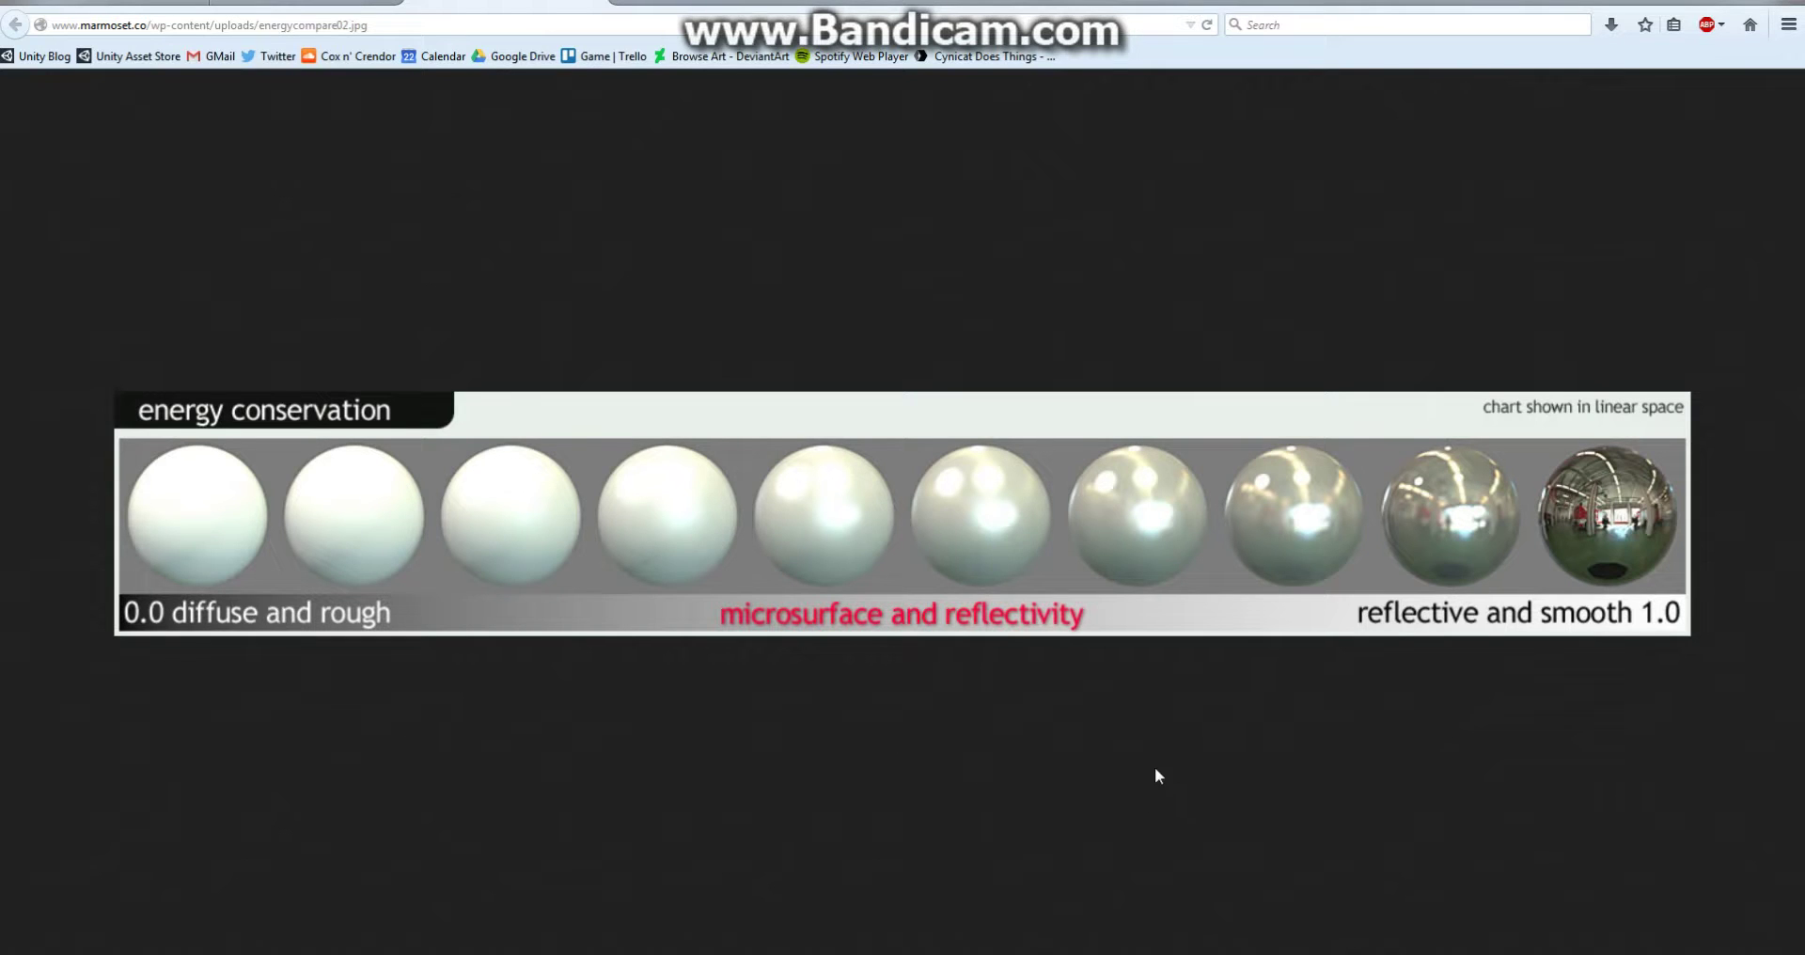
# Switch from the energy conservation chart to Blender and clear the selection in the material's node graph
pyautogui.keyDown('ctrl'); pyautogui.scroll(-2, 979, 535); pyautogui.keyUp('ctrl')
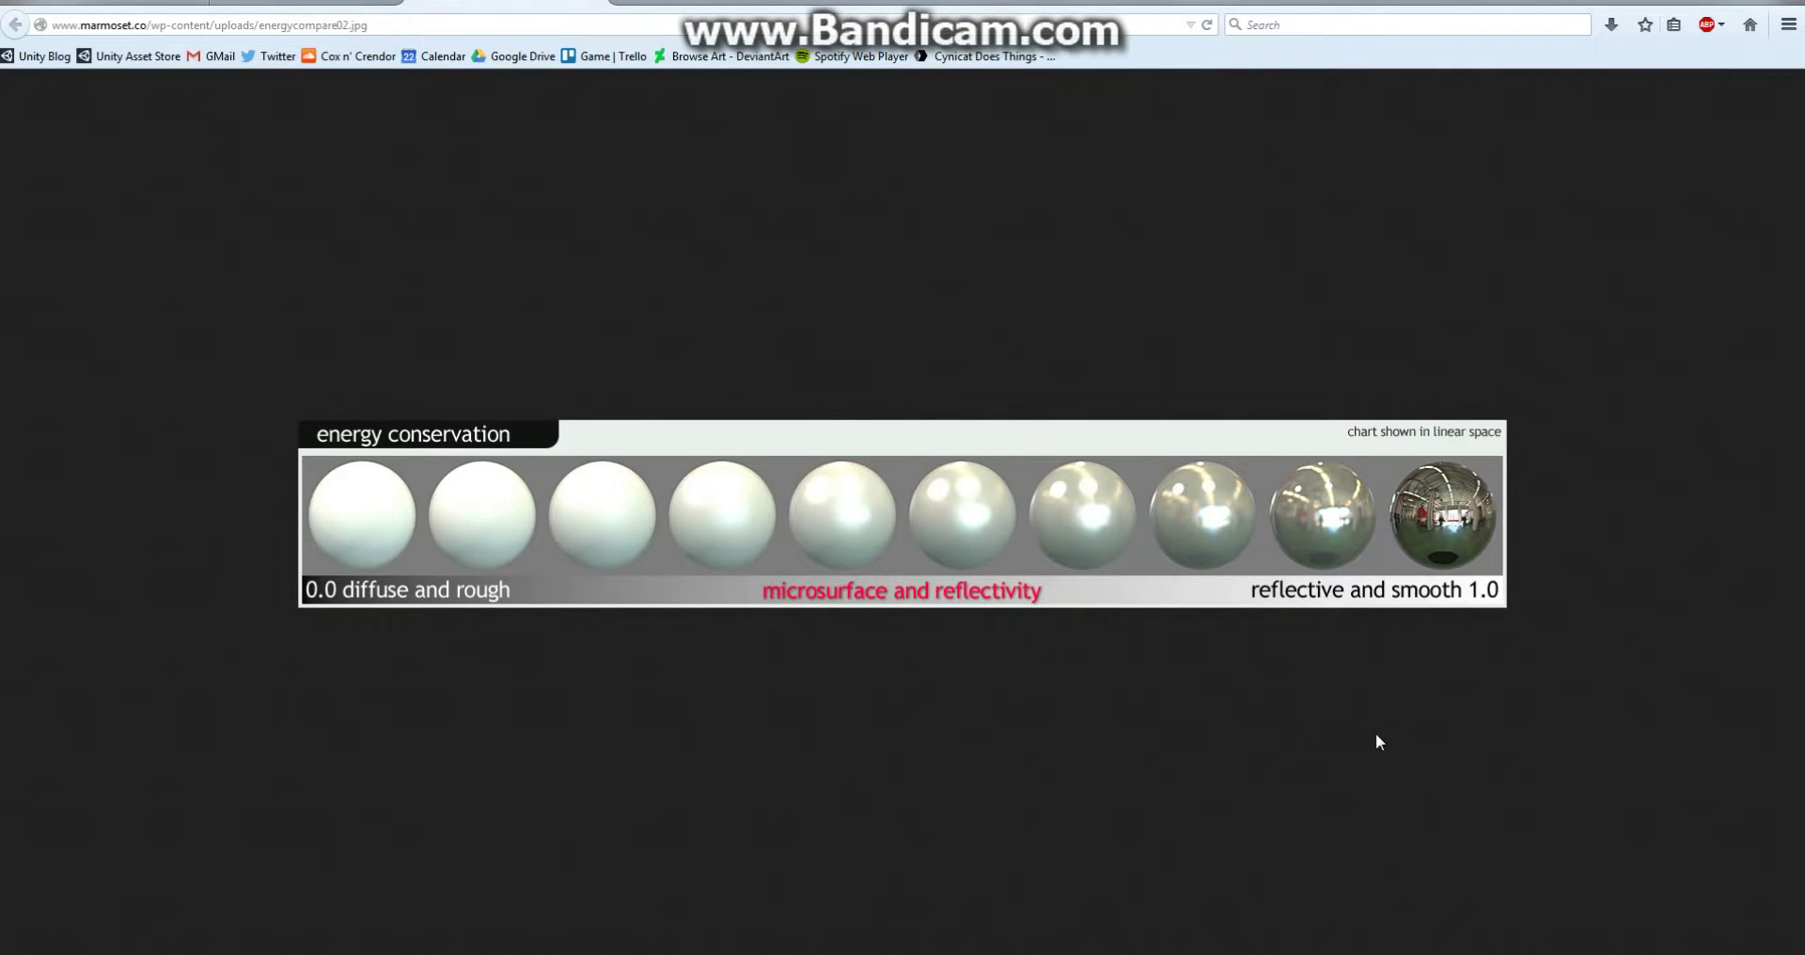
pyautogui.click(1411, 954)
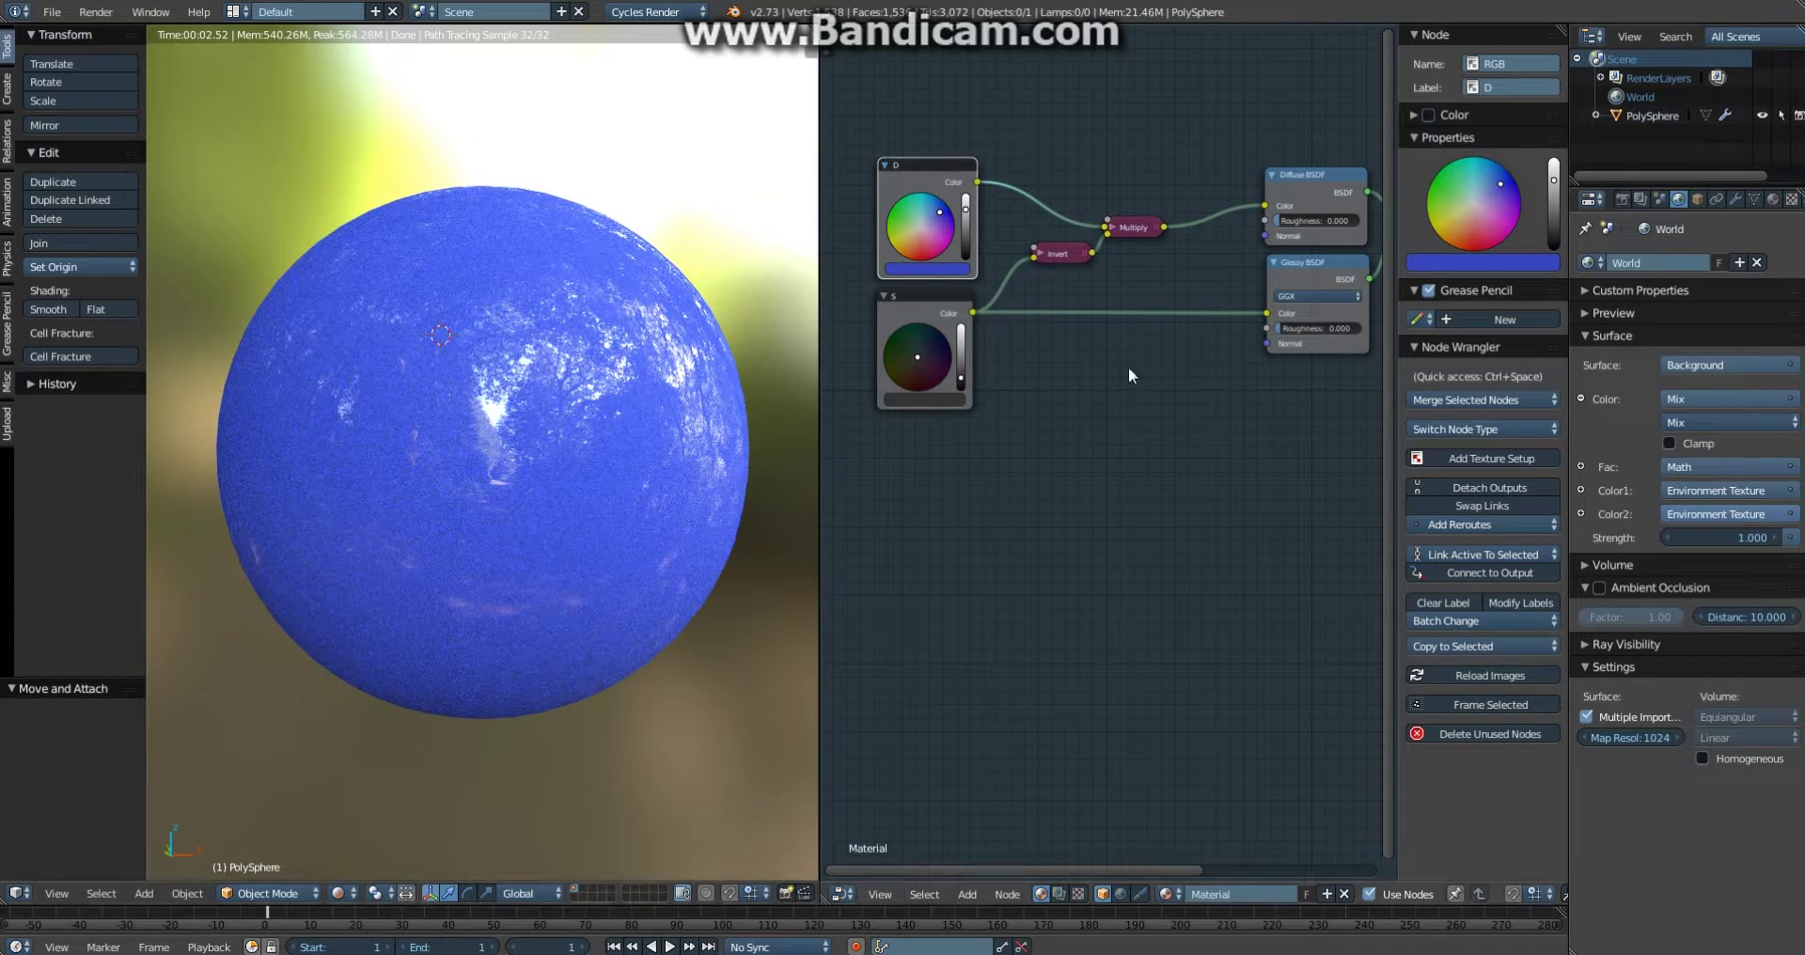
pyautogui.moveTo(1074, 401); pyautogui.dragTo(1085, 453, button='middle')
pyautogui.press('a')
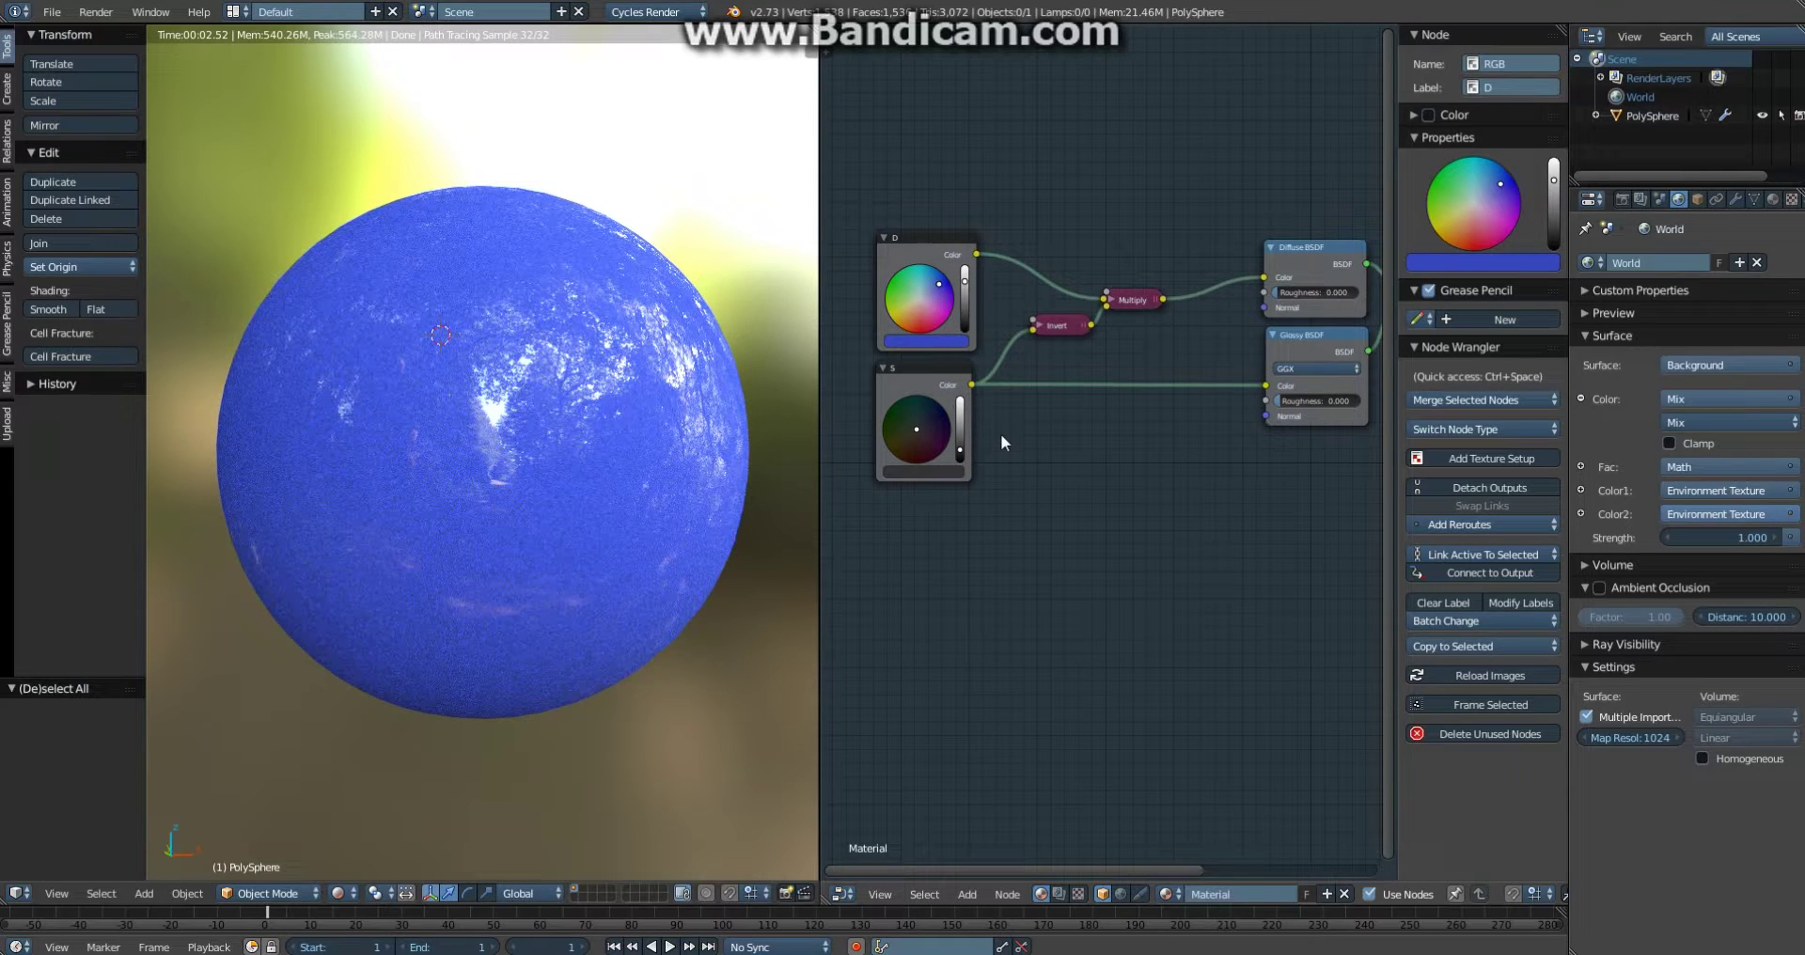
pyautogui.press('a')
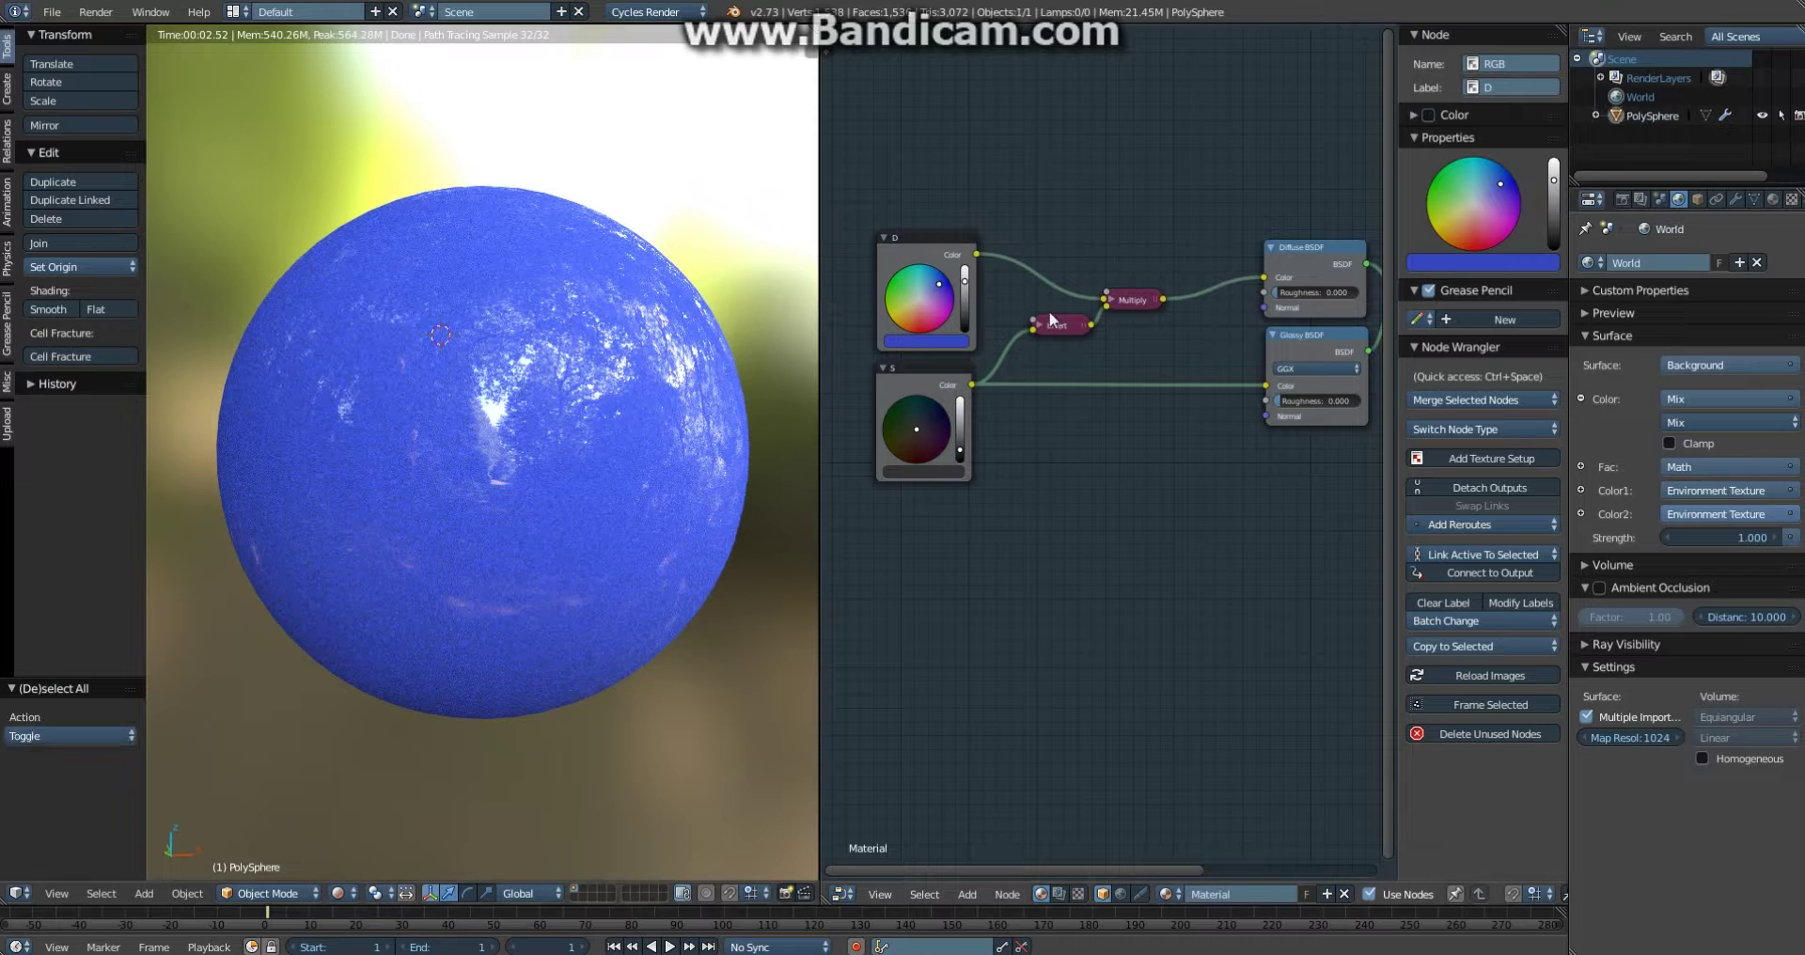
pyautogui.press('a')
pyautogui.press('a')
# Test the sphere's reflectivity by raising the S colour to light grey, orbiting the sphere, and lowering the colour to dark grey
pyautogui.moveTo(962, 434); pyautogui.dragTo(961, 437)
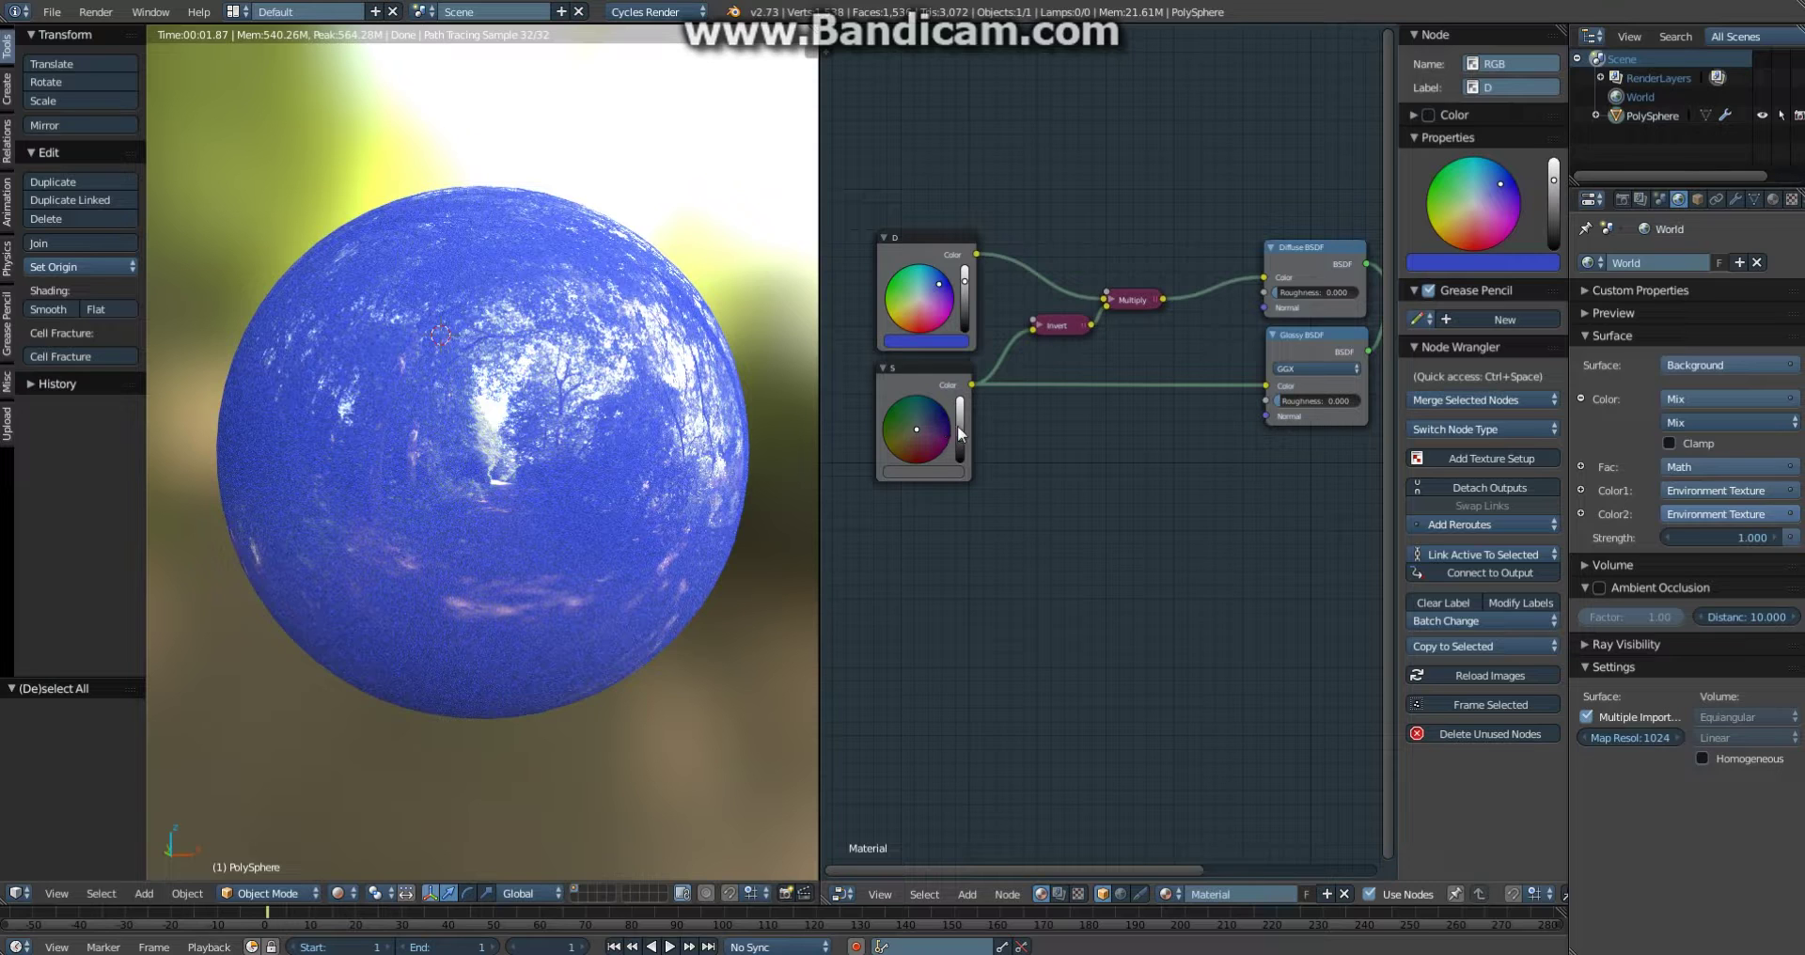
pyautogui.moveTo(960, 433); pyautogui.dragTo(962, 427)
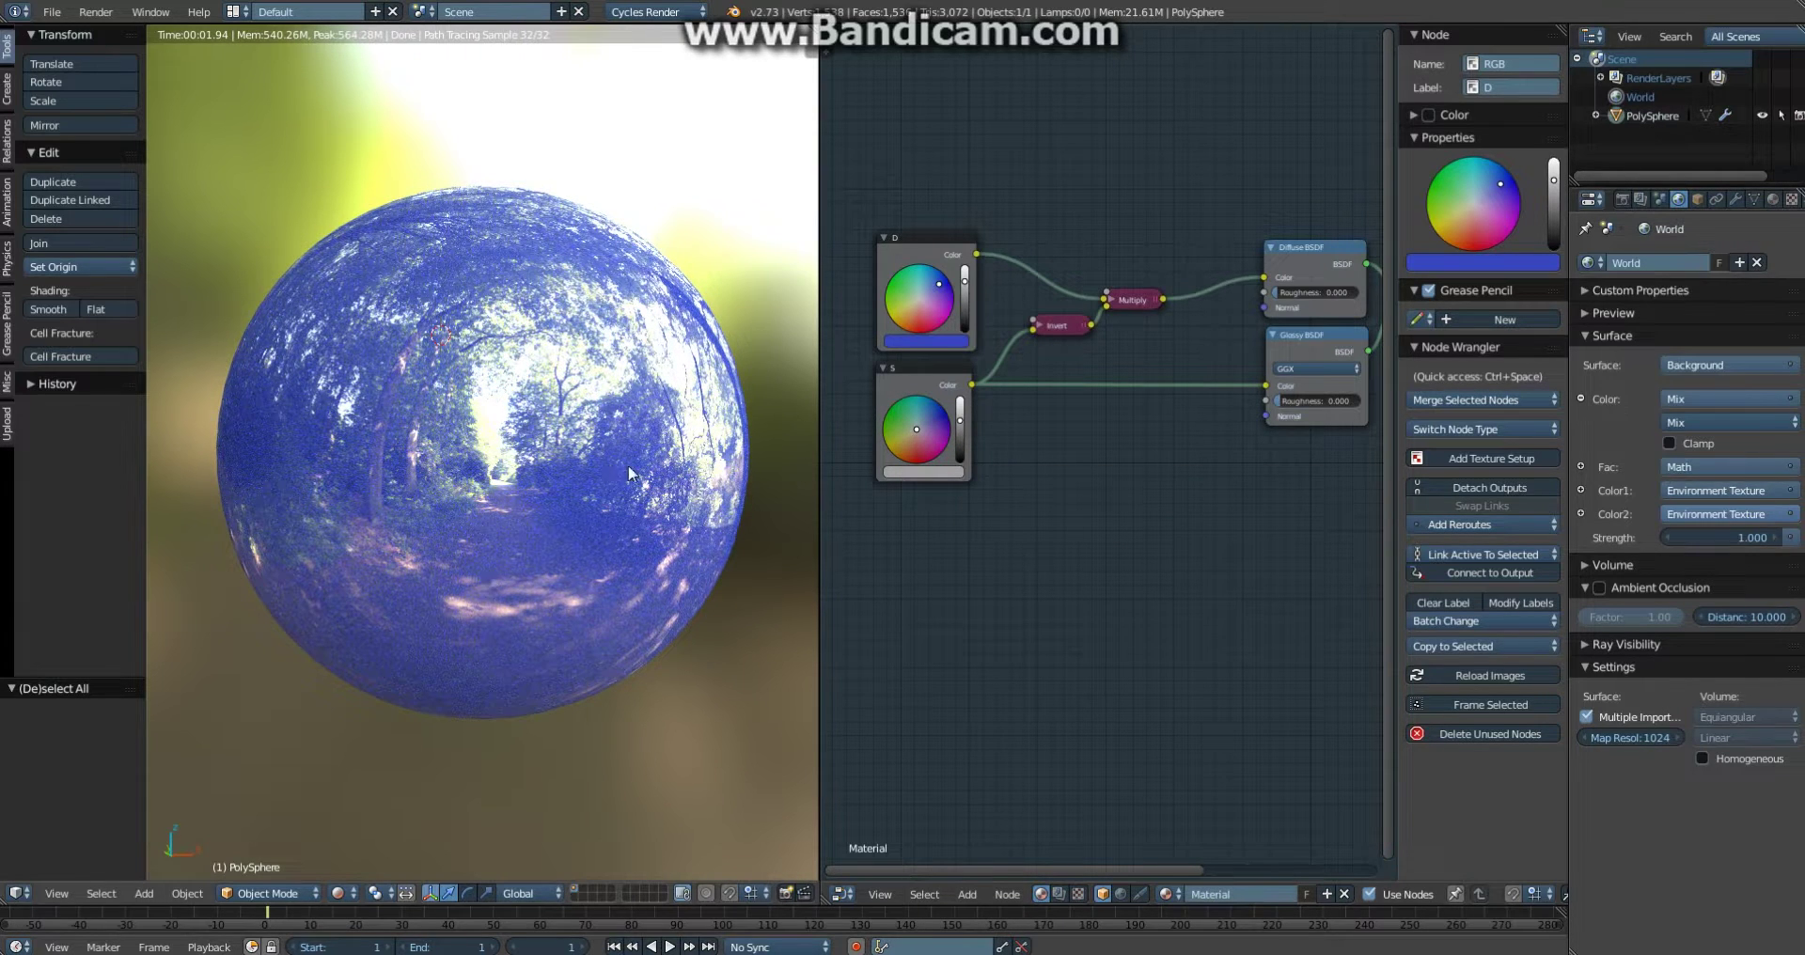
pyautogui.moveTo(628, 465); pyautogui.dragTo(692, 478, button='middle')
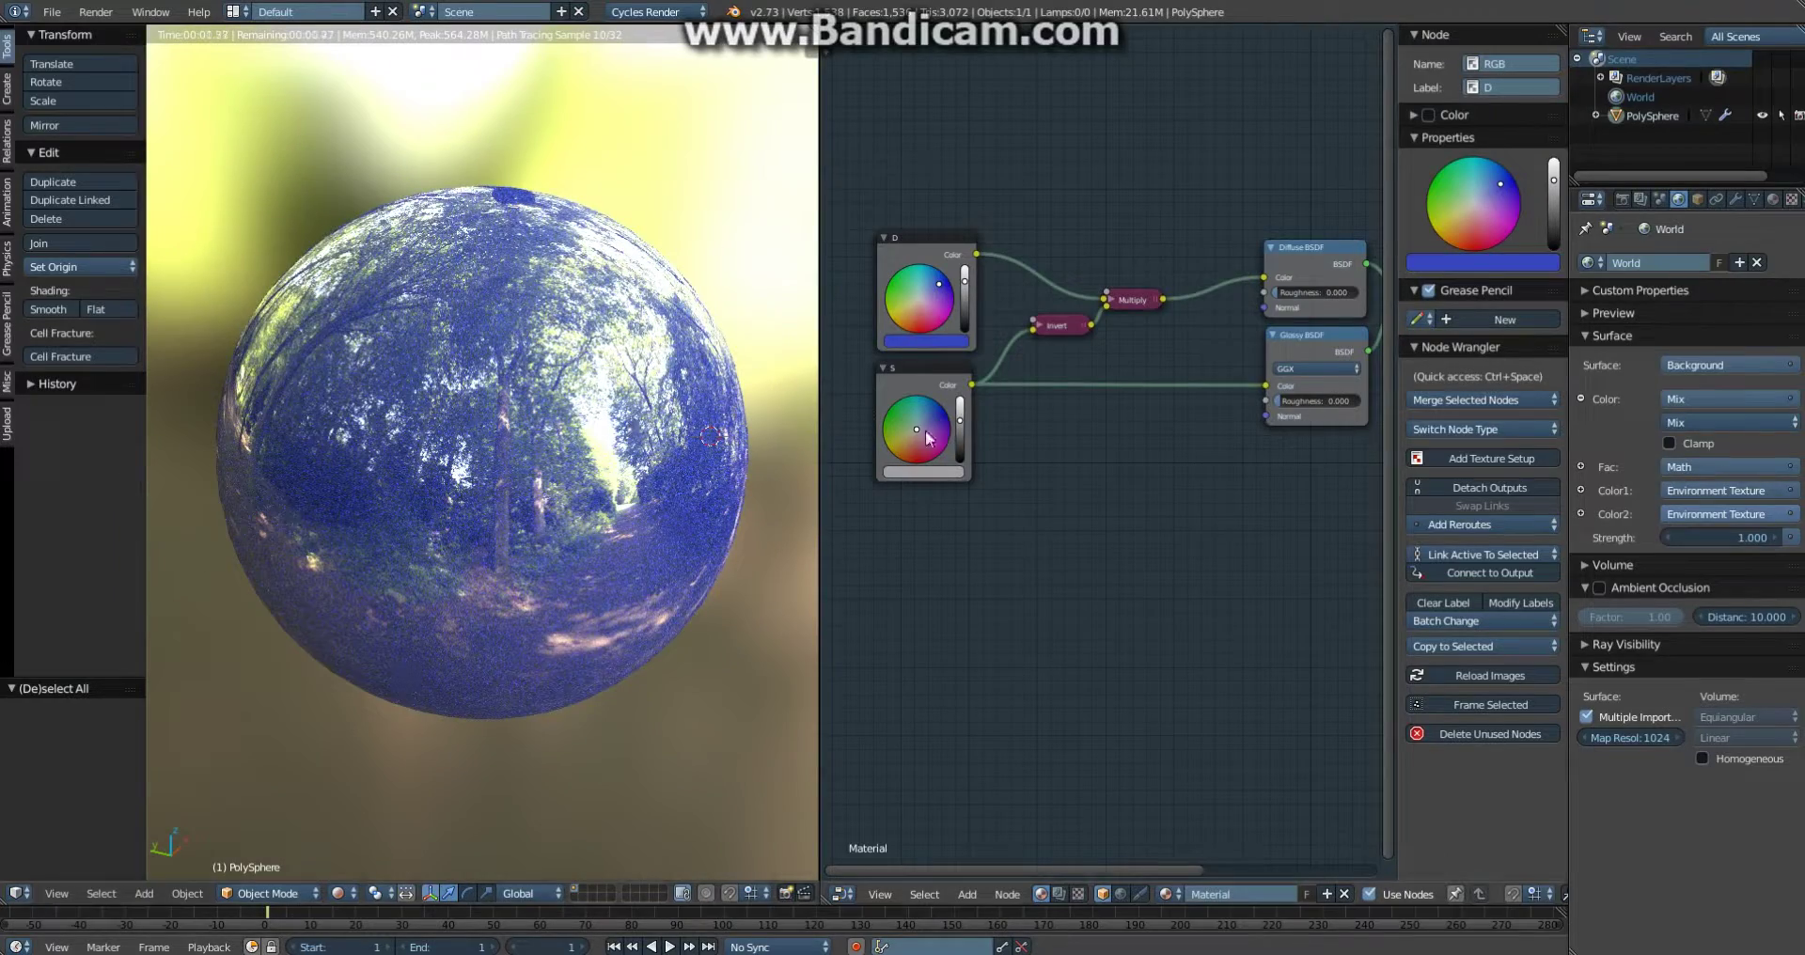
pyautogui.moveTo(960, 426); pyautogui.dragTo(961, 437)
pyautogui.moveTo(961, 425); pyautogui.dragTo(961, 444)
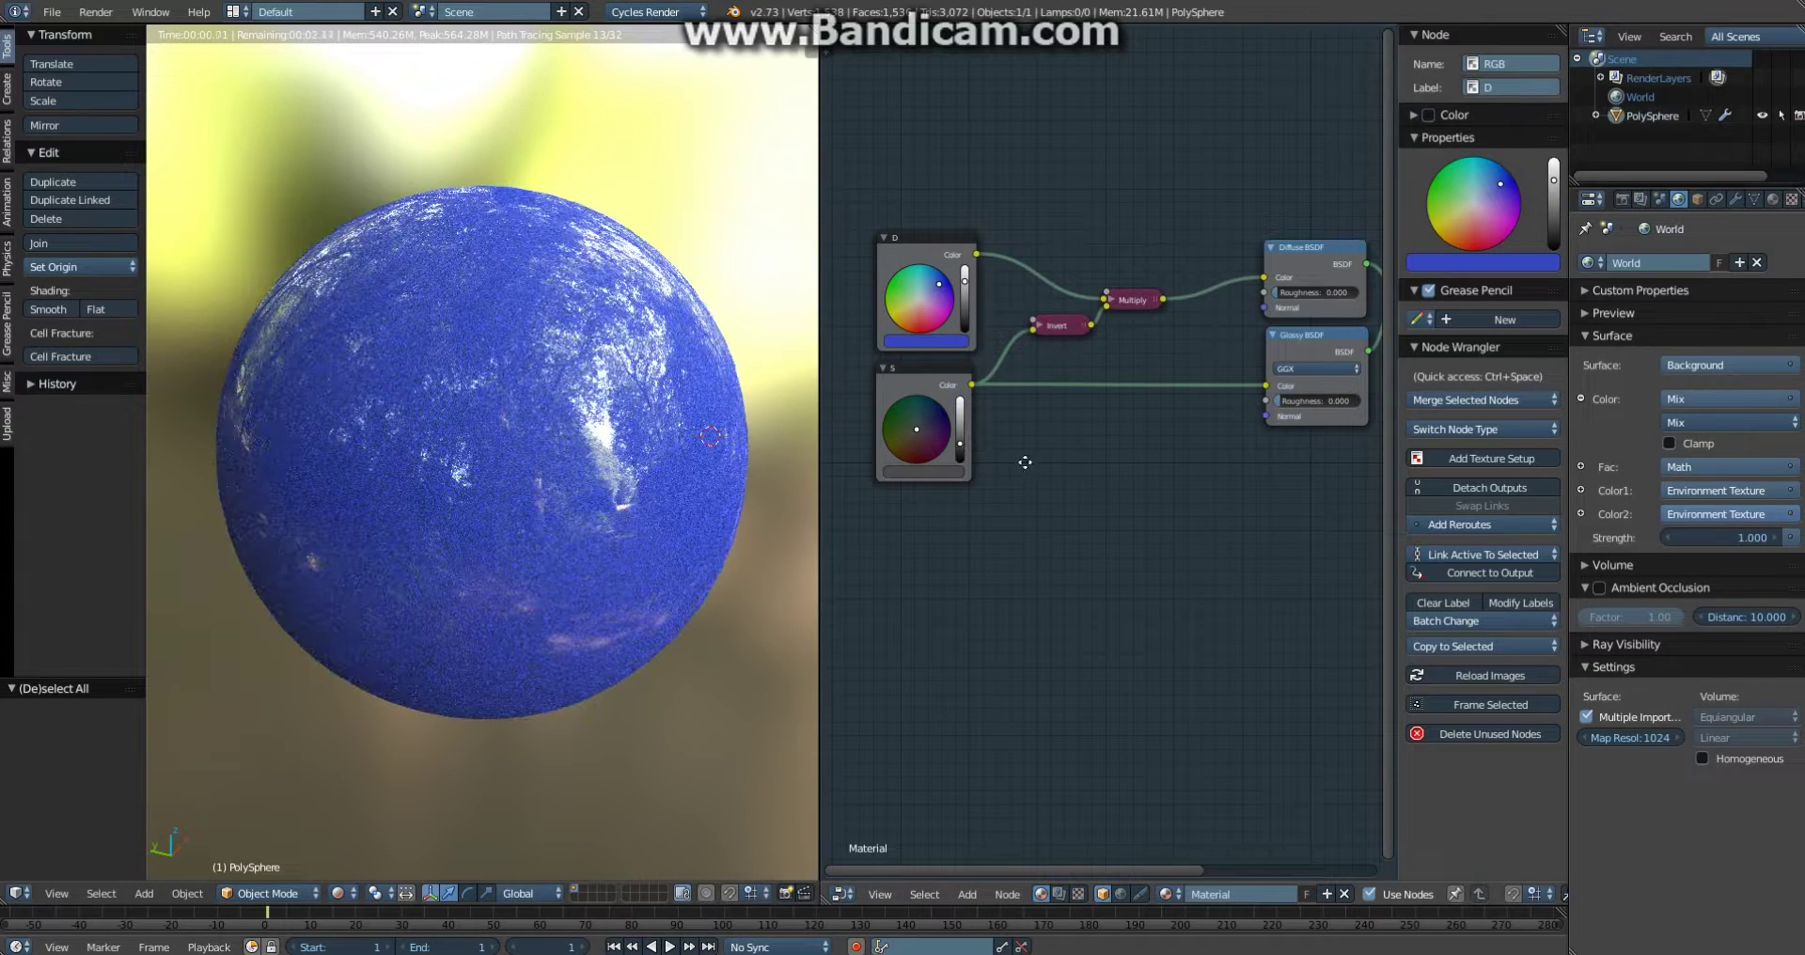
# Align the S colour node directly beneath the D colour node and clear the selection
pyautogui.moveTo(1023, 458); pyautogui.dragTo(1061, 458, button='middle')
pyautogui.click(999, 391)
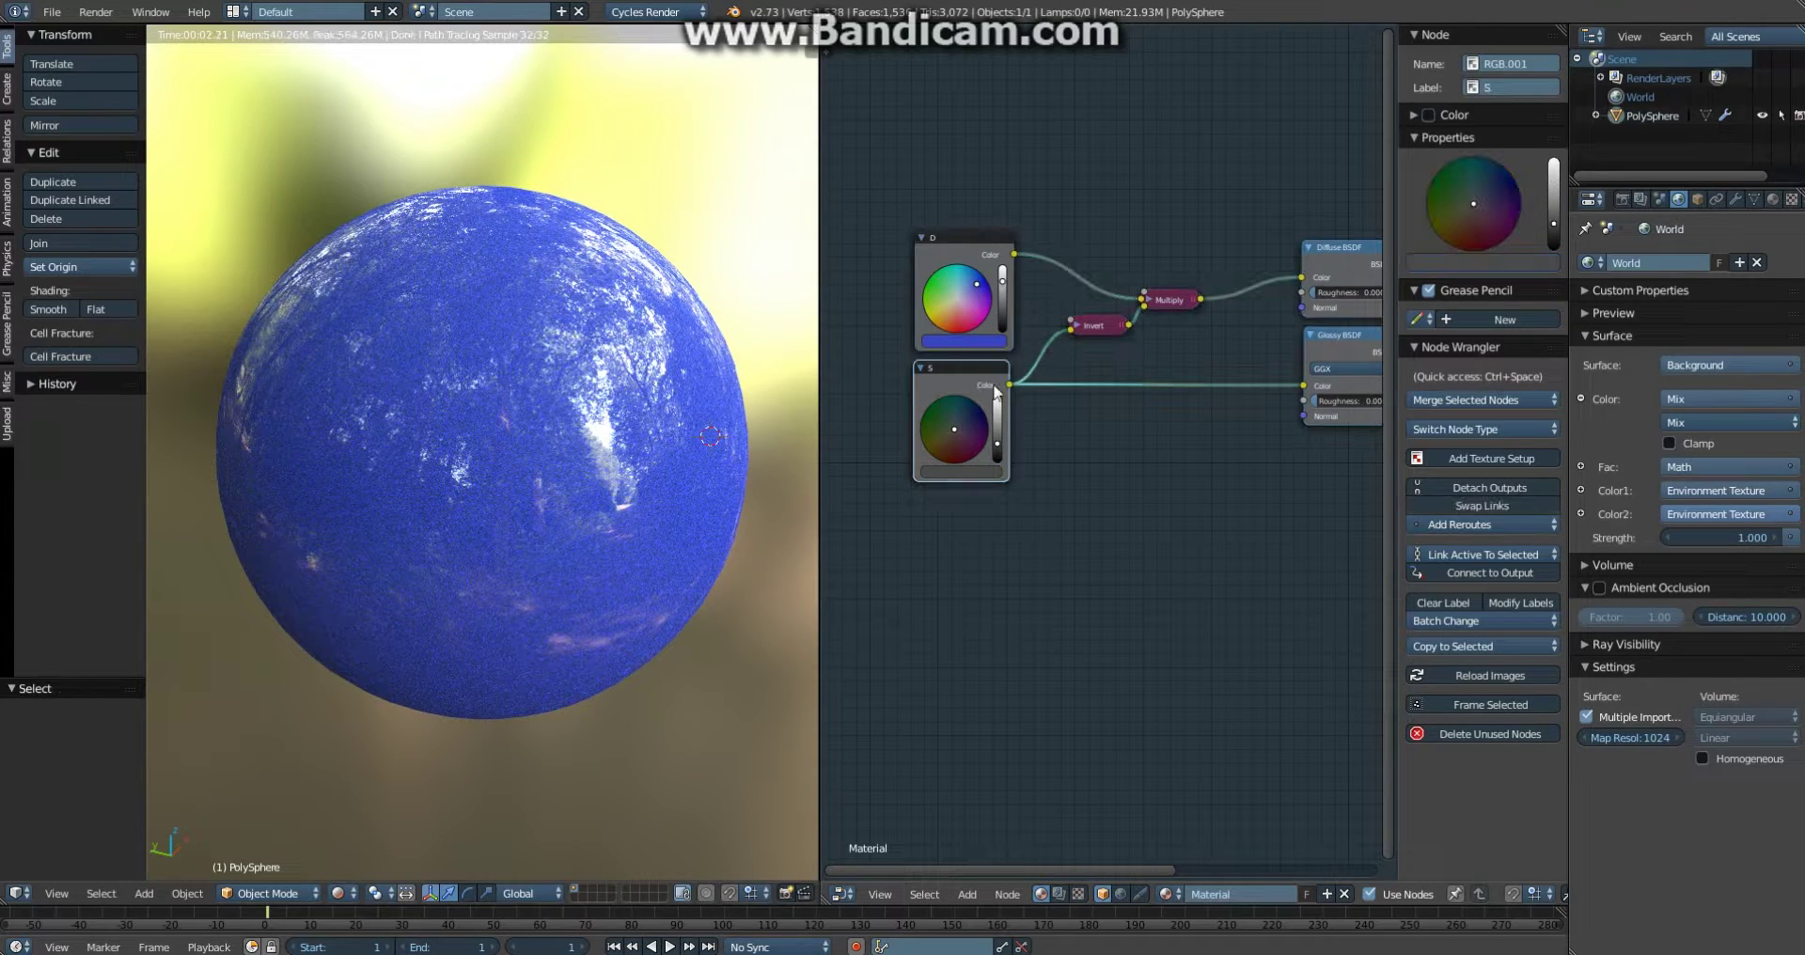
pyautogui.moveTo(997, 382); pyautogui.dragTo(1006, 402)
pyautogui.press('a')
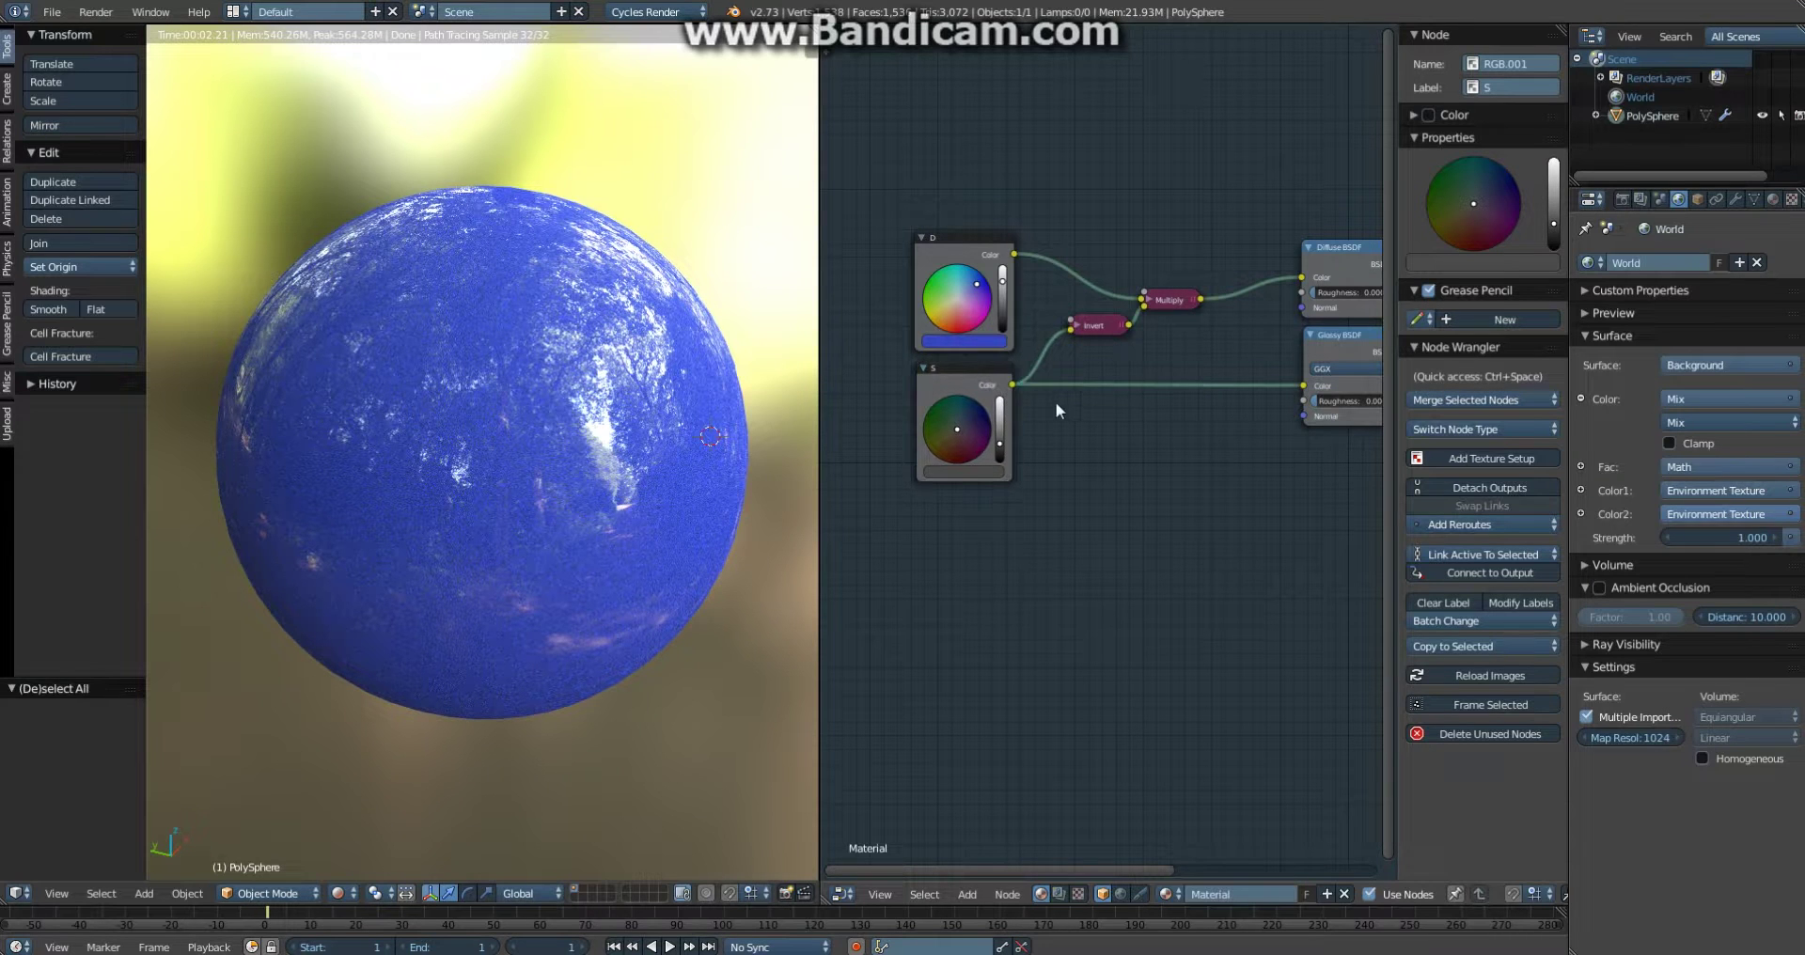
# Select the Invert and Multiply nodes together and reposition them between the colour nodes and the shaders
pyautogui.moveTo(1057, 403); pyautogui.dragTo(1133, 436, button='middle')
pyautogui.press('a')
pyautogui.press('a')
pyautogui.moveTo(1115, 354); pyautogui.dragTo(1127, 359)
pyautogui.press('a')
pyautogui.press('b')
pyautogui.moveTo(999, 326); pyautogui.dragTo(1109, 414)
pyautogui.press('g')
pyautogui.click(1137, 380)
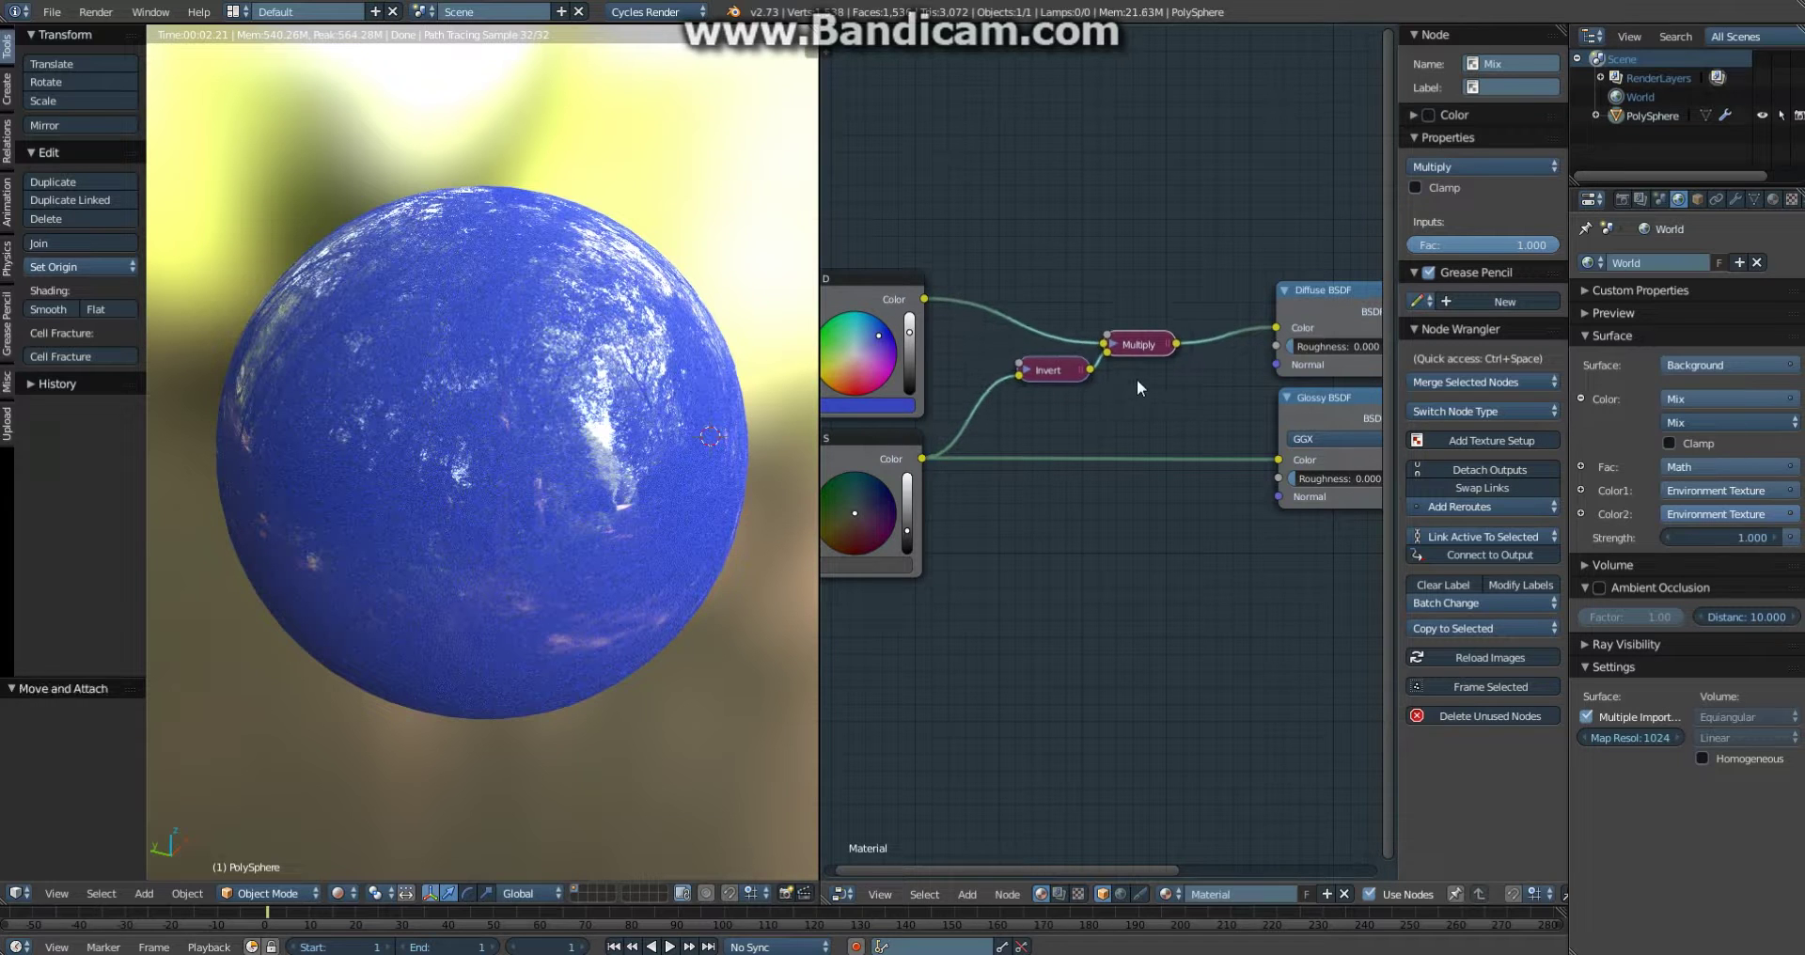
# Delete the Invert node and preview the Multiply node's output directly on the sphere
pyautogui.press('a')
pyautogui.click(1068, 373)
pyautogui.press('x')
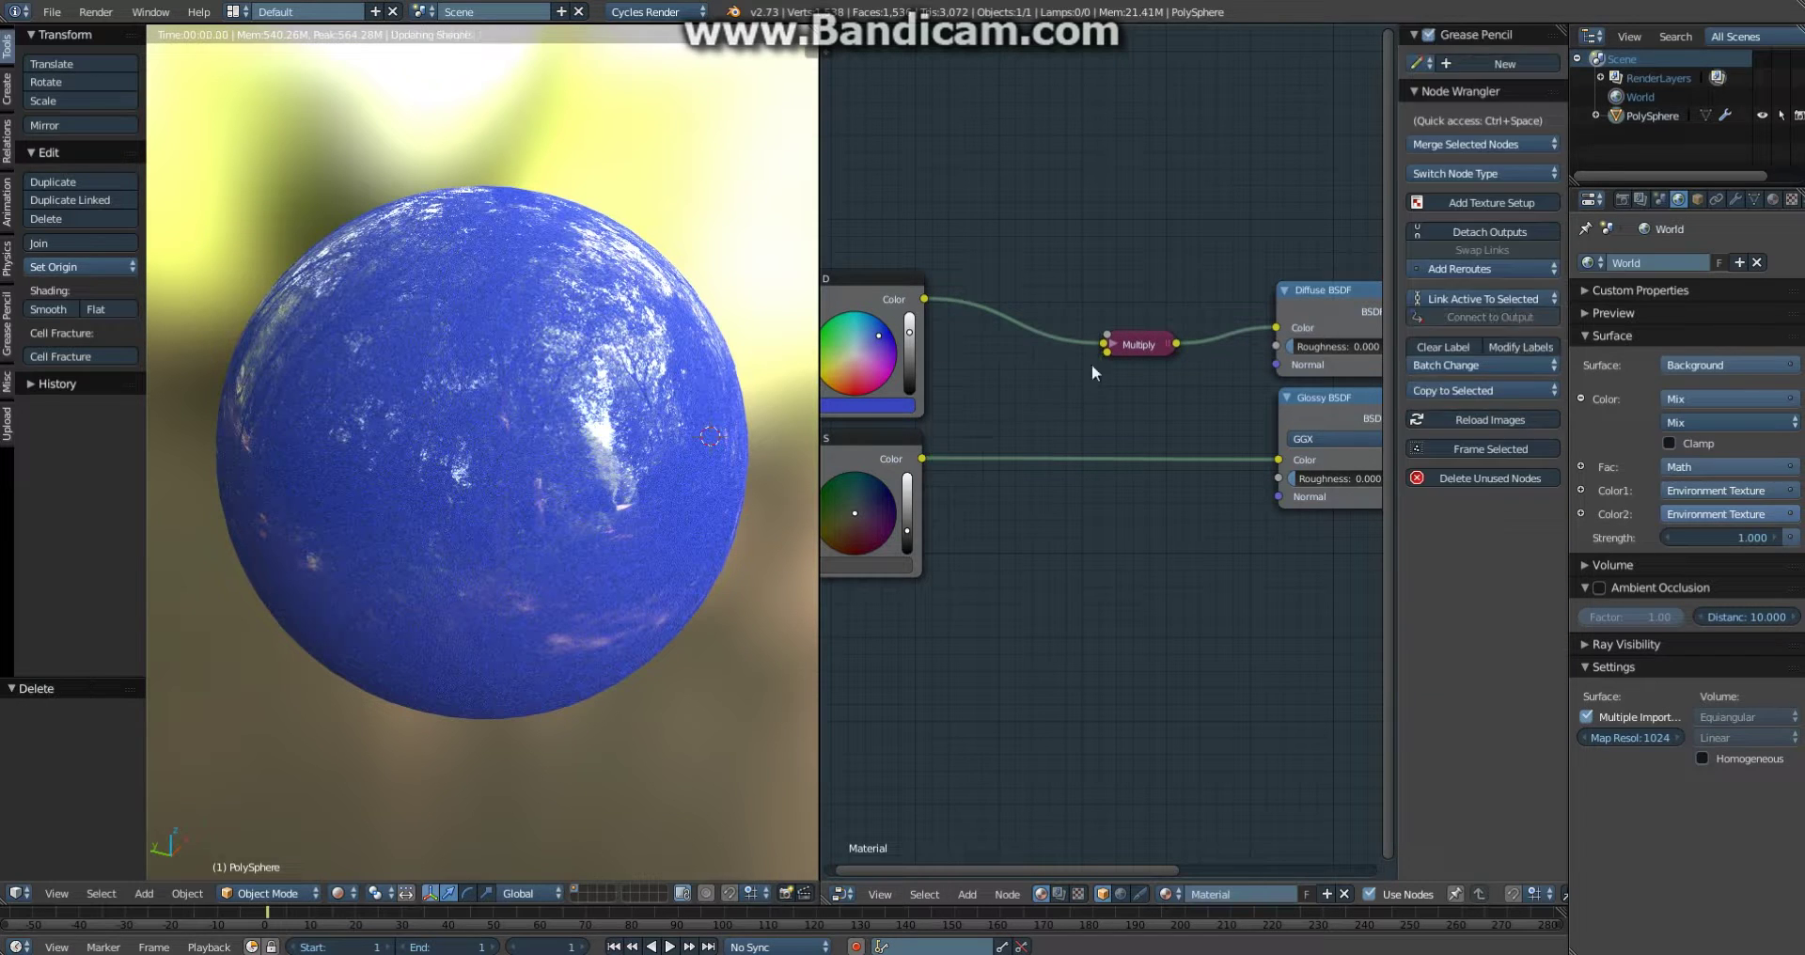
pyautogui.click(1134, 353)
pyautogui.keyDown('ctrl'); pyautogui.keyDown('shift'); pyautogui.click(1134, 355); pyautogui.keyUp('shift'); pyautogui.keyUp('ctrl')
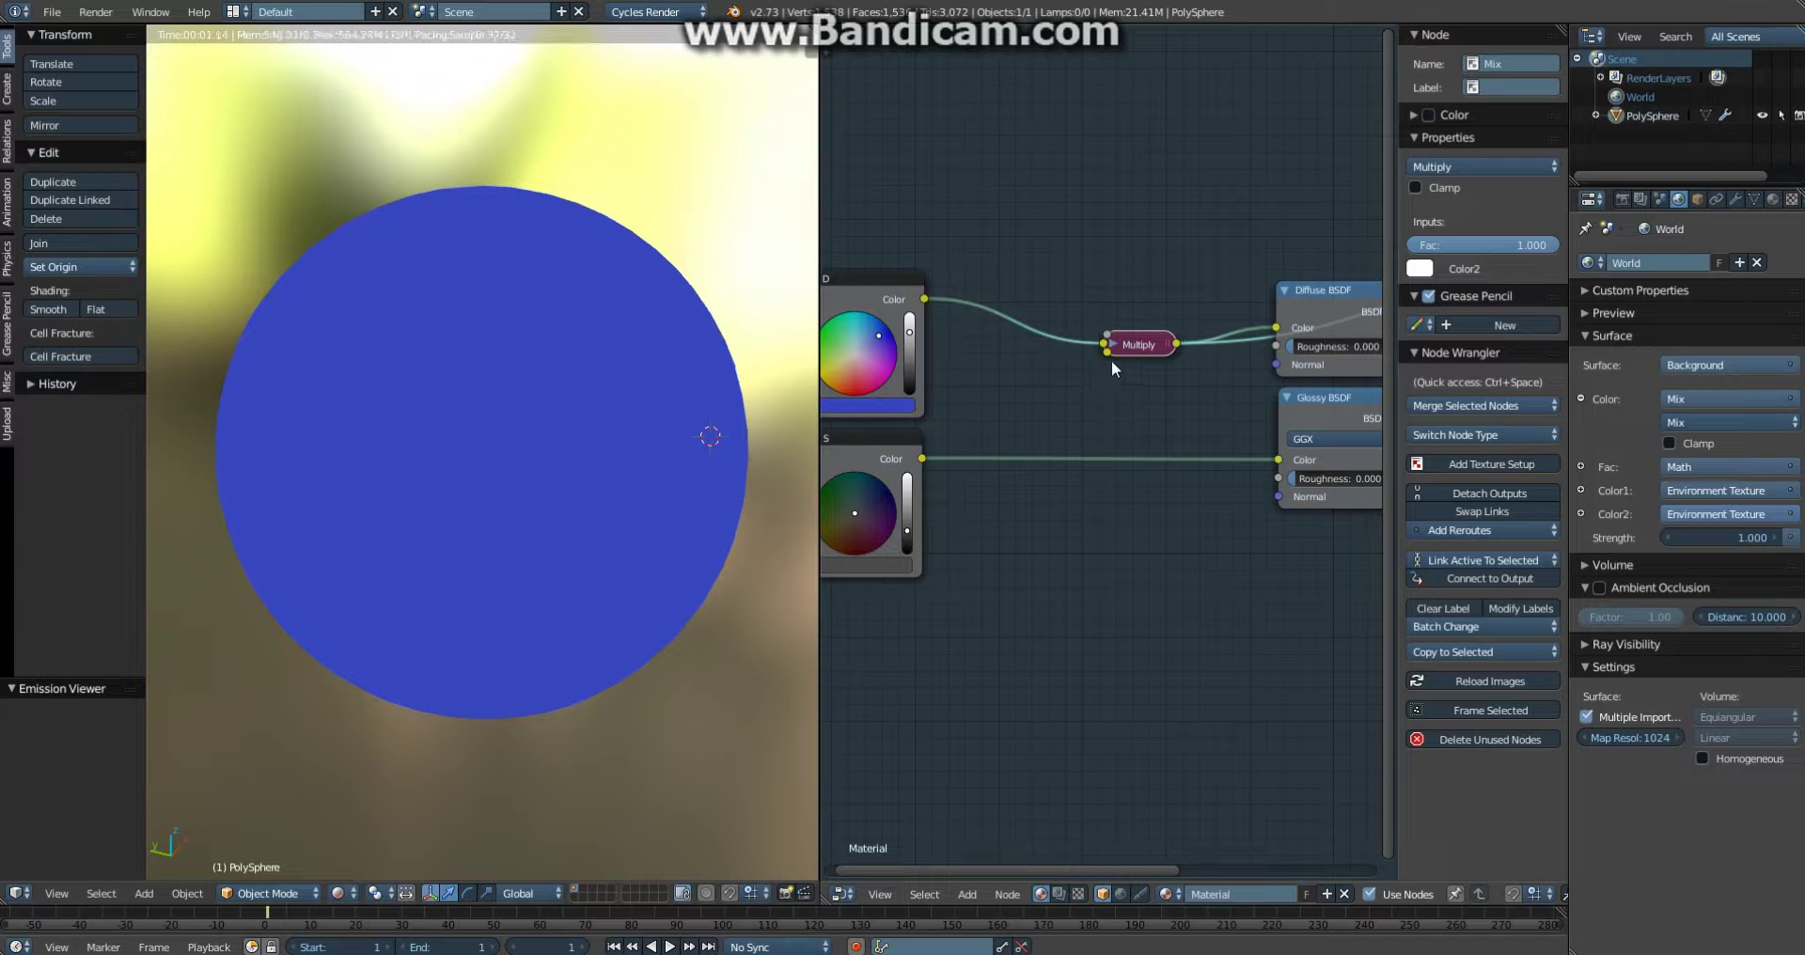
# Expand the Multiply node and link the S colour output to its Color2 input
pyautogui.click(1117, 347)
pyautogui.moveTo(923, 458); pyautogui.dragTo(1104, 462)
pyautogui.click(1142, 350)
pyautogui.moveTo(1142, 350); pyautogui.dragTo(1112, 280)
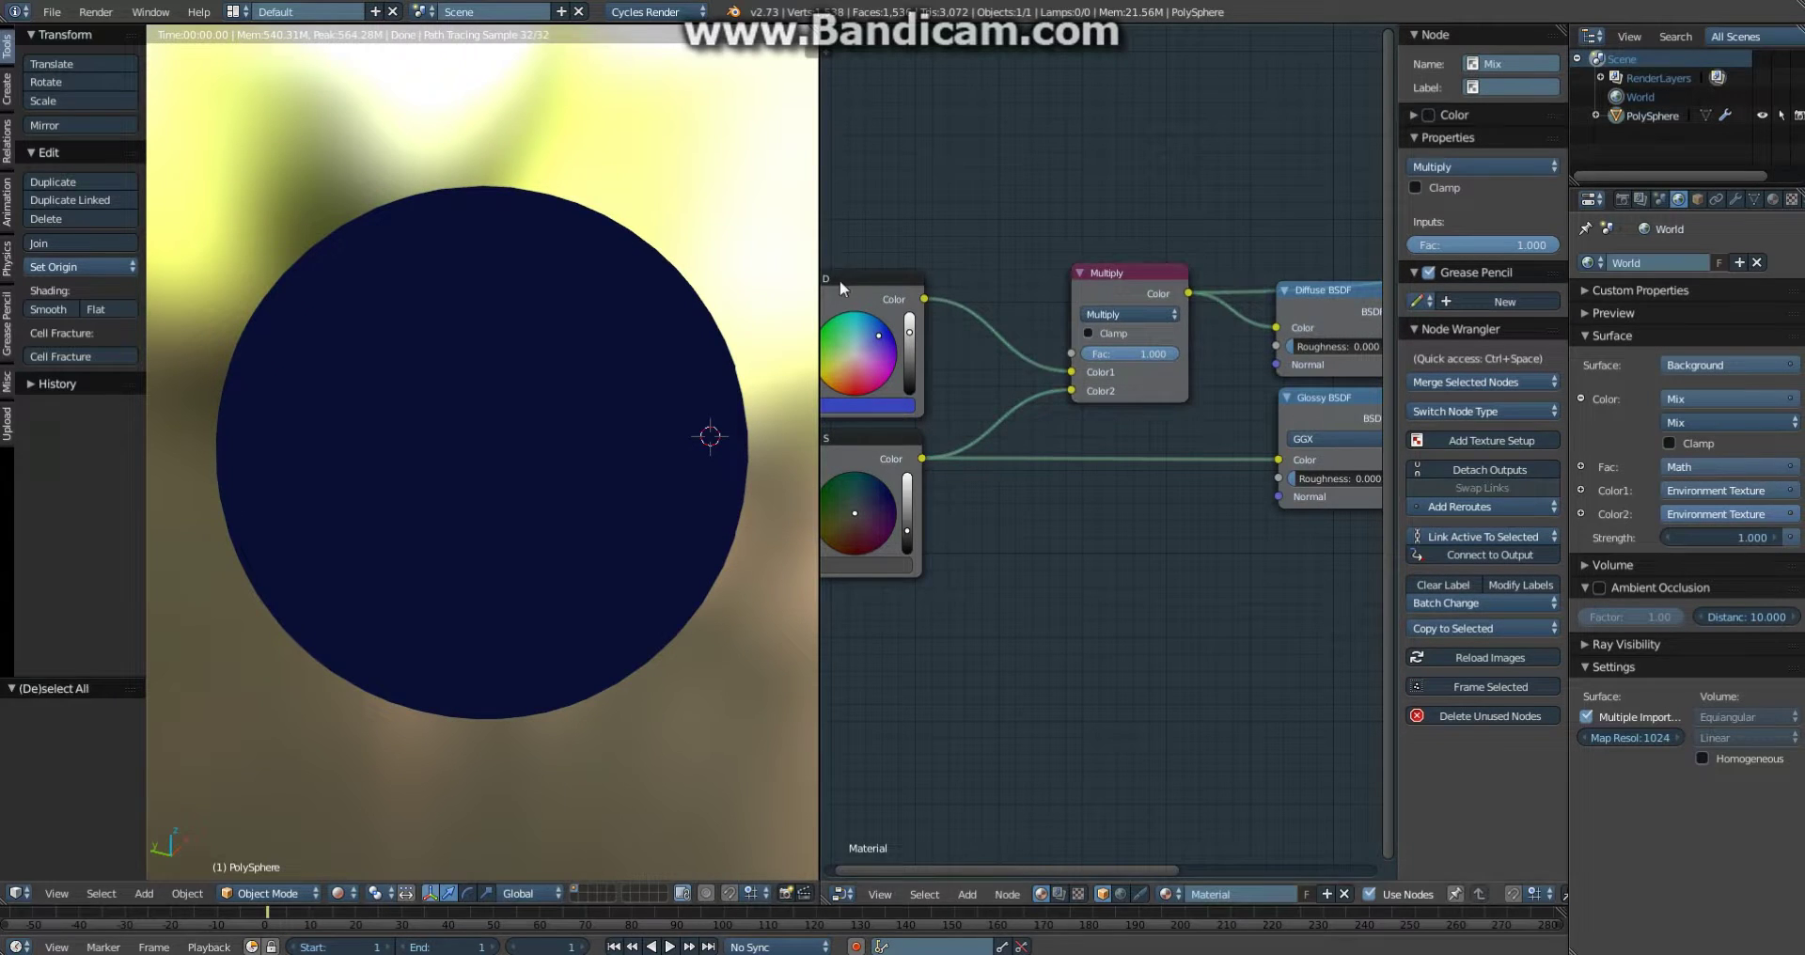
# Rearrange the D, S and expanded Multiply nodes so both colour links into Multiply are easy to follow
pyautogui.moveTo(839, 281)
pyautogui.mouseDown()
pyautogui.moveTo(876, 265)
pyautogui.moveTo(852, 254)
pyautogui.mouseUp()
pyautogui.moveTo(903, 256)
pyautogui.mouseDown()
pyautogui.moveTo(892, 271)
pyautogui.moveTo(904, 255)
pyautogui.mouseUp()
pyautogui.moveTo(904, 255); pyautogui.dragTo(898, 256)
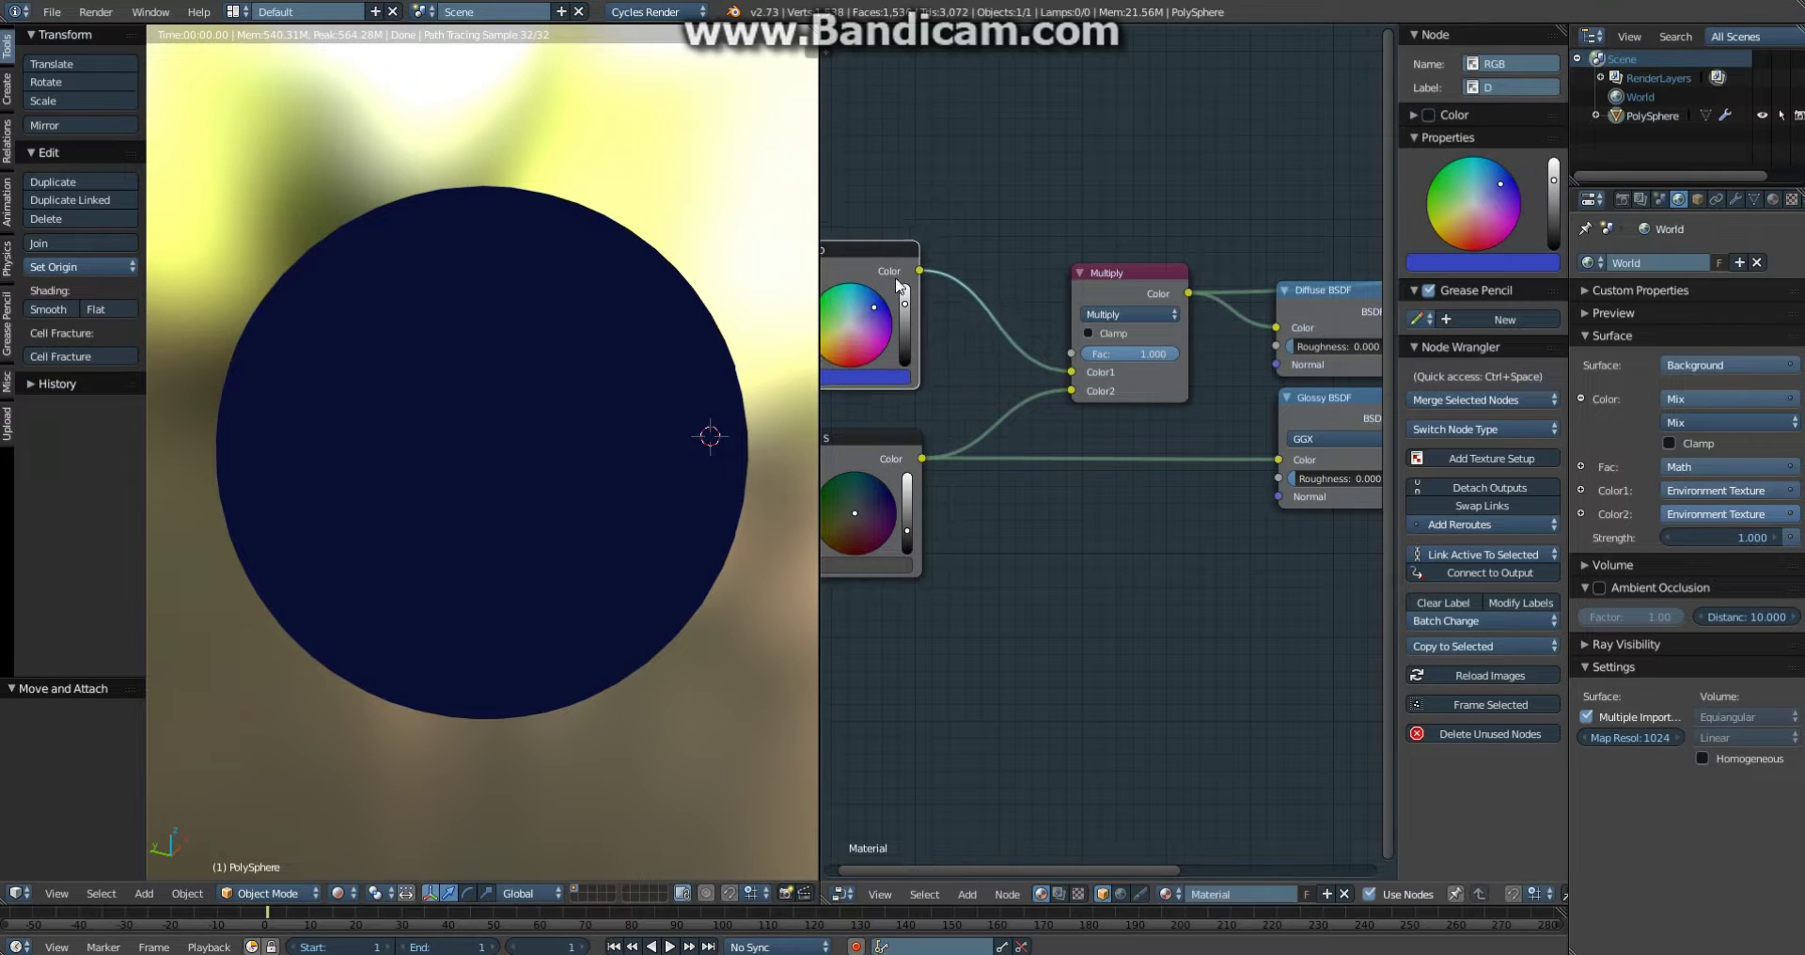
pyautogui.press('a')
pyautogui.moveTo(907, 434)
pyautogui.mouseDown()
pyautogui.moveTo(904, 405)
pyautogui.moveTo(905, 427)
pyautogui.moveTo(901, 412)
pyautogui.moveTo(926, 412)
pyautogui.mouseUp()
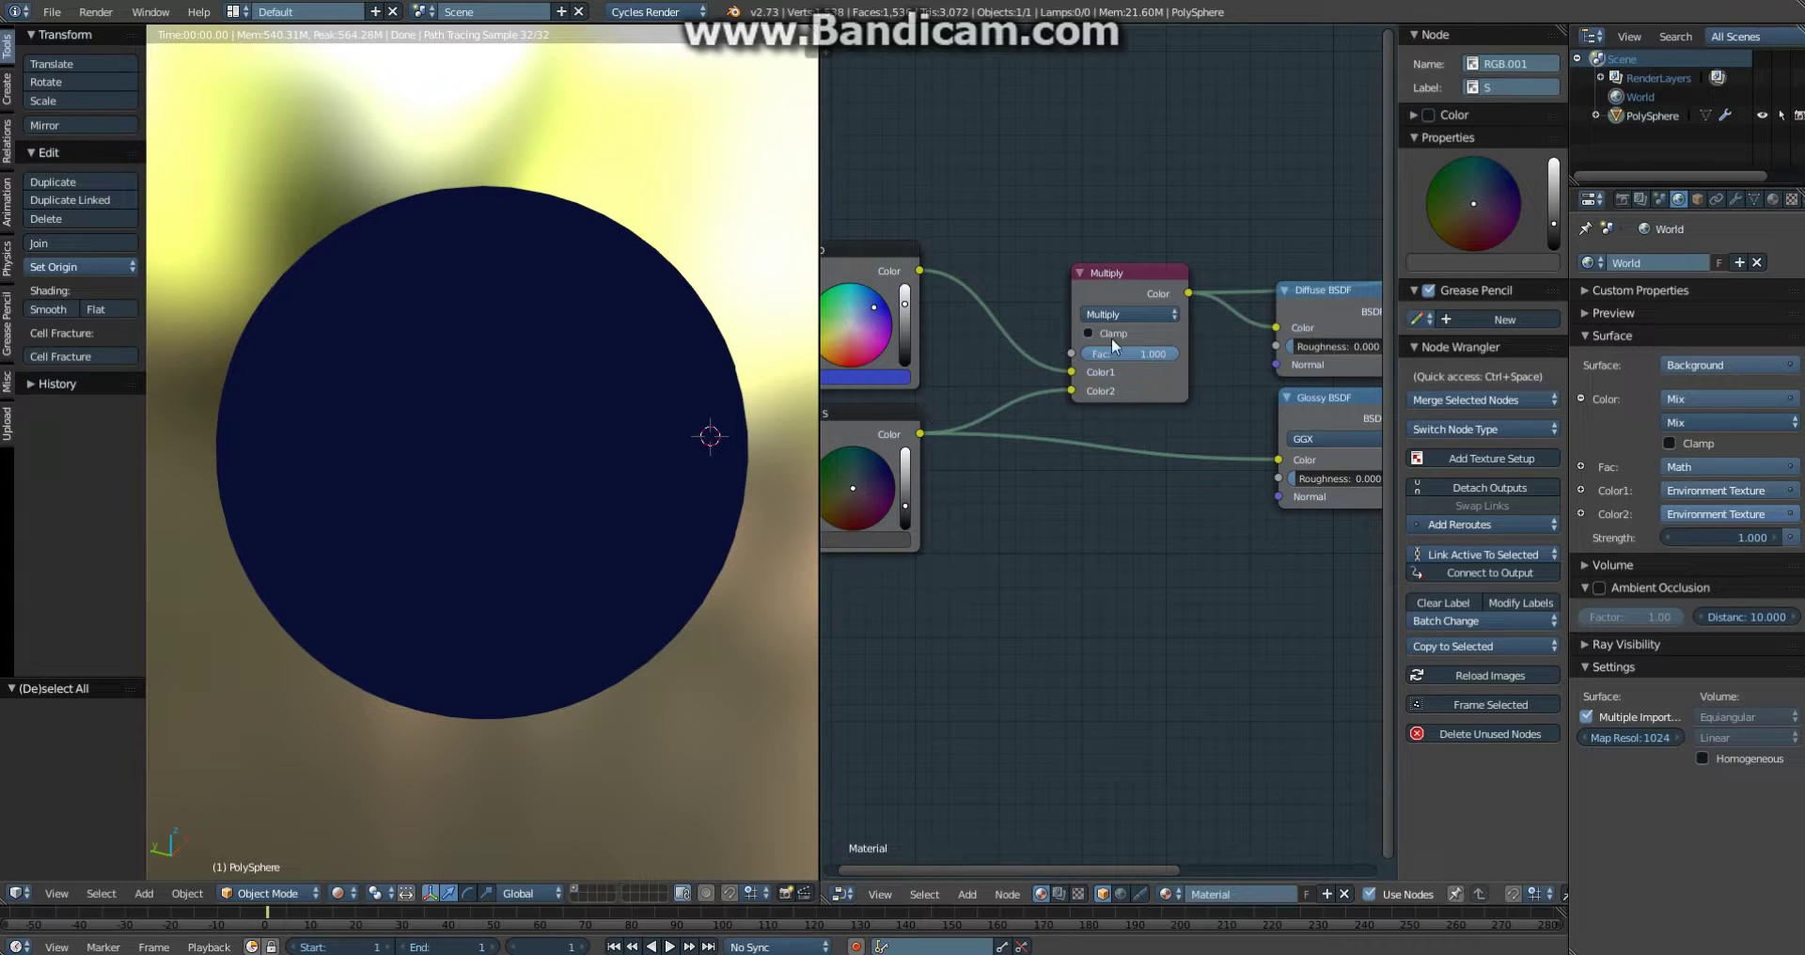
pyautogui.moveTo(1104, 269); pyautogui.dragTo(1072, 227)
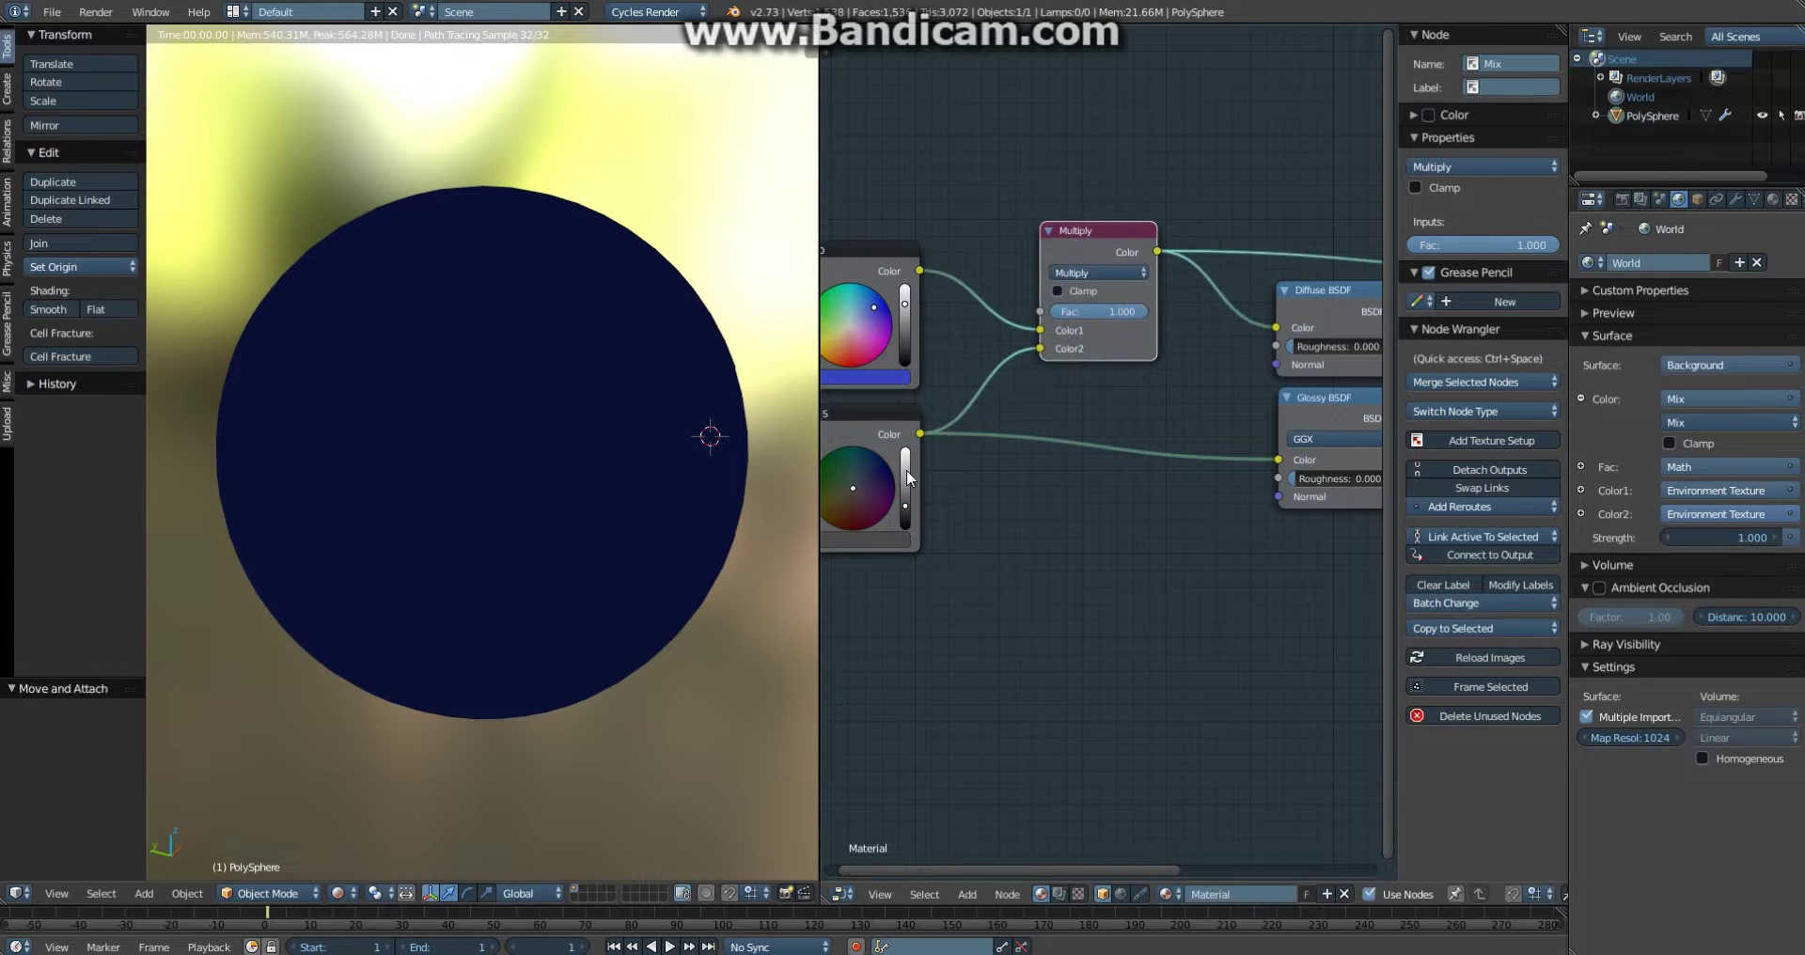
# Raise the S colour's brightness to full white and tidy the positions of the D and Multiply nodes
pyautogui.moveTo(908, 478); pyautogui.dragTo(912, 453)
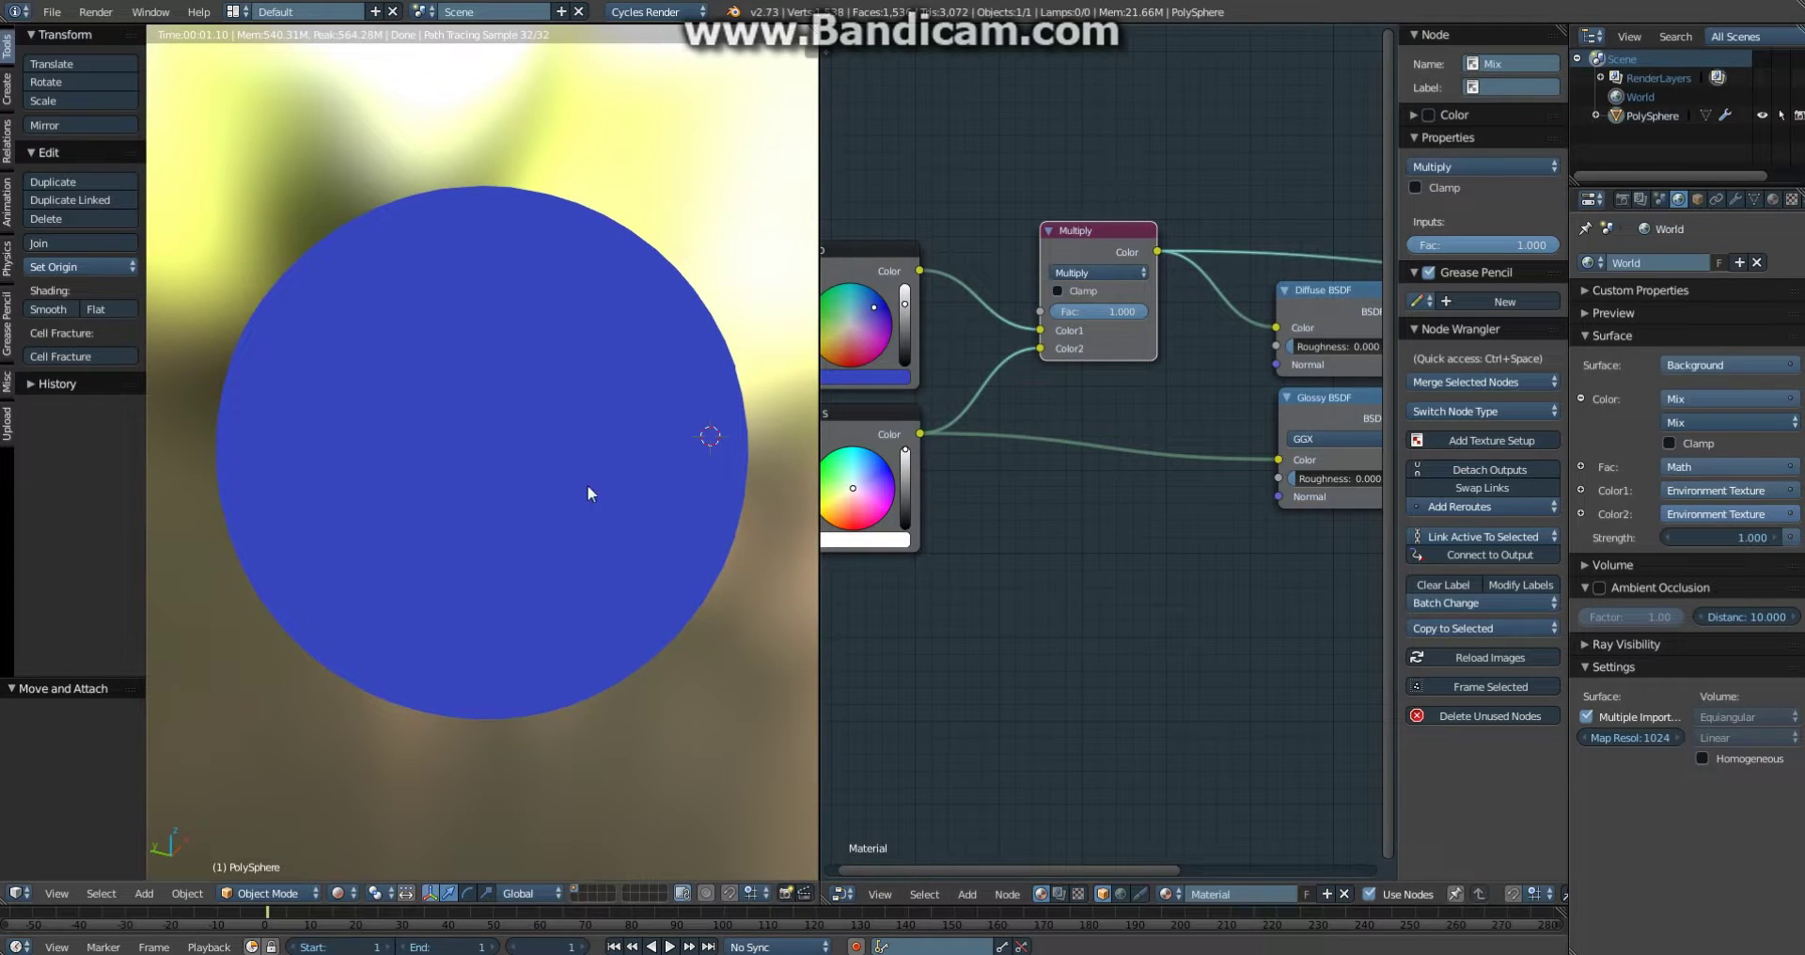
pyautogui.press('g')
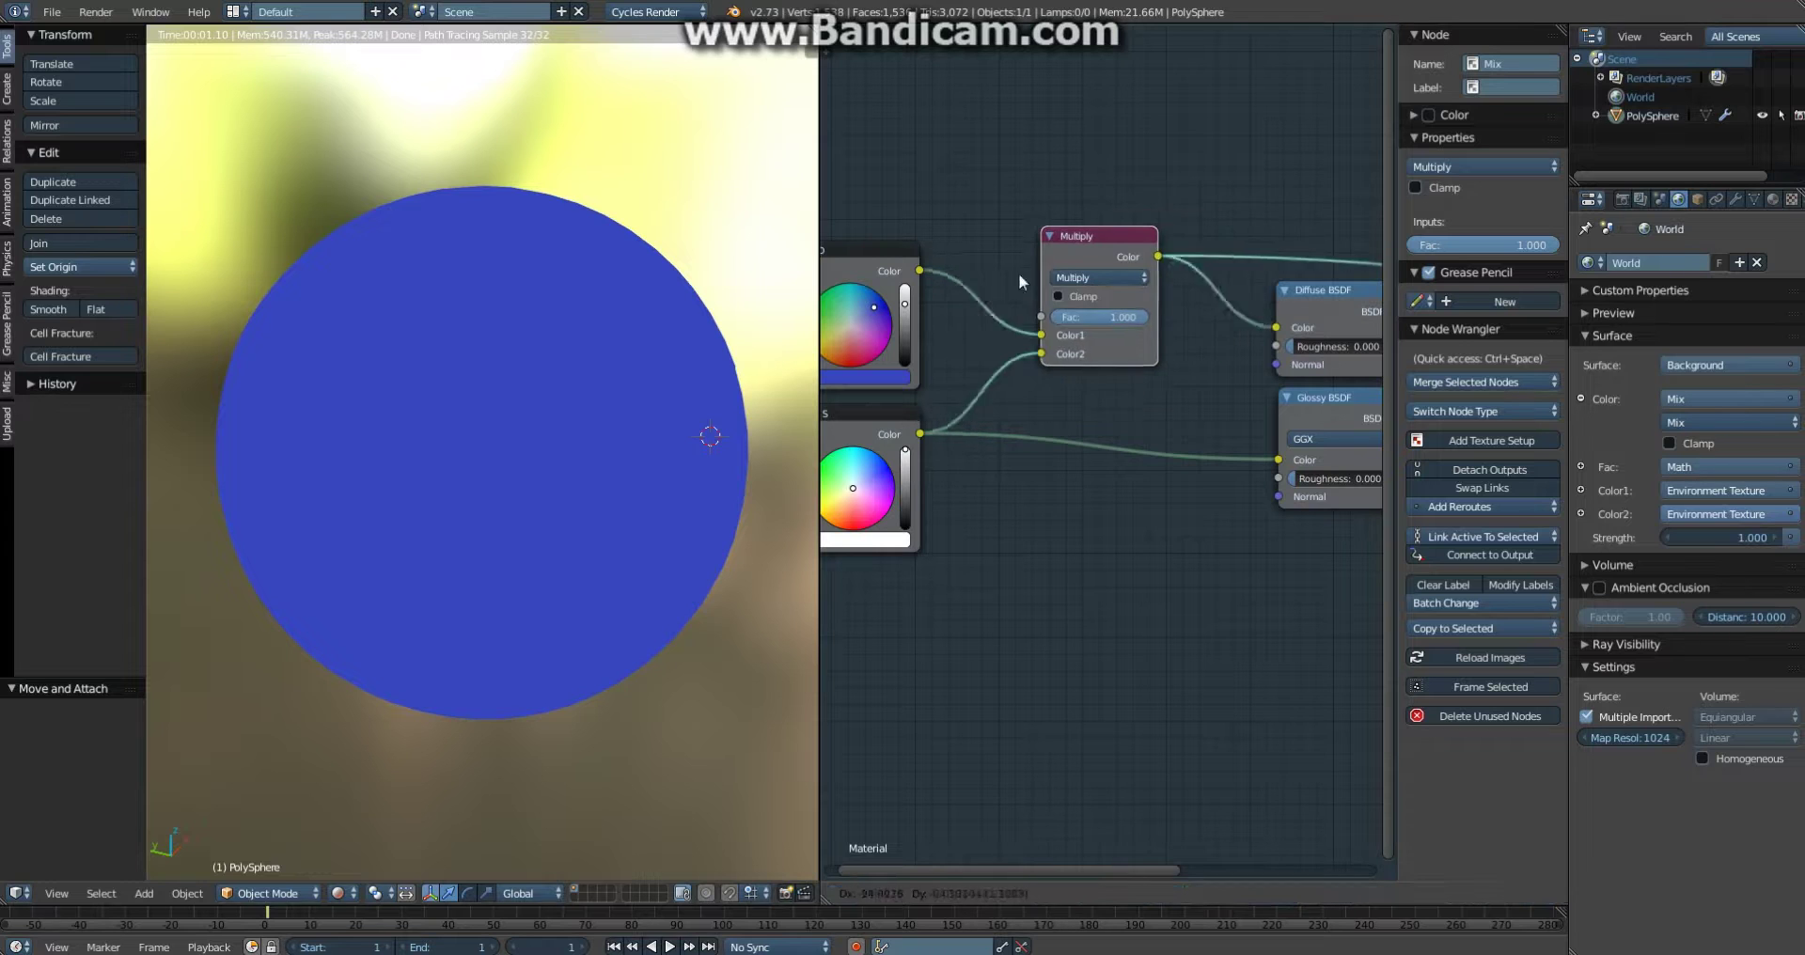
pyautogui.click(1021, 277)
pyautogui.moveTo(956, 321); pyautogui.dragTo(1071, 304, button='middle')
pyautogui.moveTo(973, 252)
pyautogui.mouseDown()
pyautogui.moveTo(980, 229)
pyautogui.moveTo(978, 251)
pyautogui.mouseUp()
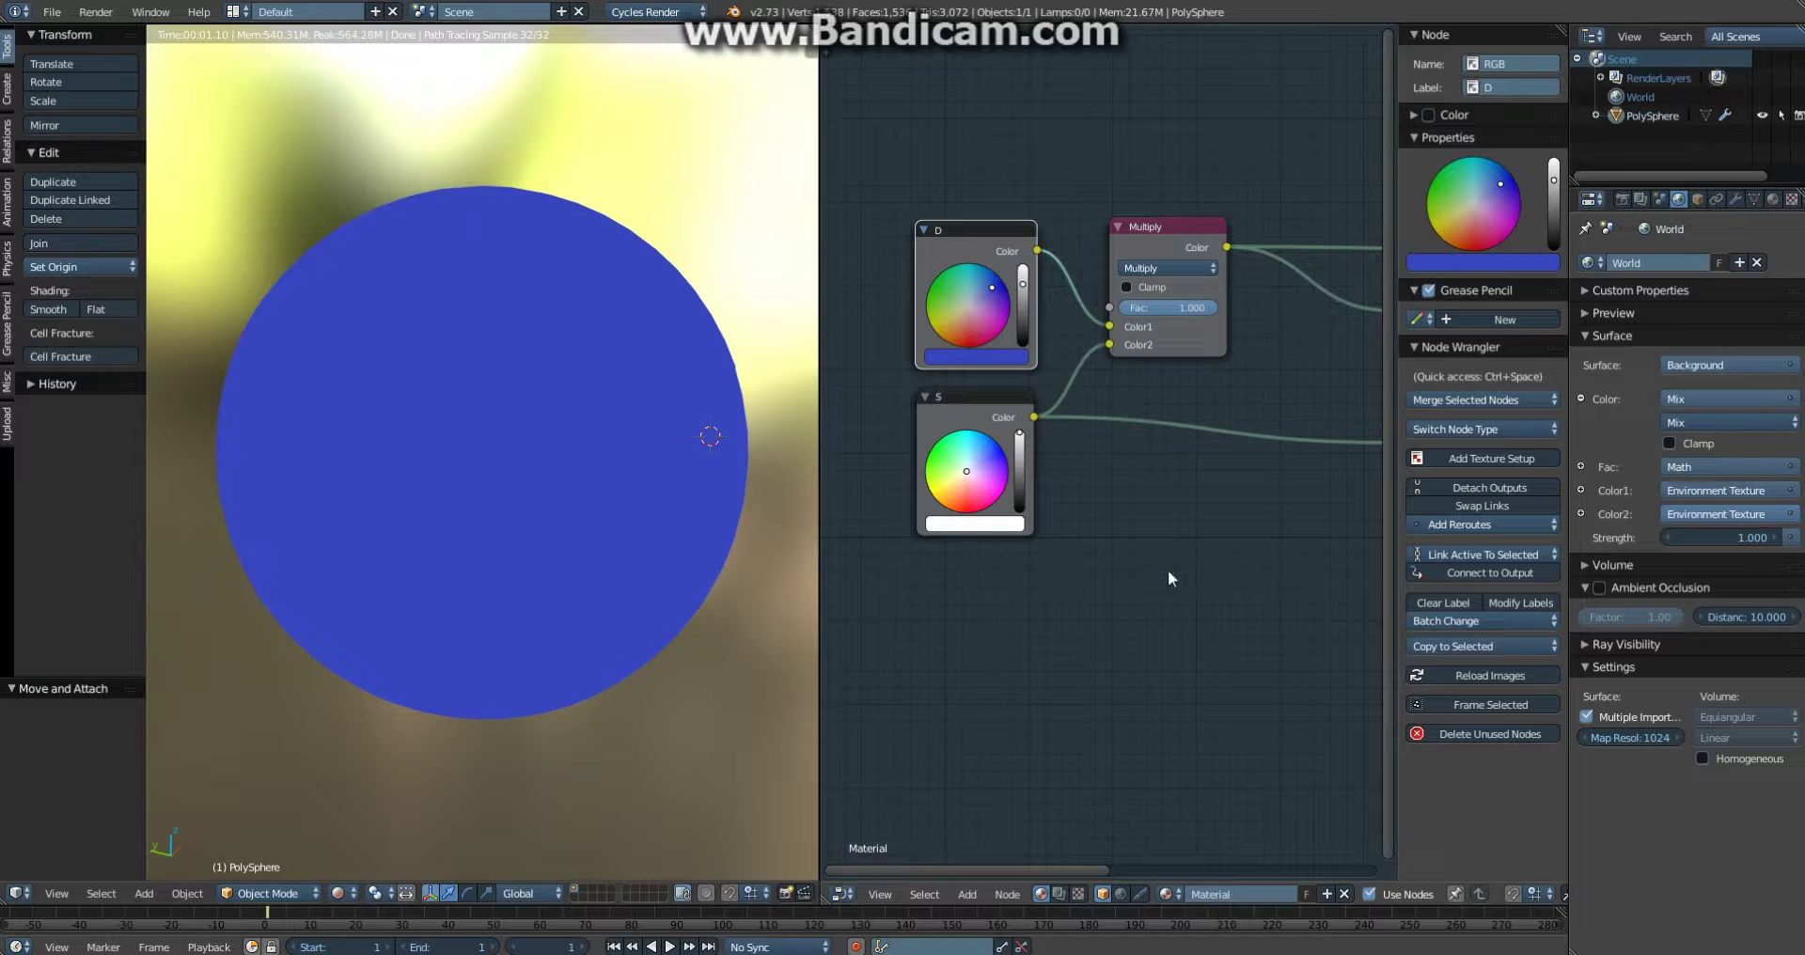
pyautogui.moveTo(1172, 483); pyautogui.dragTo(1040, 484, button='middle')
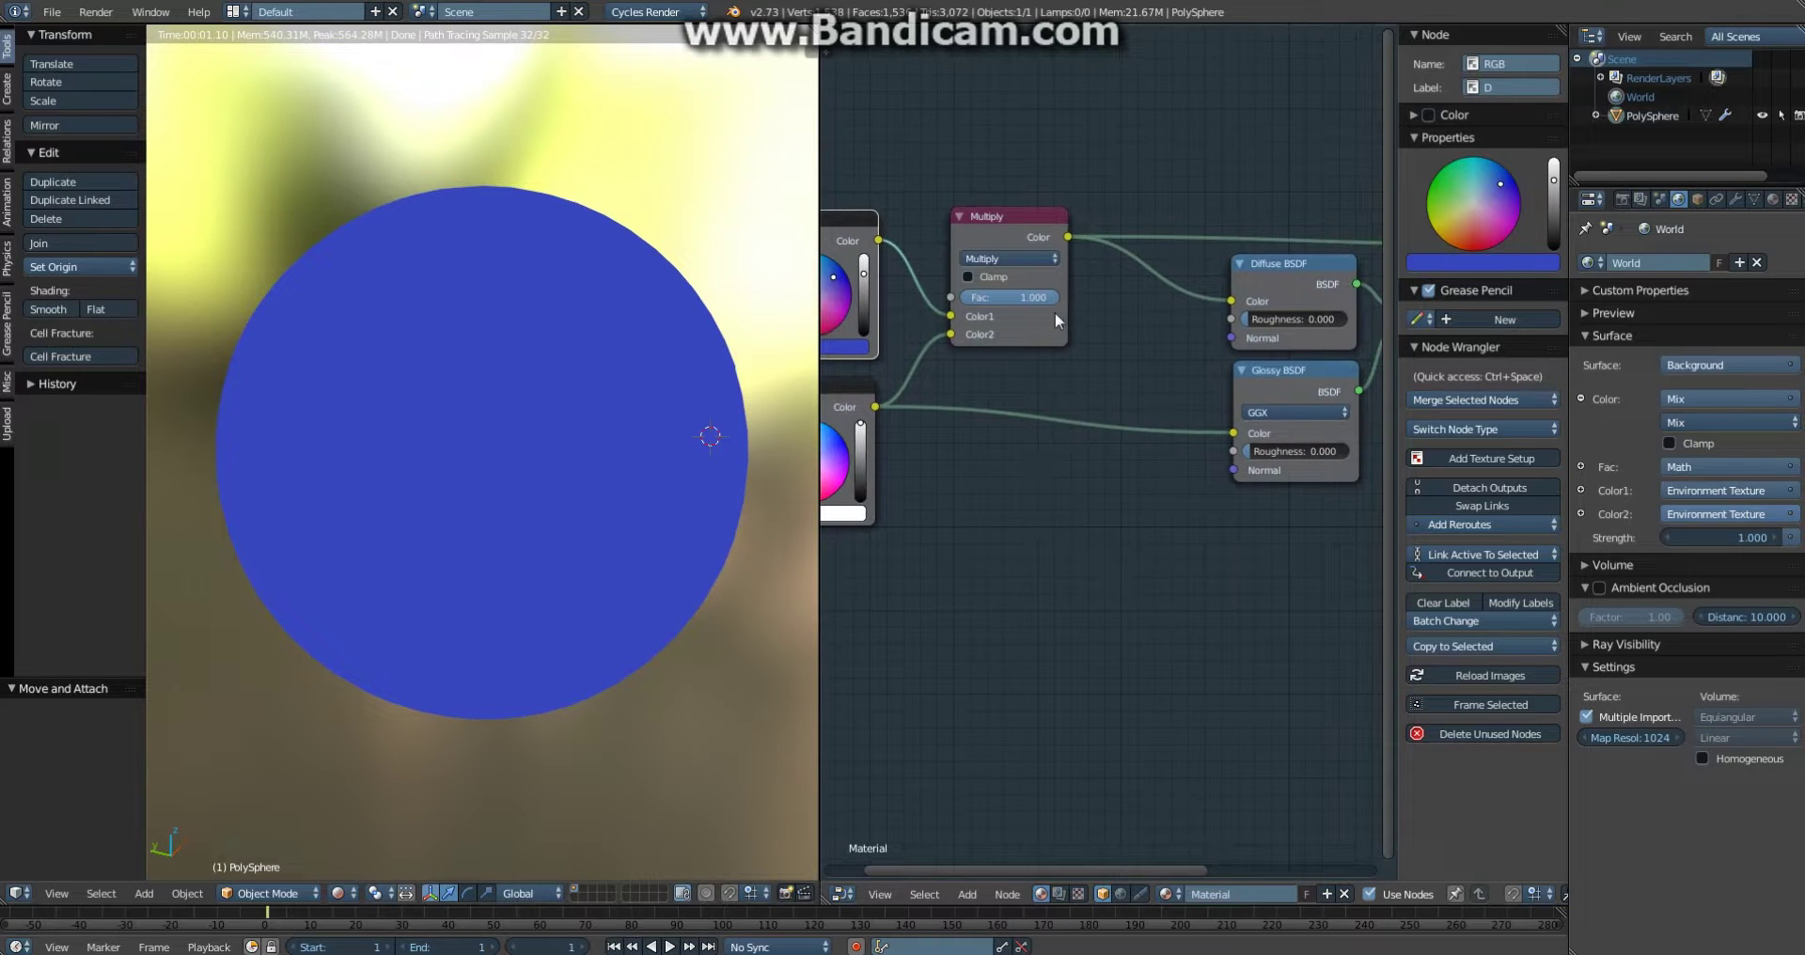
pyautogui.moveTo(1010, 228); pyautogui.dragTo(1025, 257)
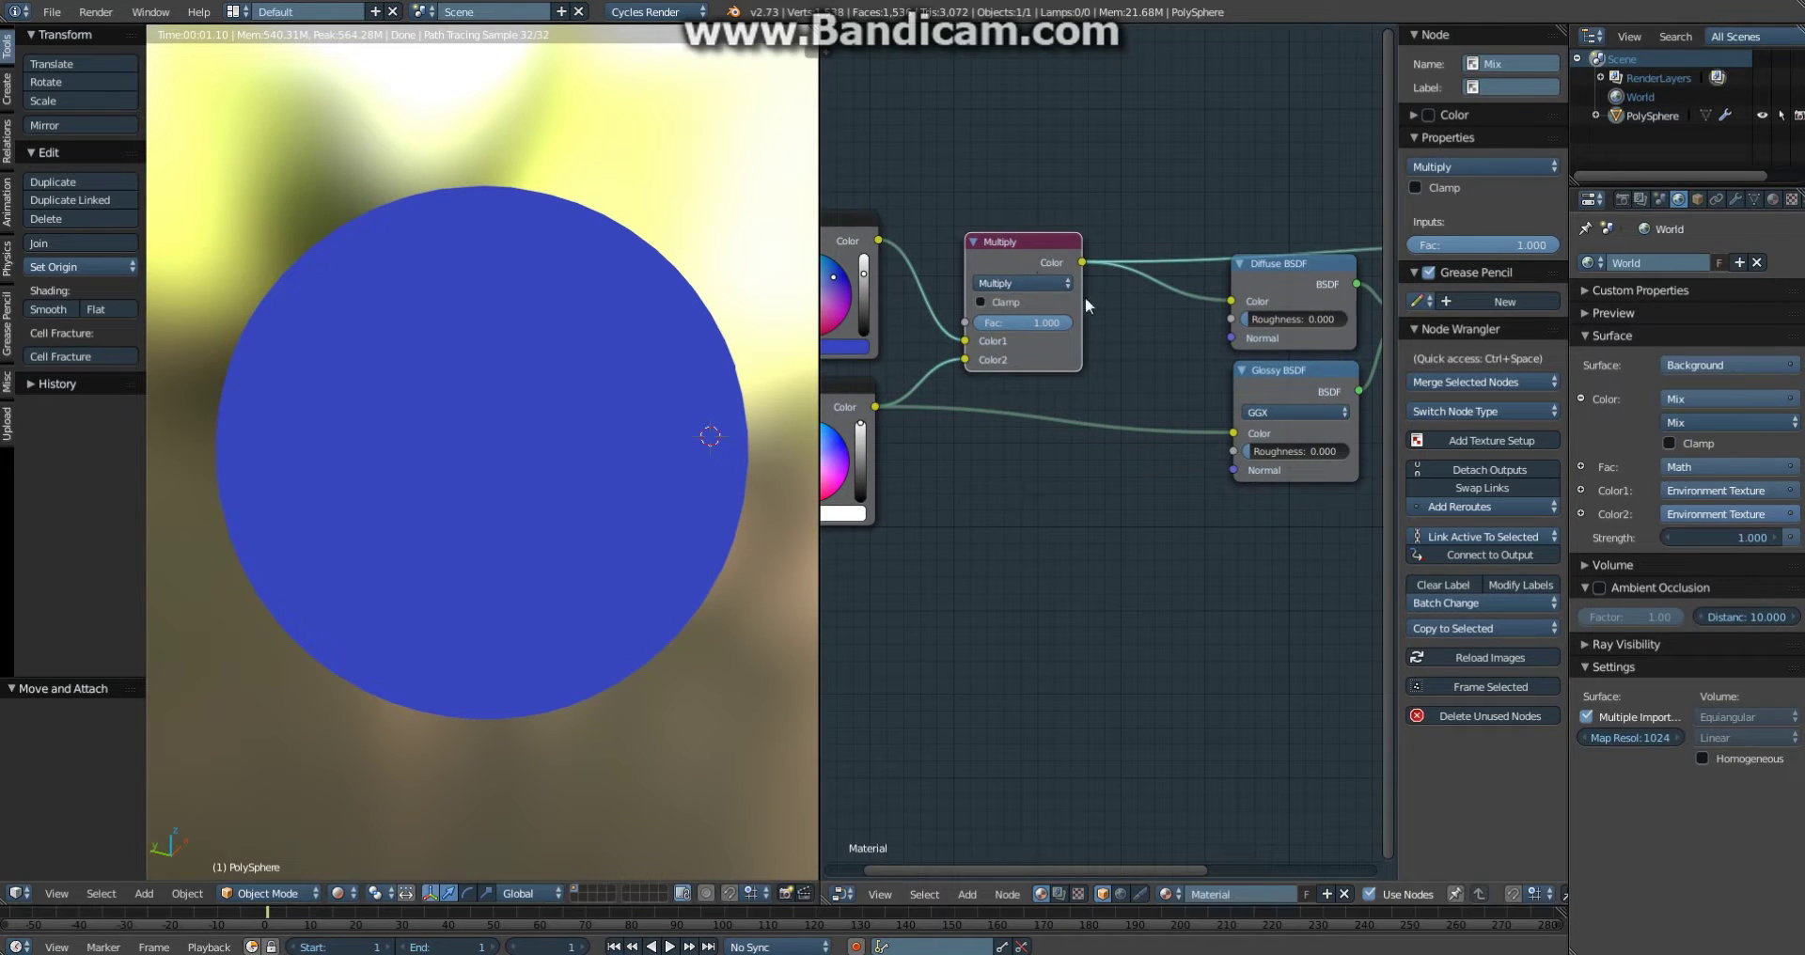
# Preview the Add Shader output on the sphere and raise the D colour's brightness to full
pyautogui.moveTo(1262, 430); pyautogui.dragTo(1058, 442, button='middle')
pyautogui.keyDown('ctrl'); pyautogui.keyDown('shift'); pyautogui.click(1204, 293); pyautogui.keyUp('shift'); pyautogui.keyUp('ctrl')
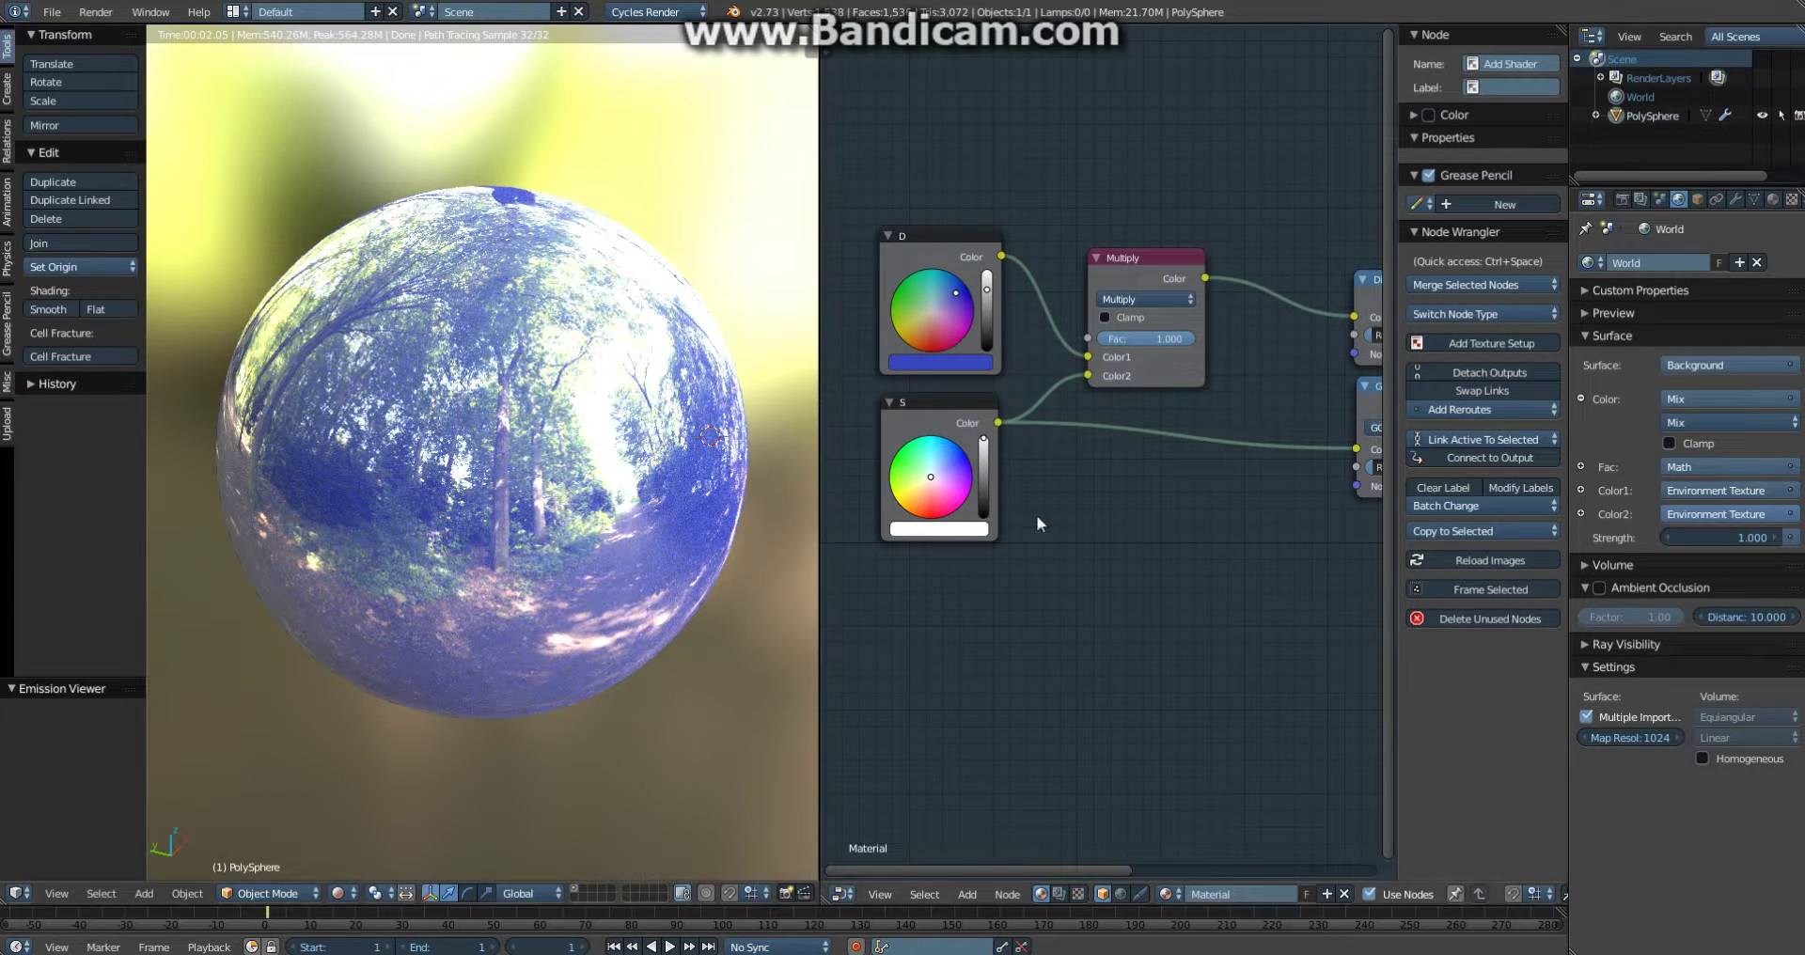
pyautogui.moveTo(985, 470); pyautogui.dragTo(991, 435)
pyautogui.moveTo(988, 290); pyautogui.dragTo(992, 242)
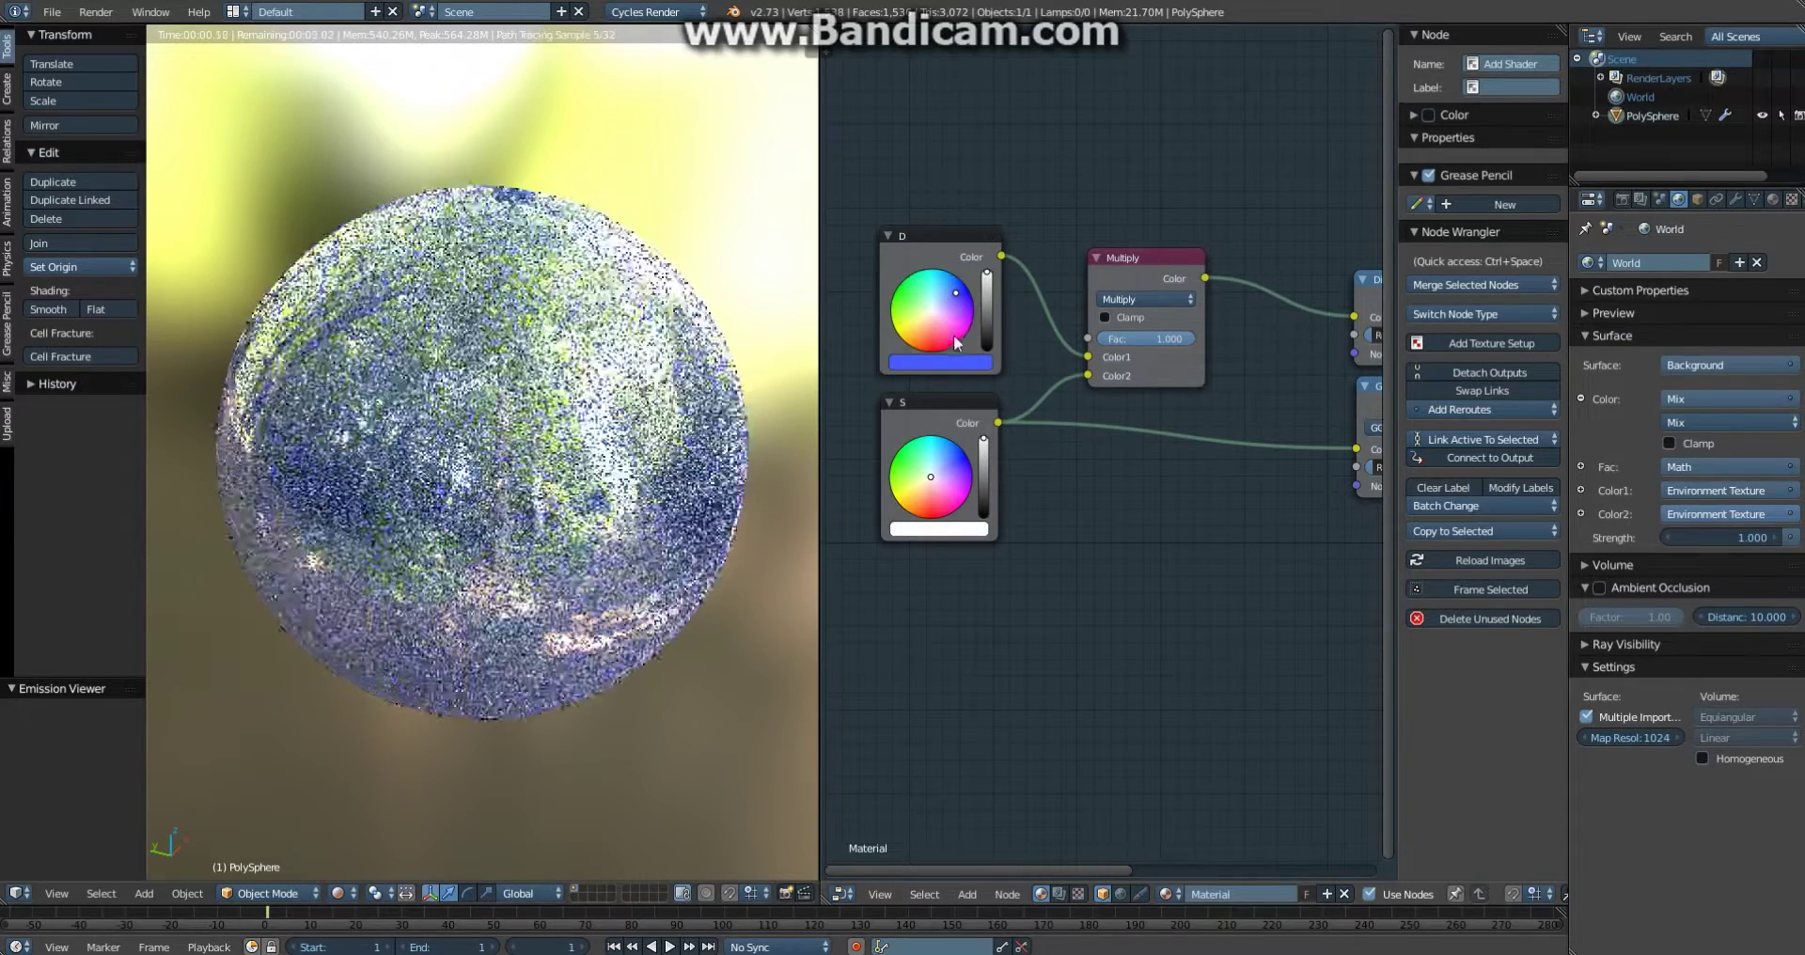
# Set the D colour to pure white by maximising its green and red channels
pyautogui.click(965, 361)
pyautogui.moveTo(966, 308); pyautogui.dragTo(1068, 320)
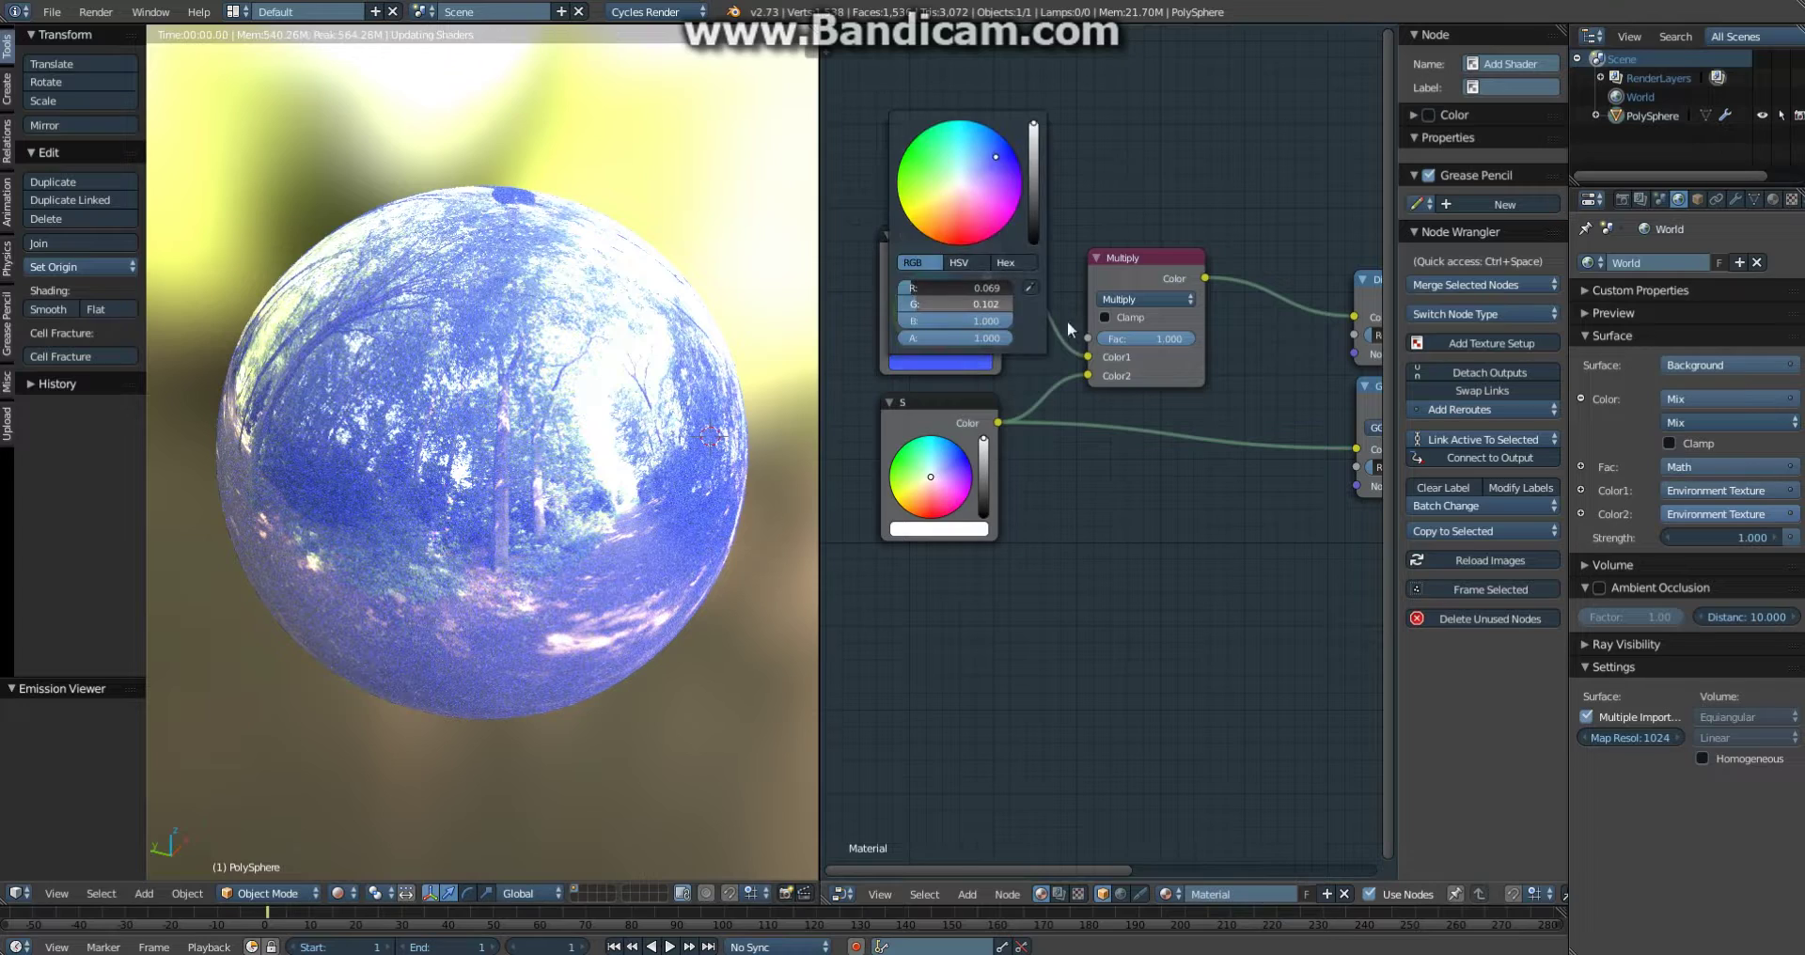
pyautogui.moveTo(966, 287); pyautogui.dragTo(1046, 342)
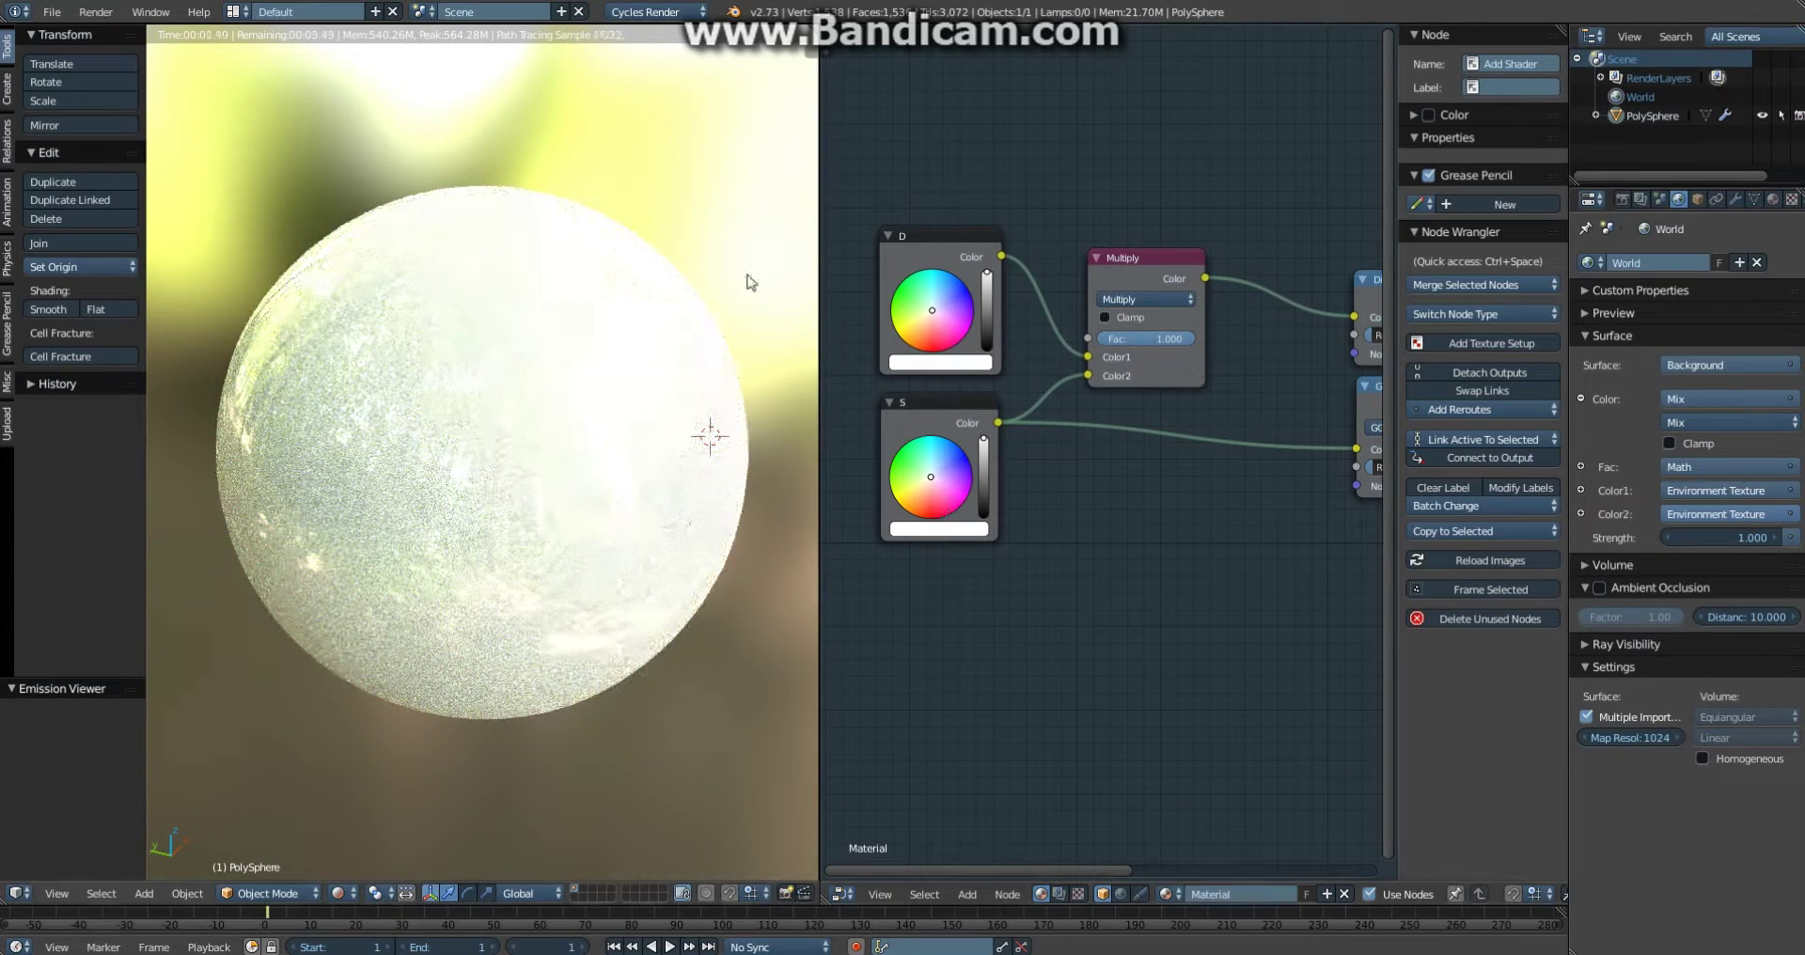
# Move the Multiply node closer to the Diffuse BSDF and add a reroute point on the S colour's output links
pyautogui.moveTo(1137, 462); pyautogui.dragTo(1081, 450, button='middle')
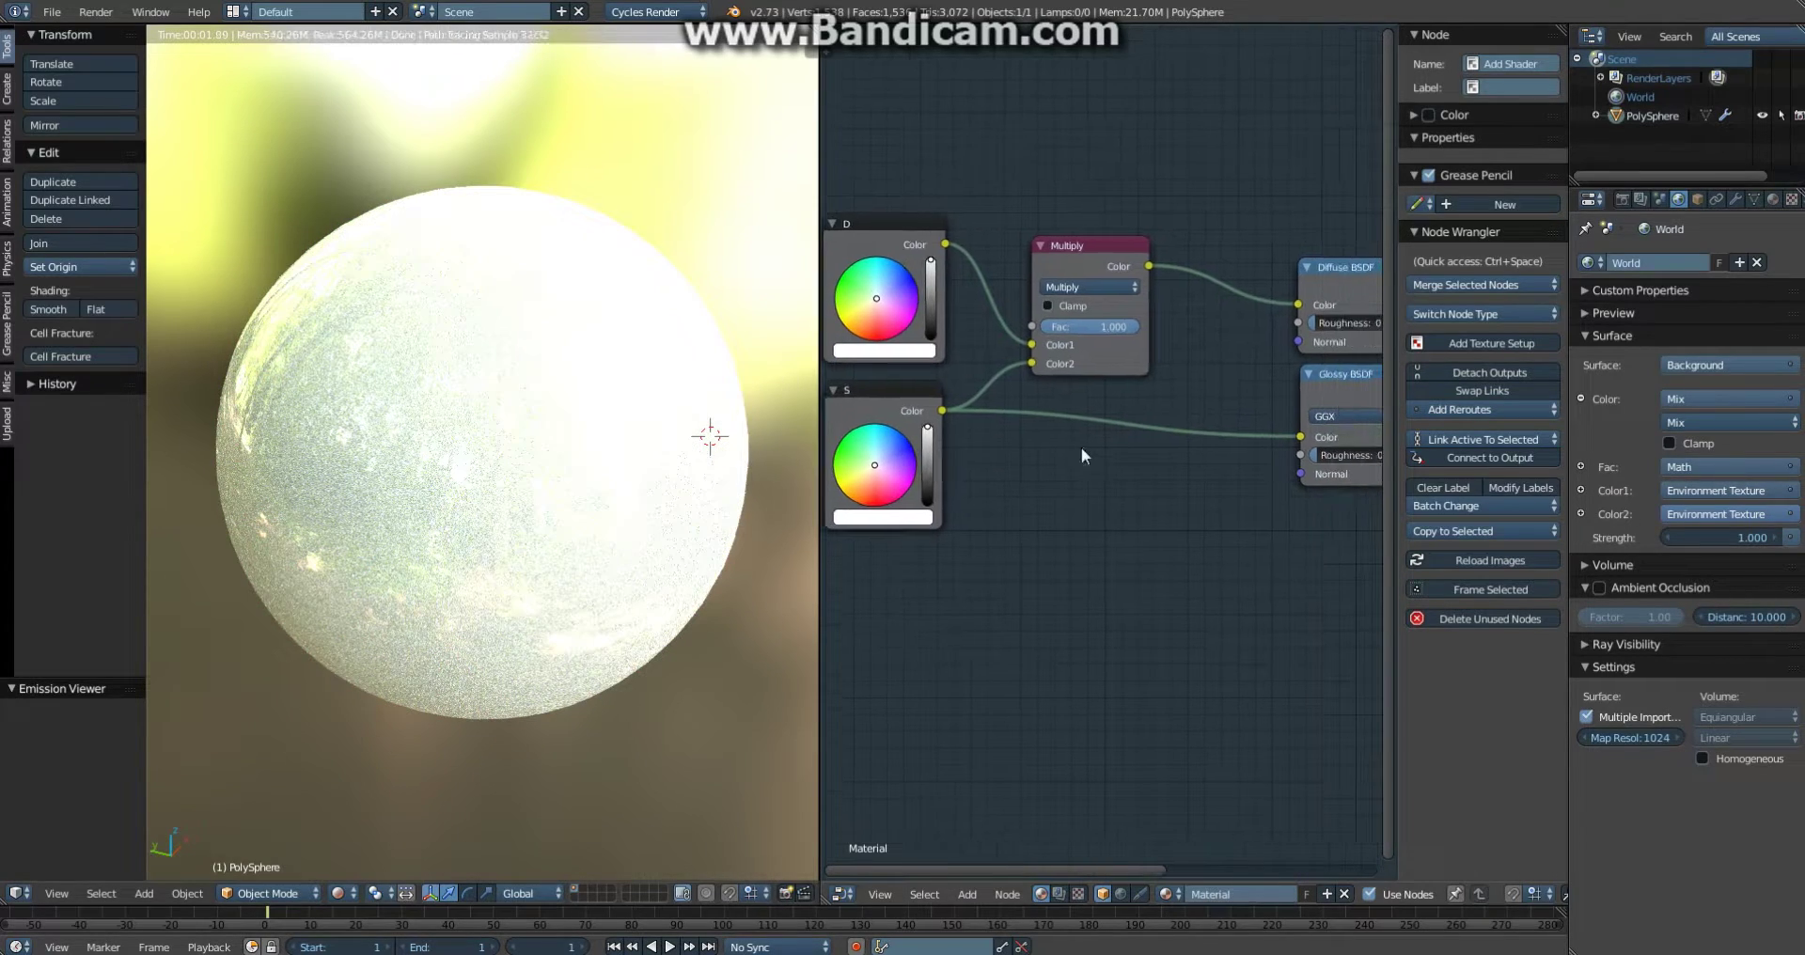
pyautogui.click(1078, 272)
pyautogui.moveTo(1086, 291); pyautogui.dragTo(1185, 268)
pyautogui.press('a')
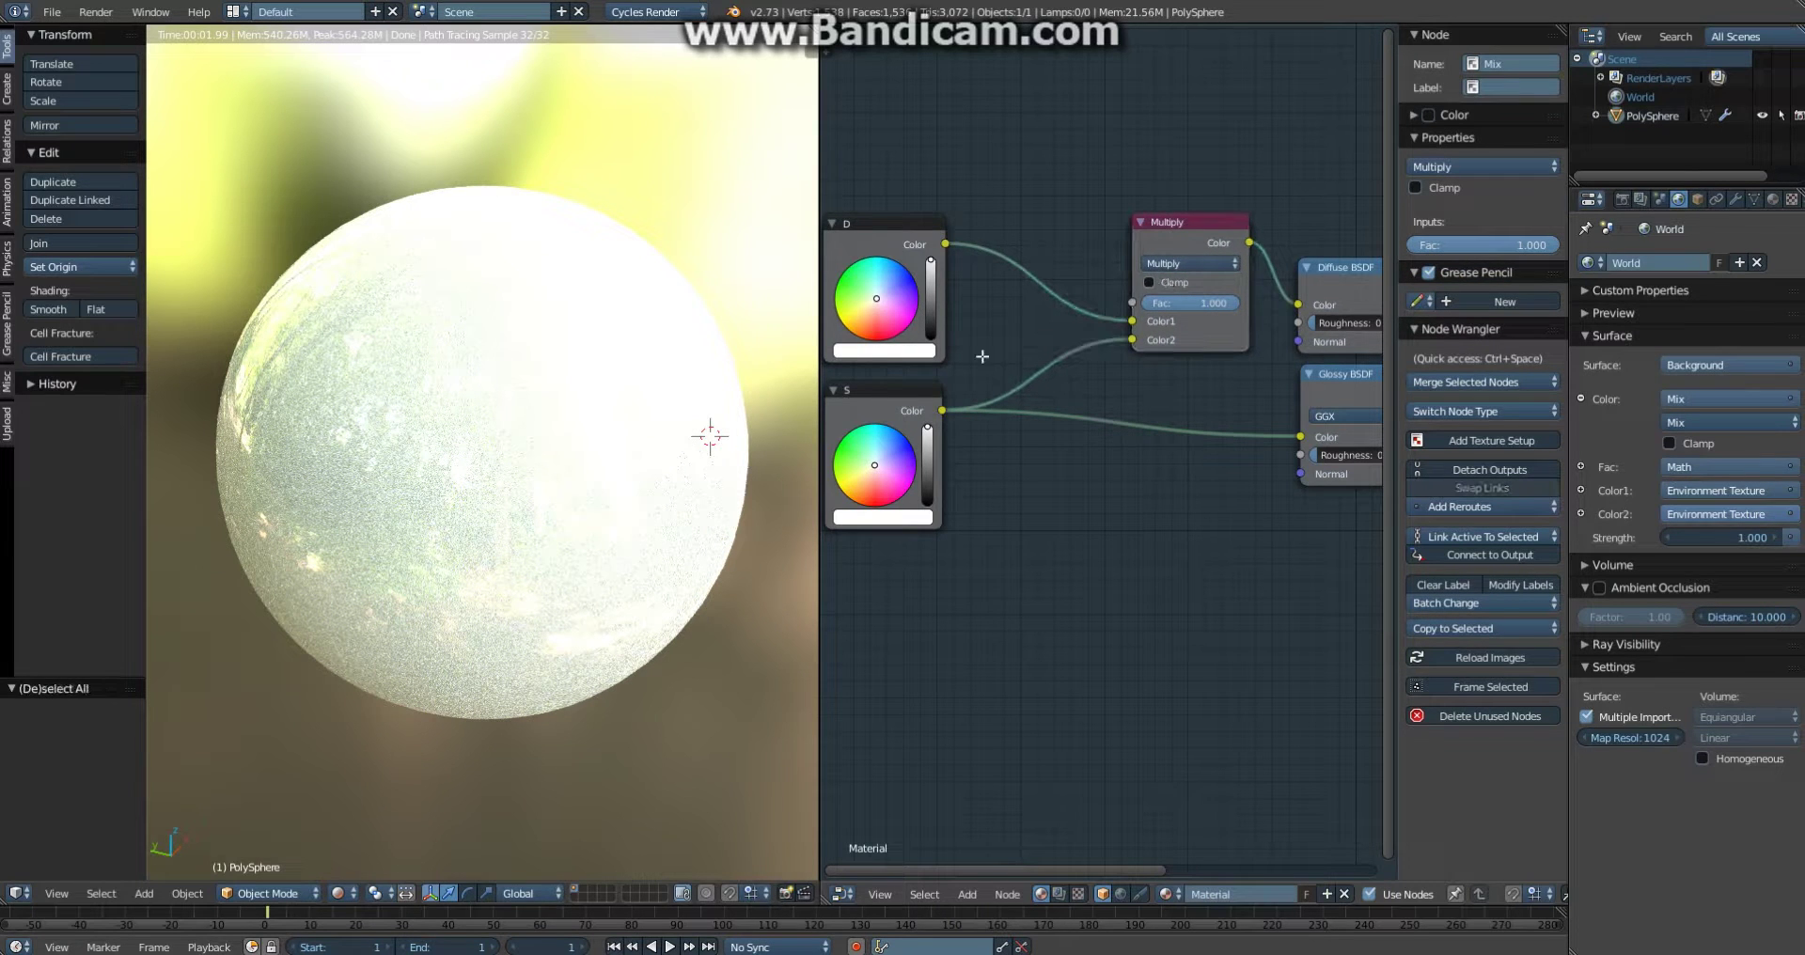
pyautogui.click(986, 432)
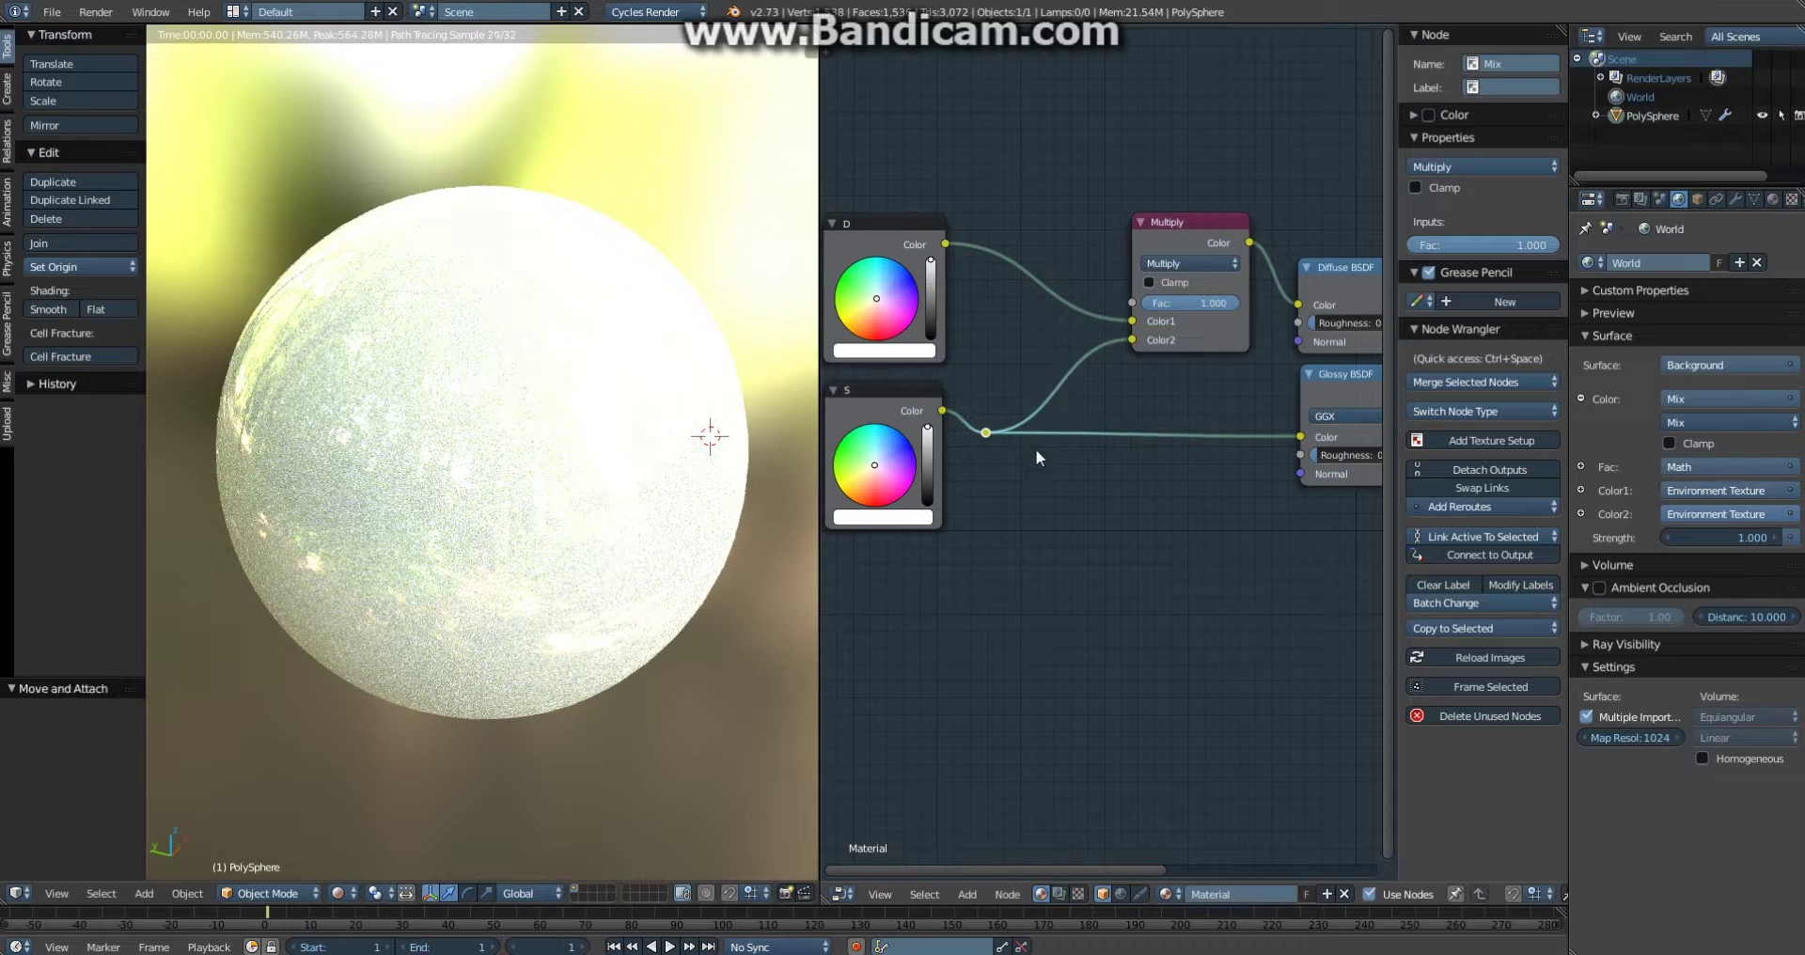
pyautogui.press('a')
pyautogui.hotkey('shift', 'a')
# Collapse the Multiply node, move it slightly, and expand it again
pyautogui.click(1166, 227)
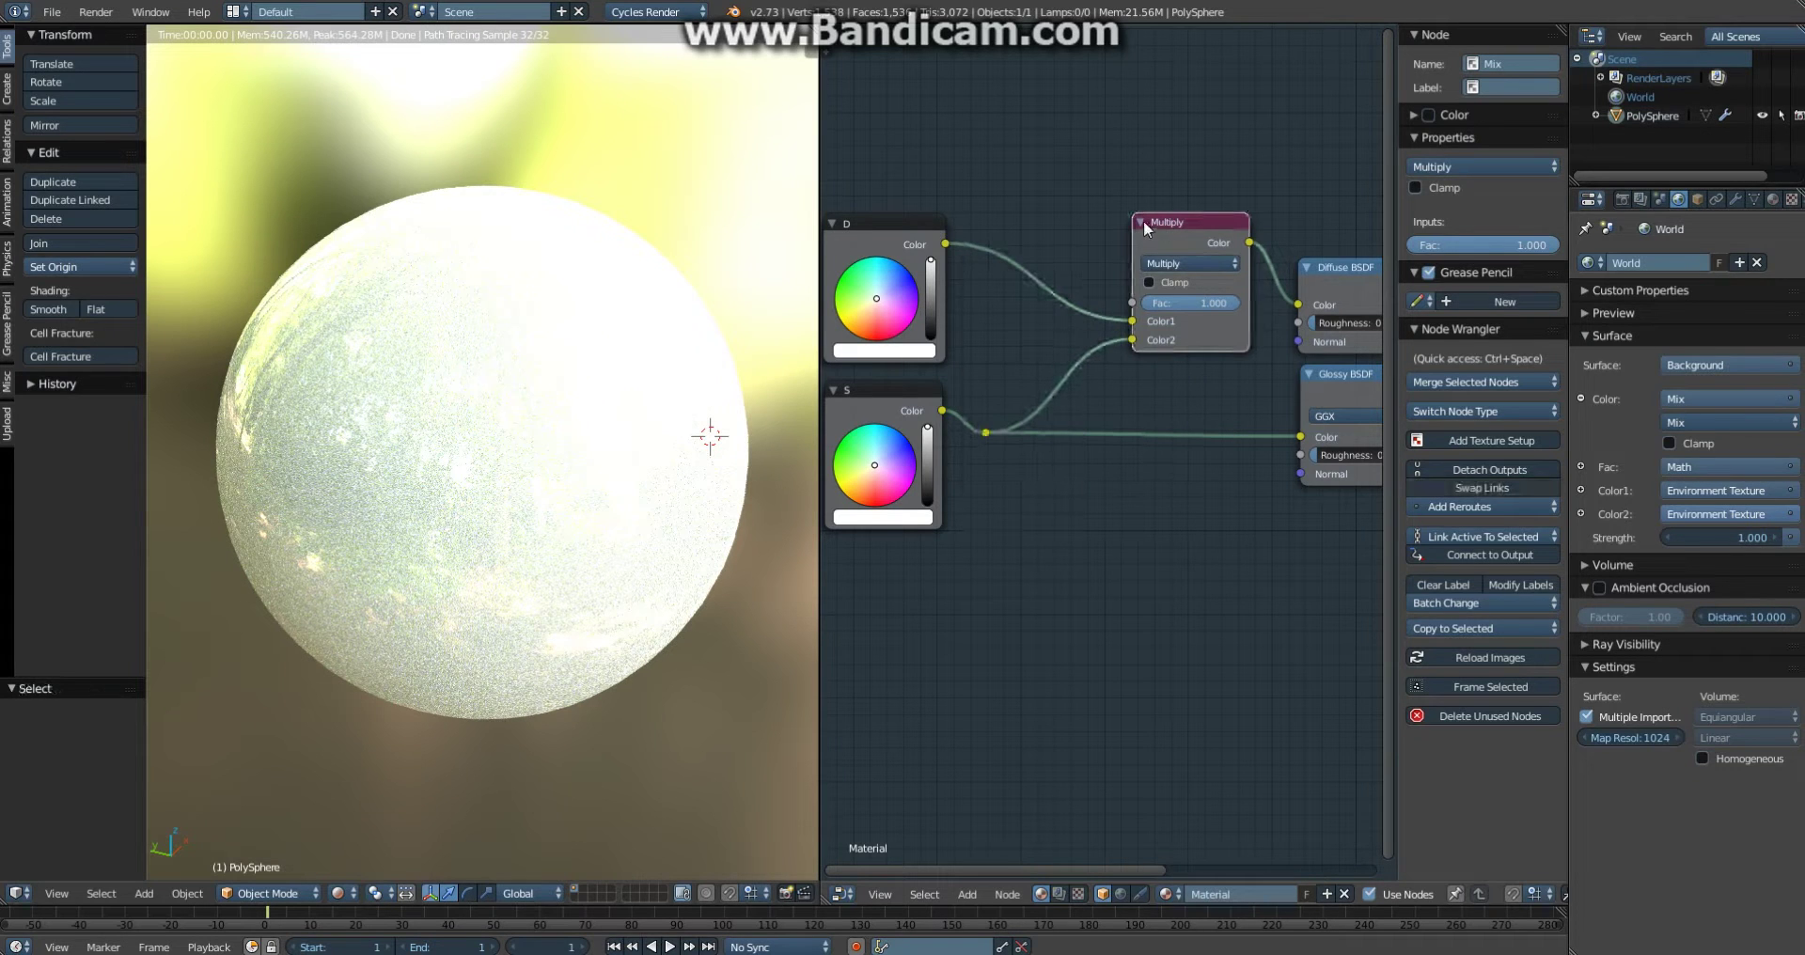
pyautogui.click(1141, 222)
pyautogui.press('g')
pyautogui.click(1173, 315)
pyautogui.press('g')
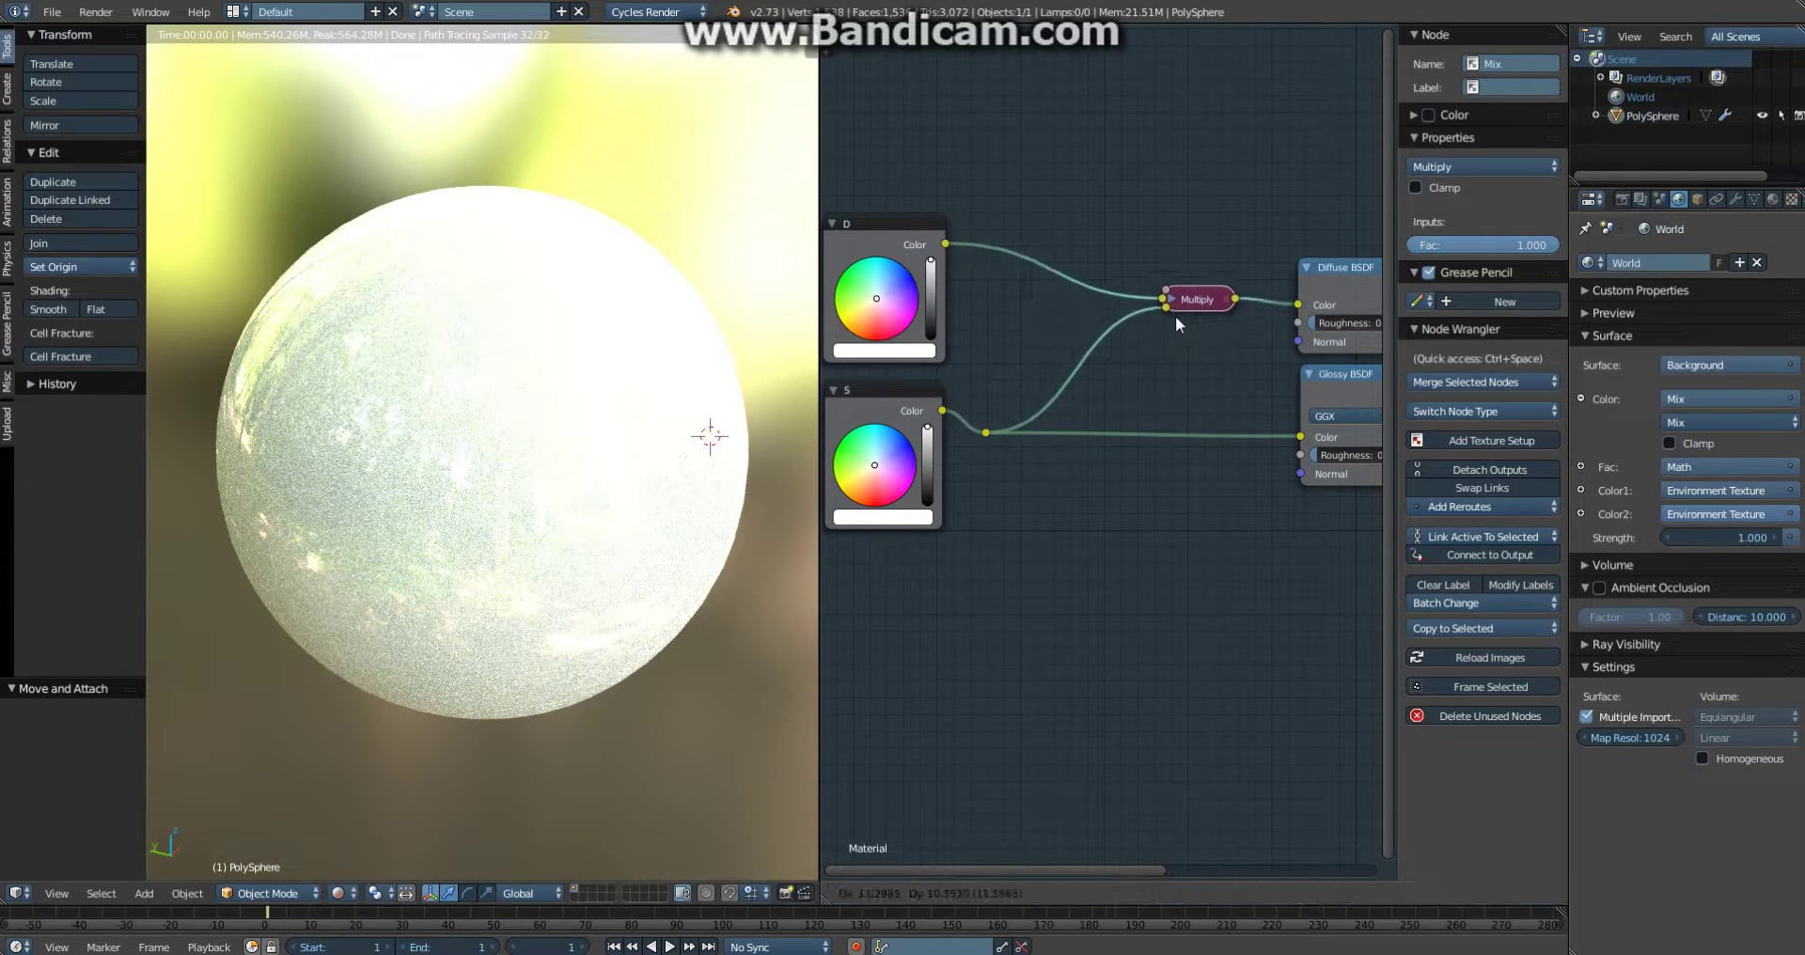
pyautogui.click(1176, 319)
pyautogui.press('a')
pyautogui.click(1172, 303)
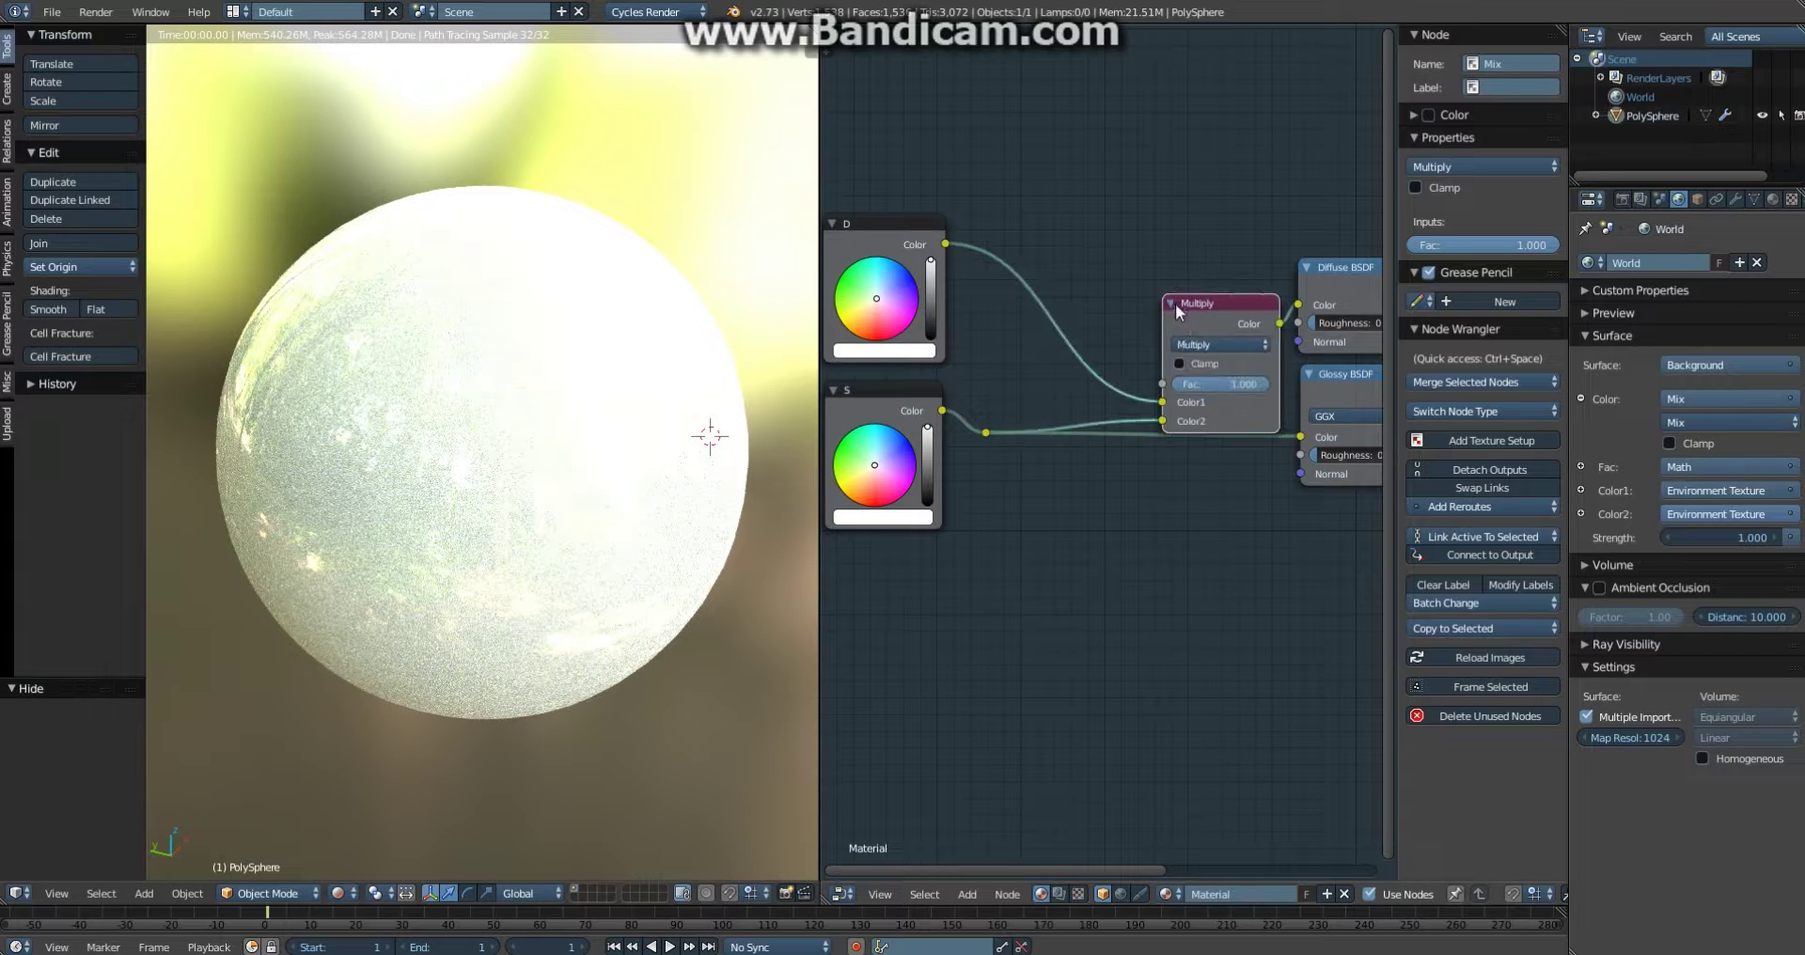
# Move the Multiply node up between the D node and the Diffuse BSDF, reattaching the S link to Color2
pyautogui.moveTo(1167, 307); pyautogui.dragTo(1168, 239)
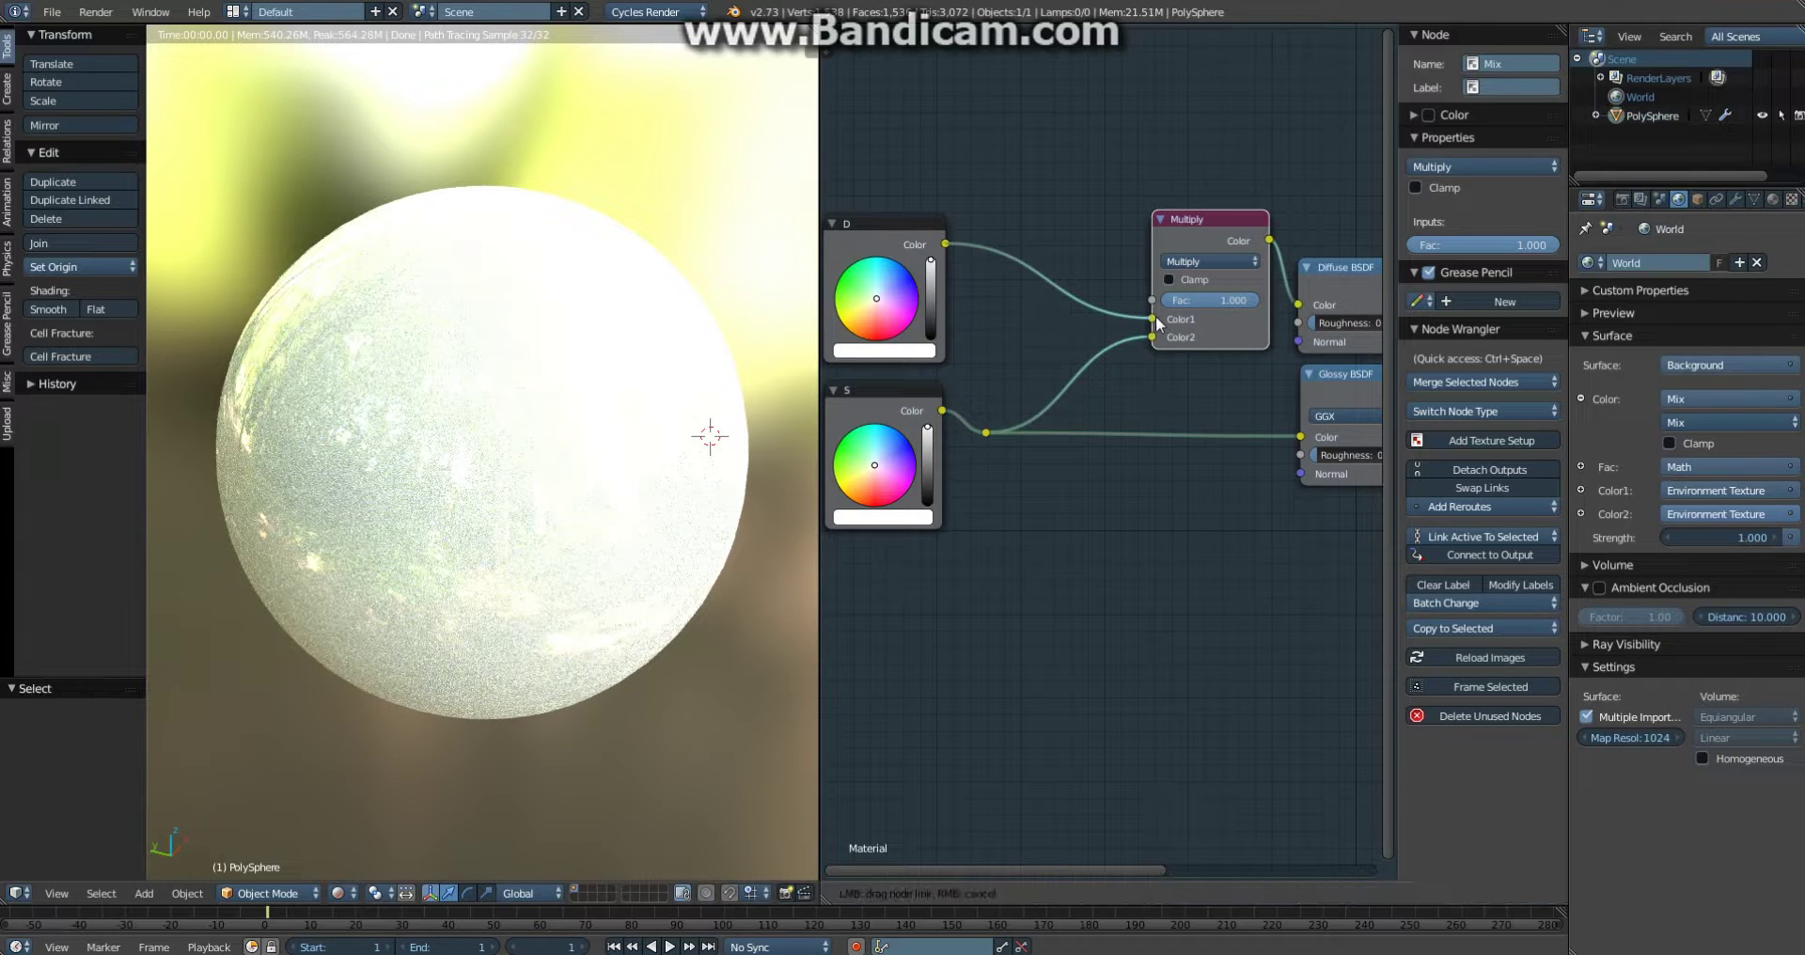
pyautogui.moveTo(1153, 336); pyautogui.dragTo(1147, 342)
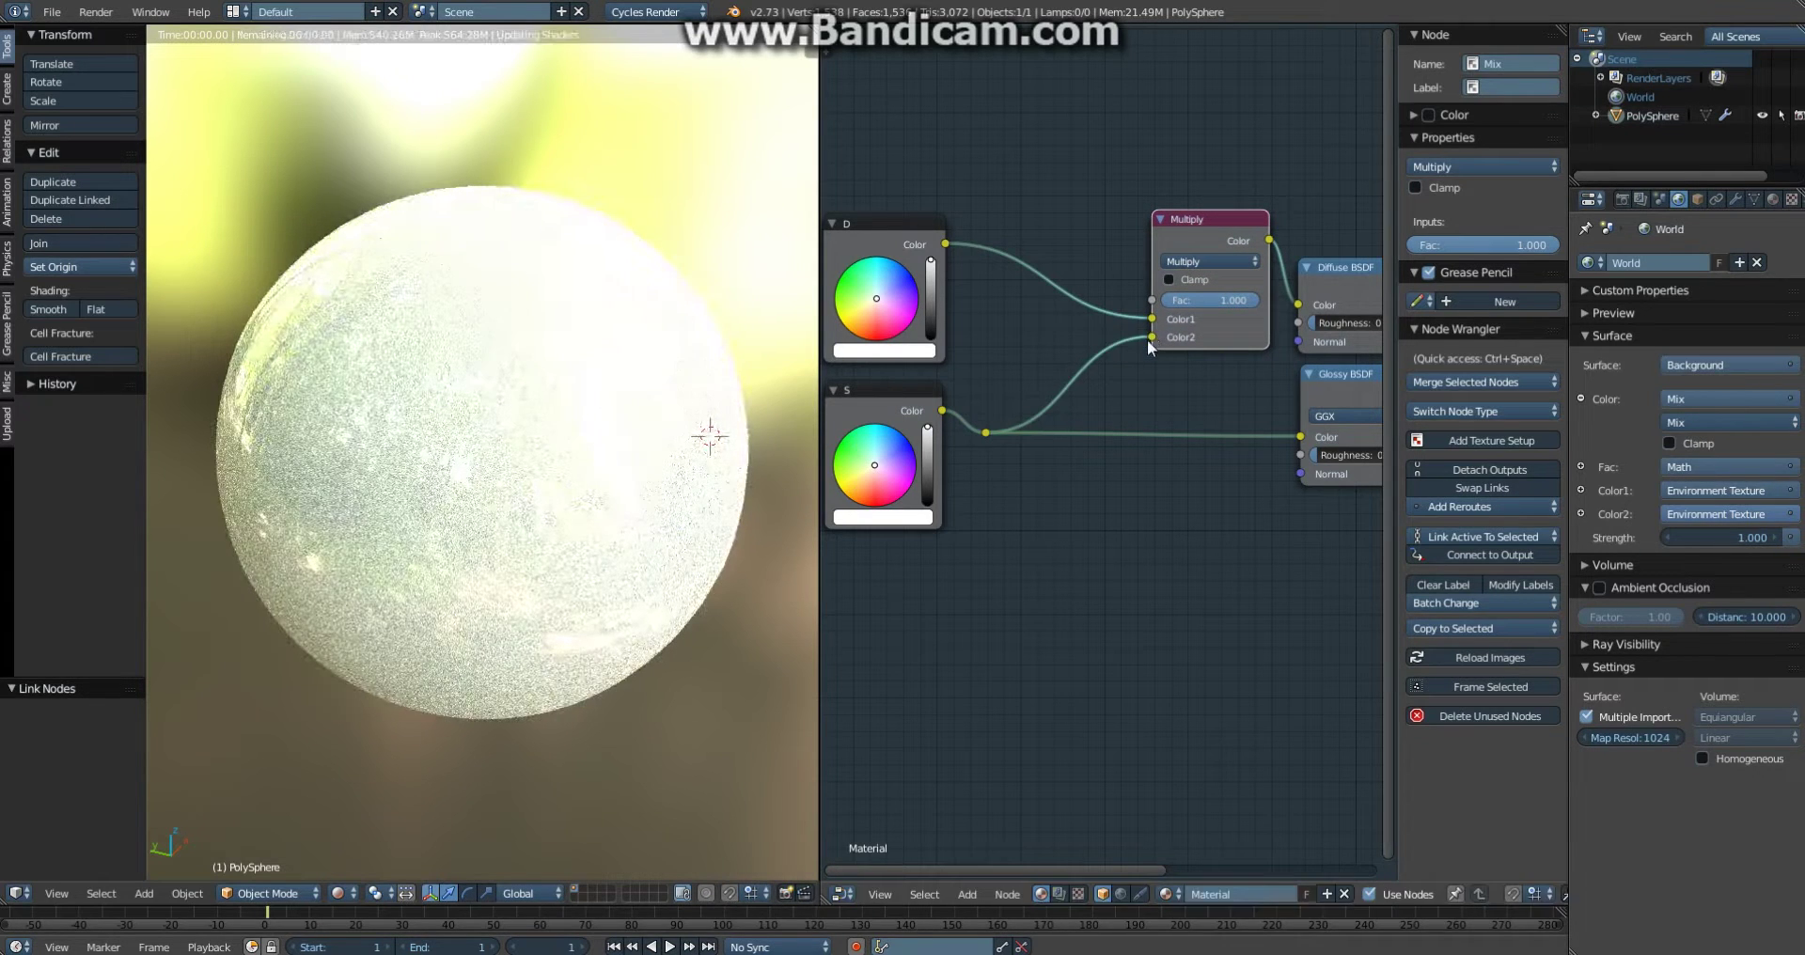
pyautogui.moveTo(1179, 232); pyautogui.dragTo(1140, 242)
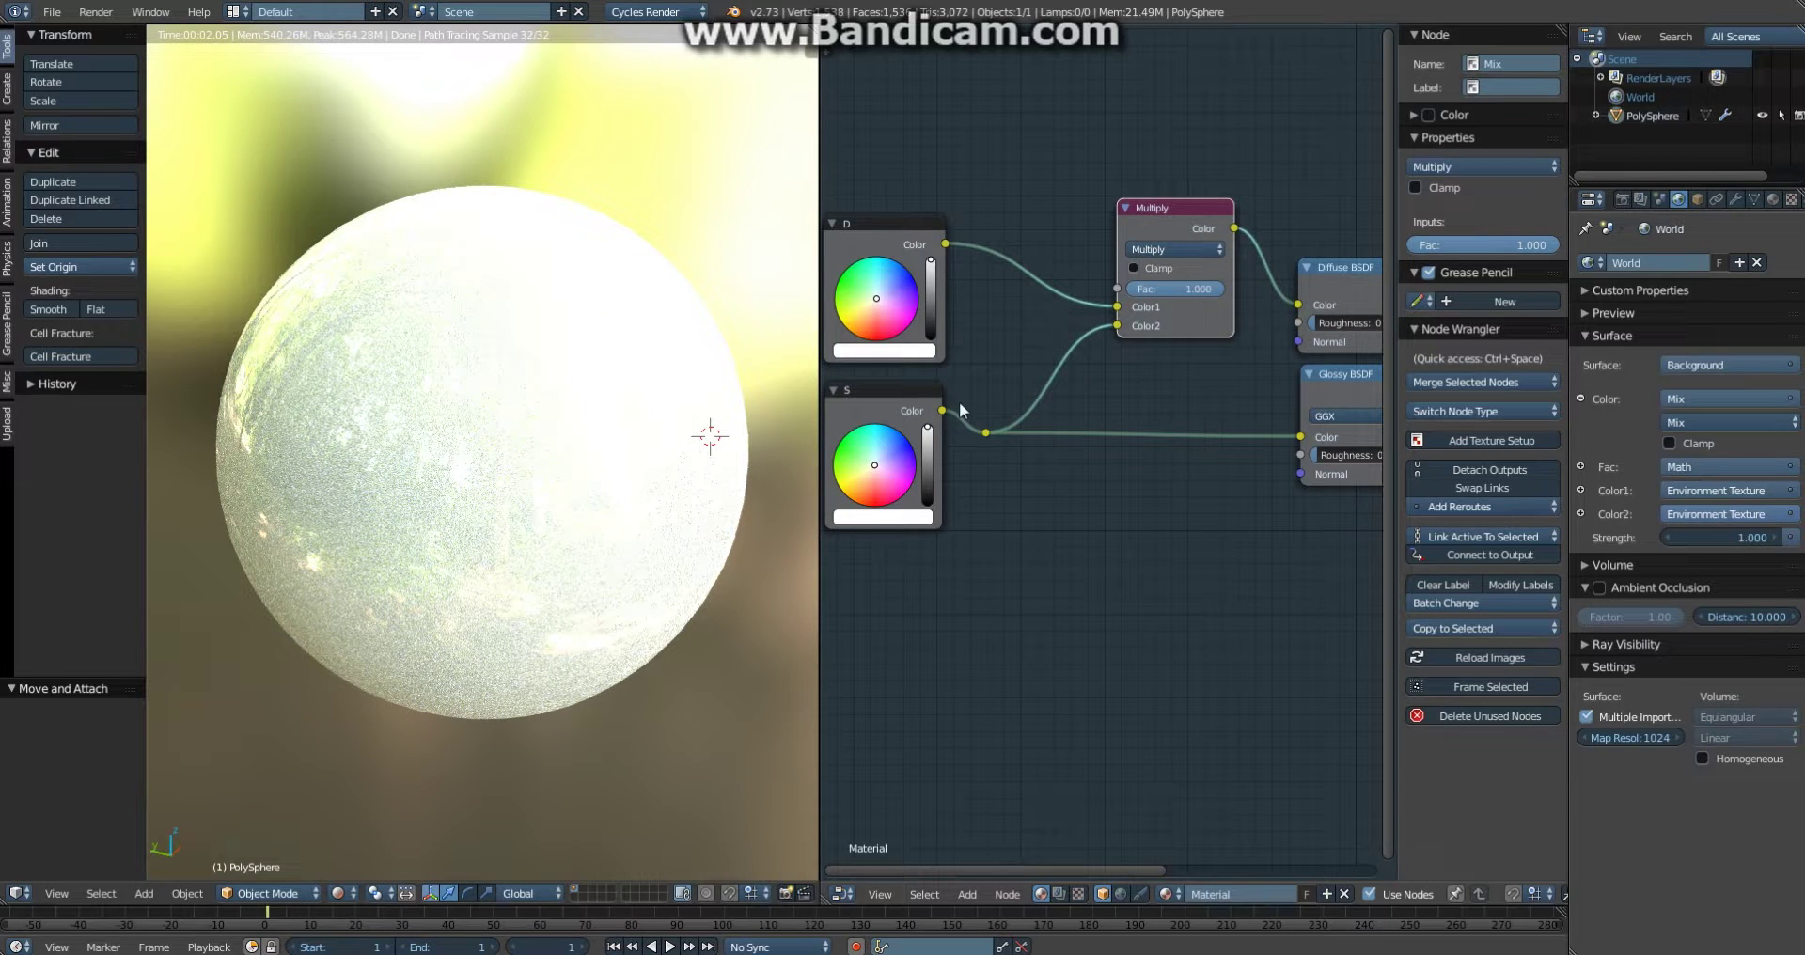
# Set the S colour to full brightness and shift the Multiply and D nodes slightly within the node tree
pyautogui.moveTo(928, 428); pyautogui.dragTo(929, 406)
pyautogui.moveTo(1178, 231)
pyautogui.mouseDown()
pyautogui.moveTo(1158, 251)
pyautogui.moveTo(1198, 229)
pyautogui.mouseUp()
pyautogui.click(1182, 237)
pyautogui.moveTo(871, 228)
pyautogui.mouseDown()
pyautogui.moveTo(884, 213)
pyautogui.moveTo(850, 239)
pyautogui.mouseUp()
# Darken the S colour to a near-black grey and reposition the Multiply node slightly between the D node and the Diffuse BSDF
pyautogui.click(927, 435)
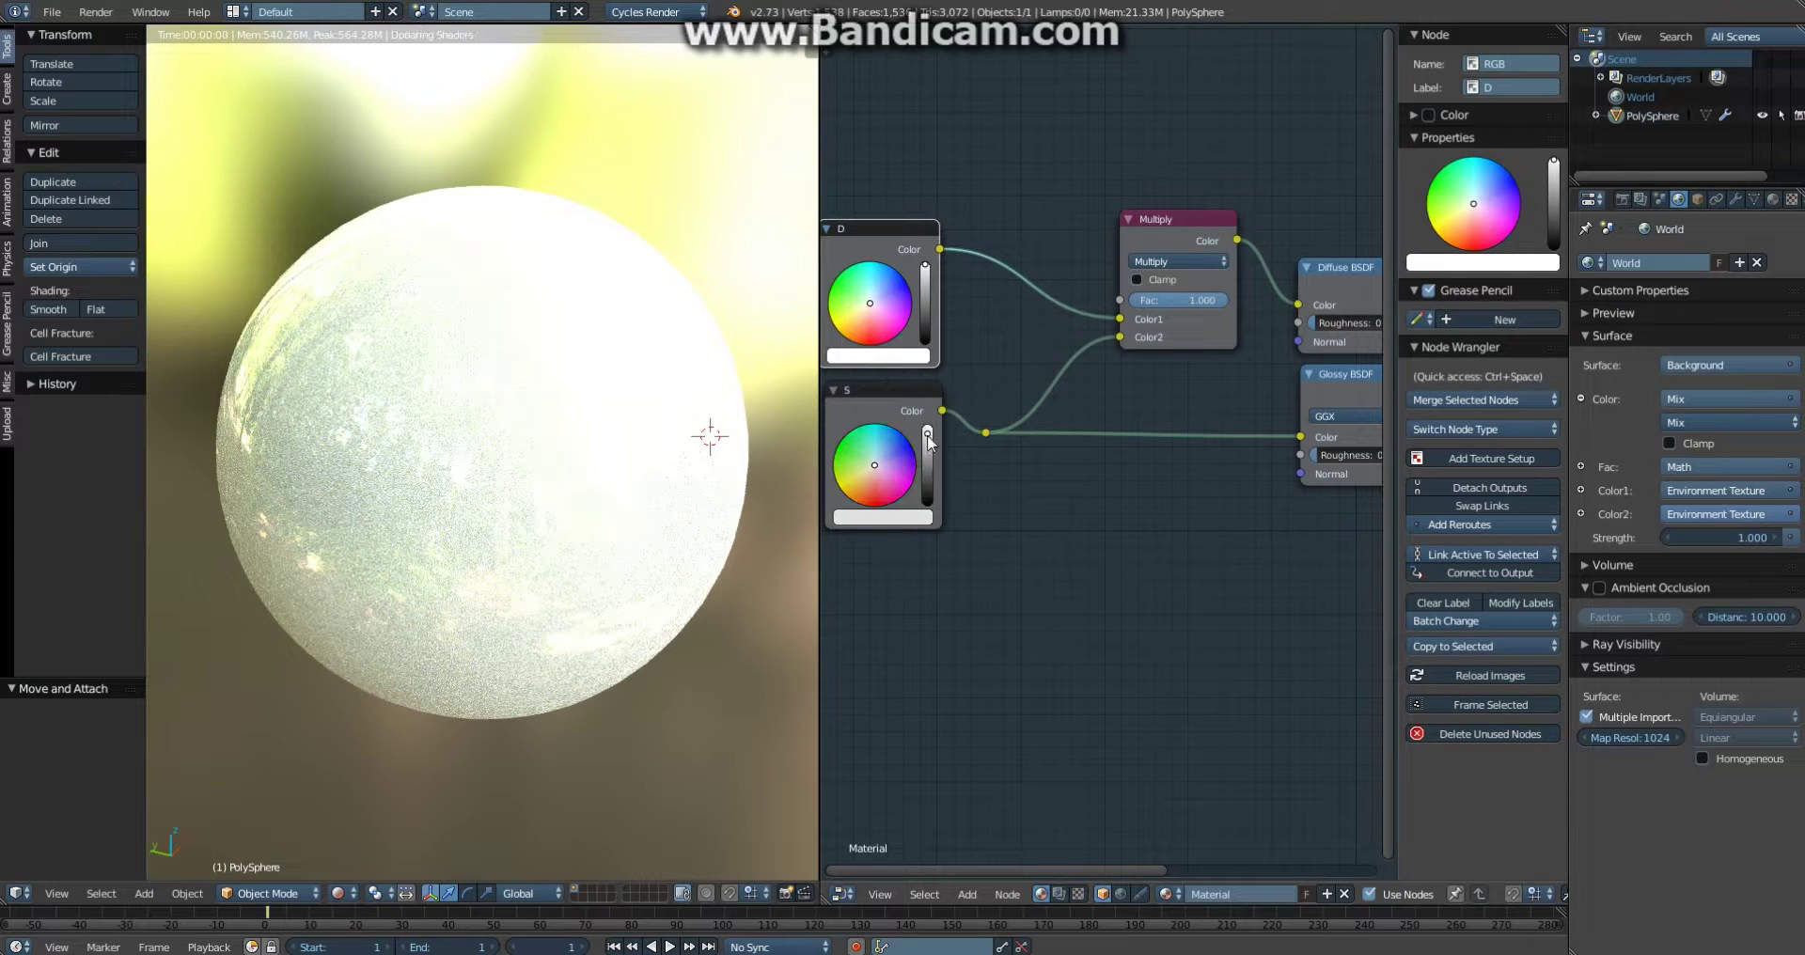
pyautogui.moveTo(927, 442); pyautogui.dragTo(927, 485)
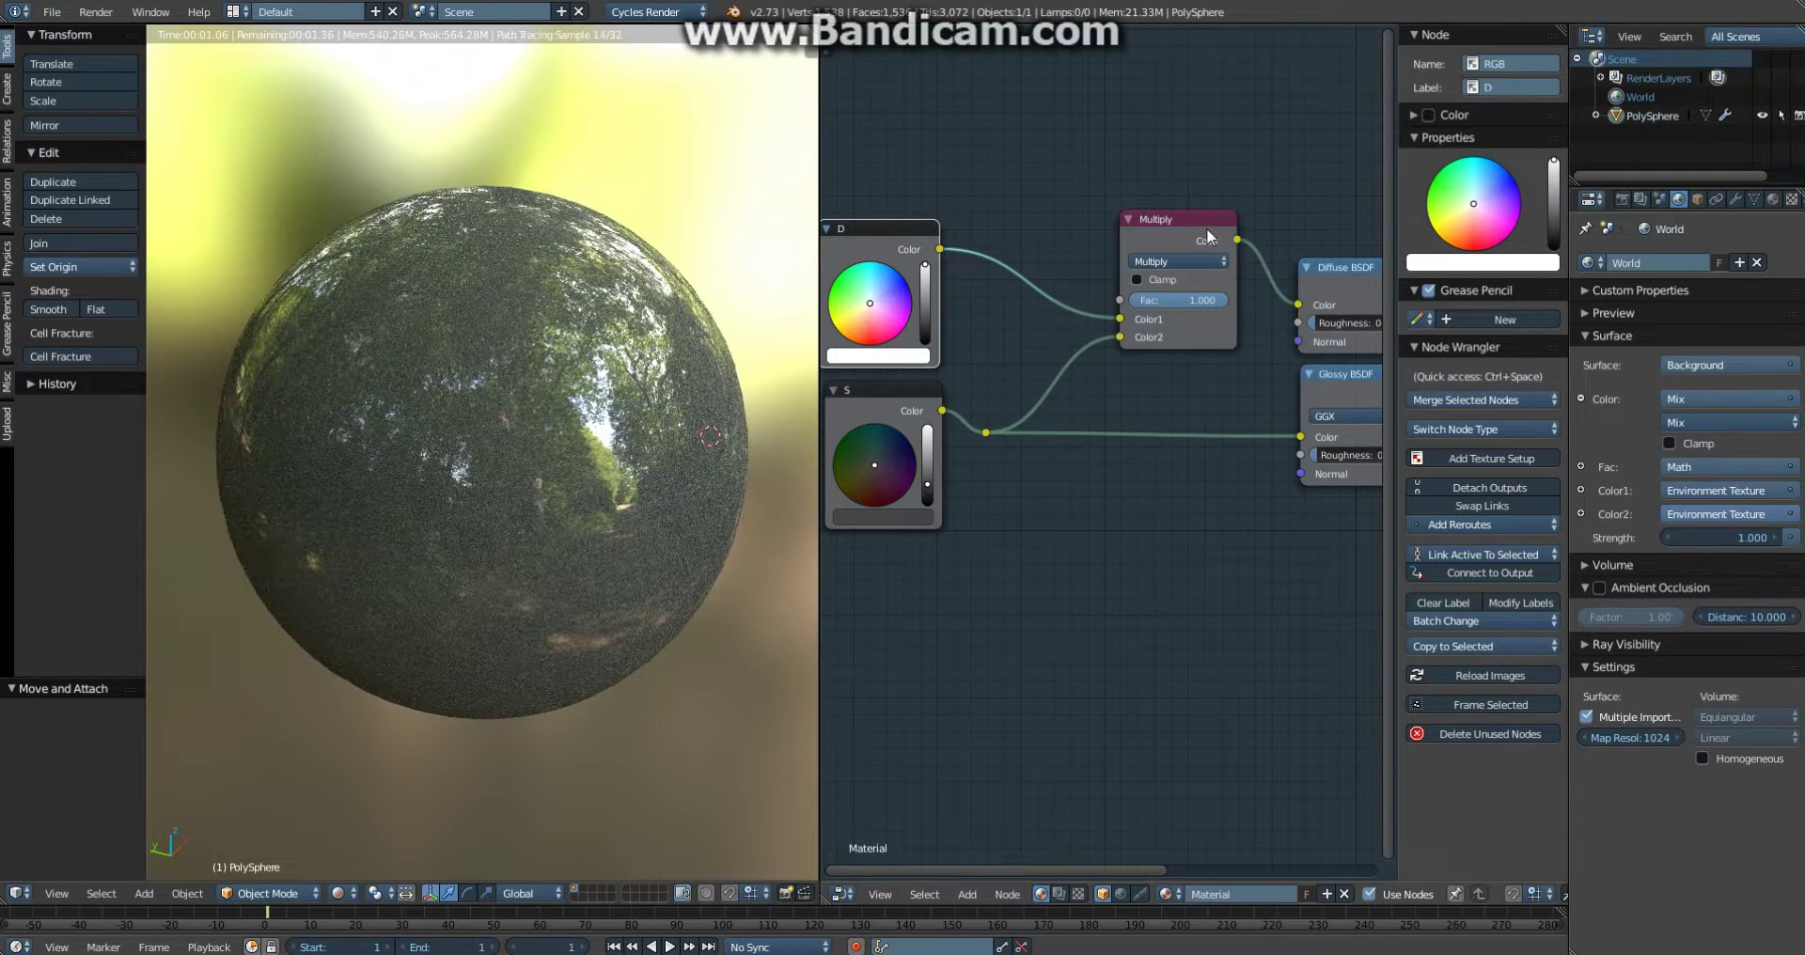
pyautogui.moveTo(1208, 236); pyautogui.dragTo(1182, 221)
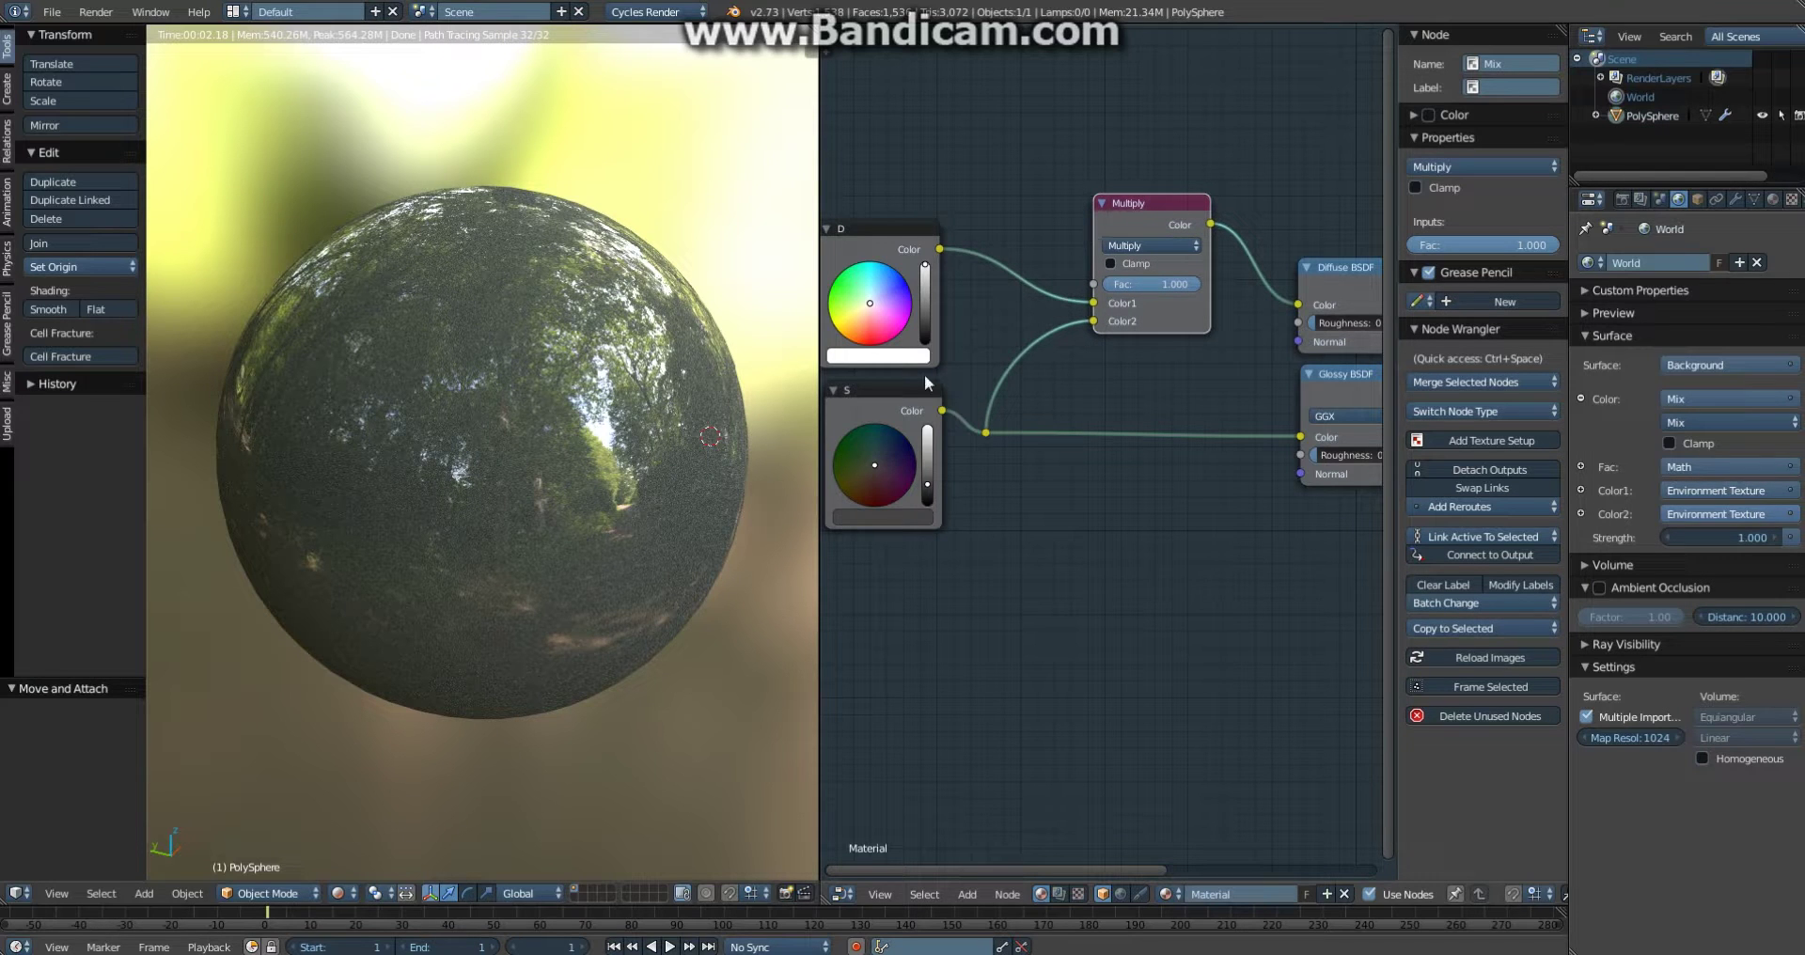
pyautogui.moveTo(929, 484); pyautogui.dragTo(932, 502)
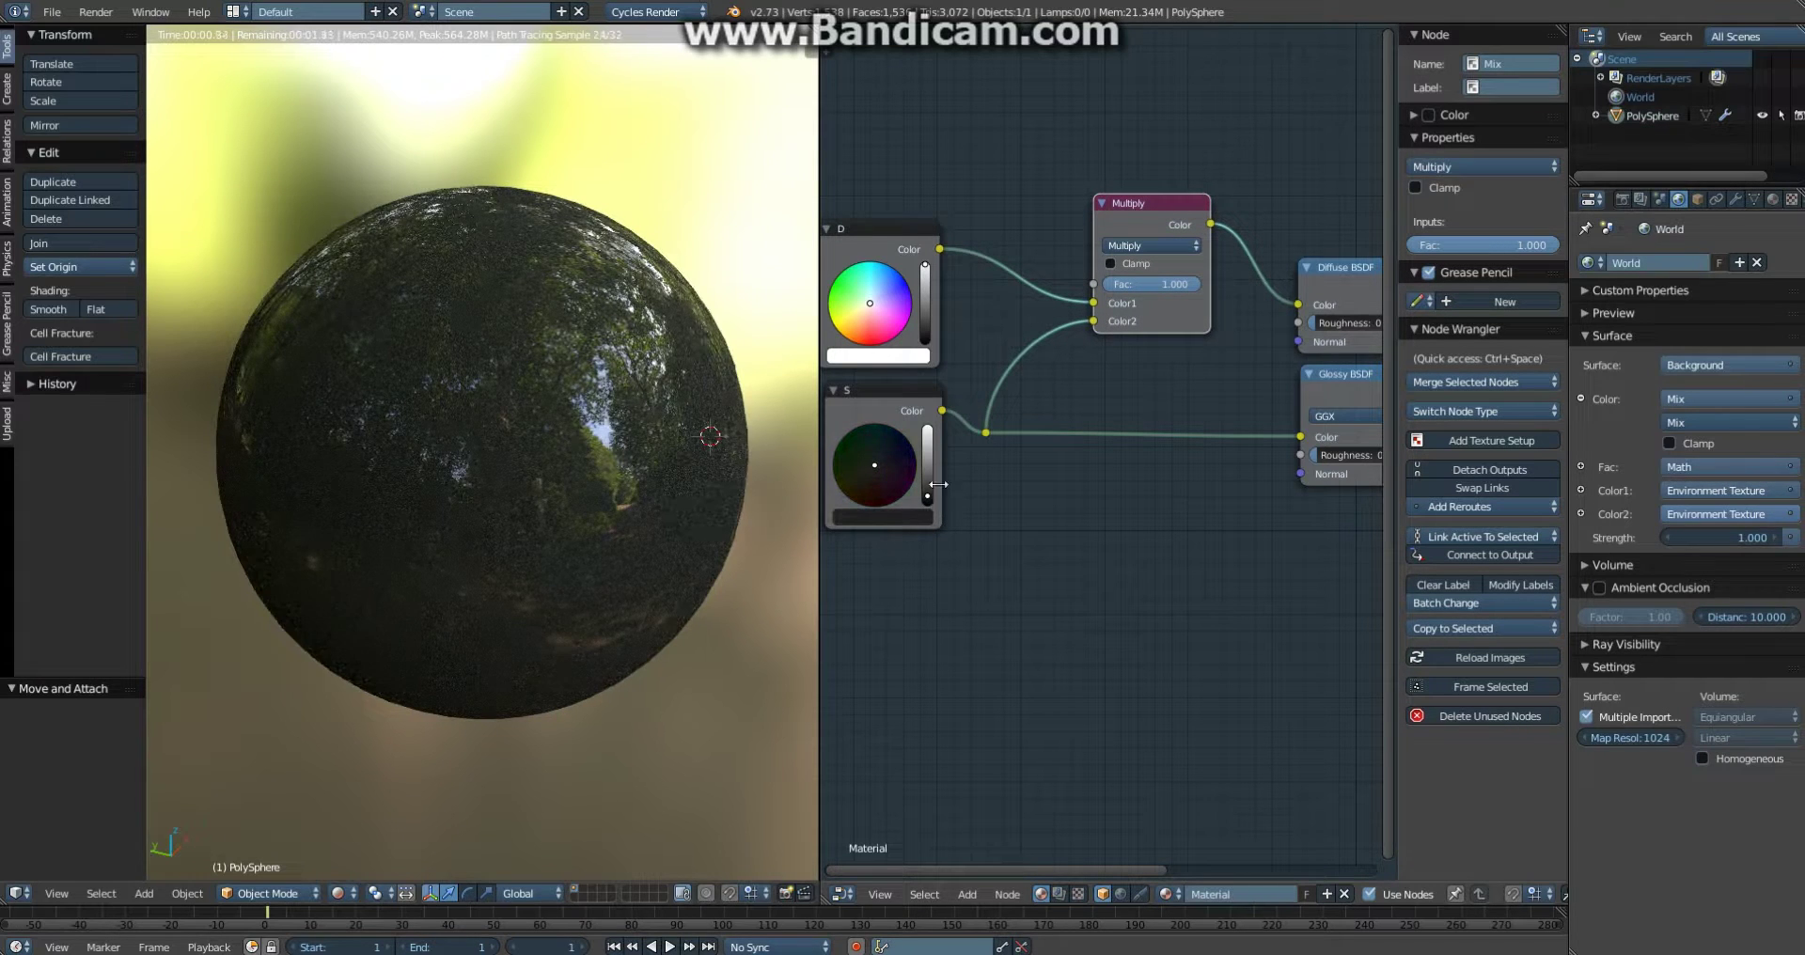
pyautogui.moveTo(1094, 321); pyautogui.dragTo(1092, 320)
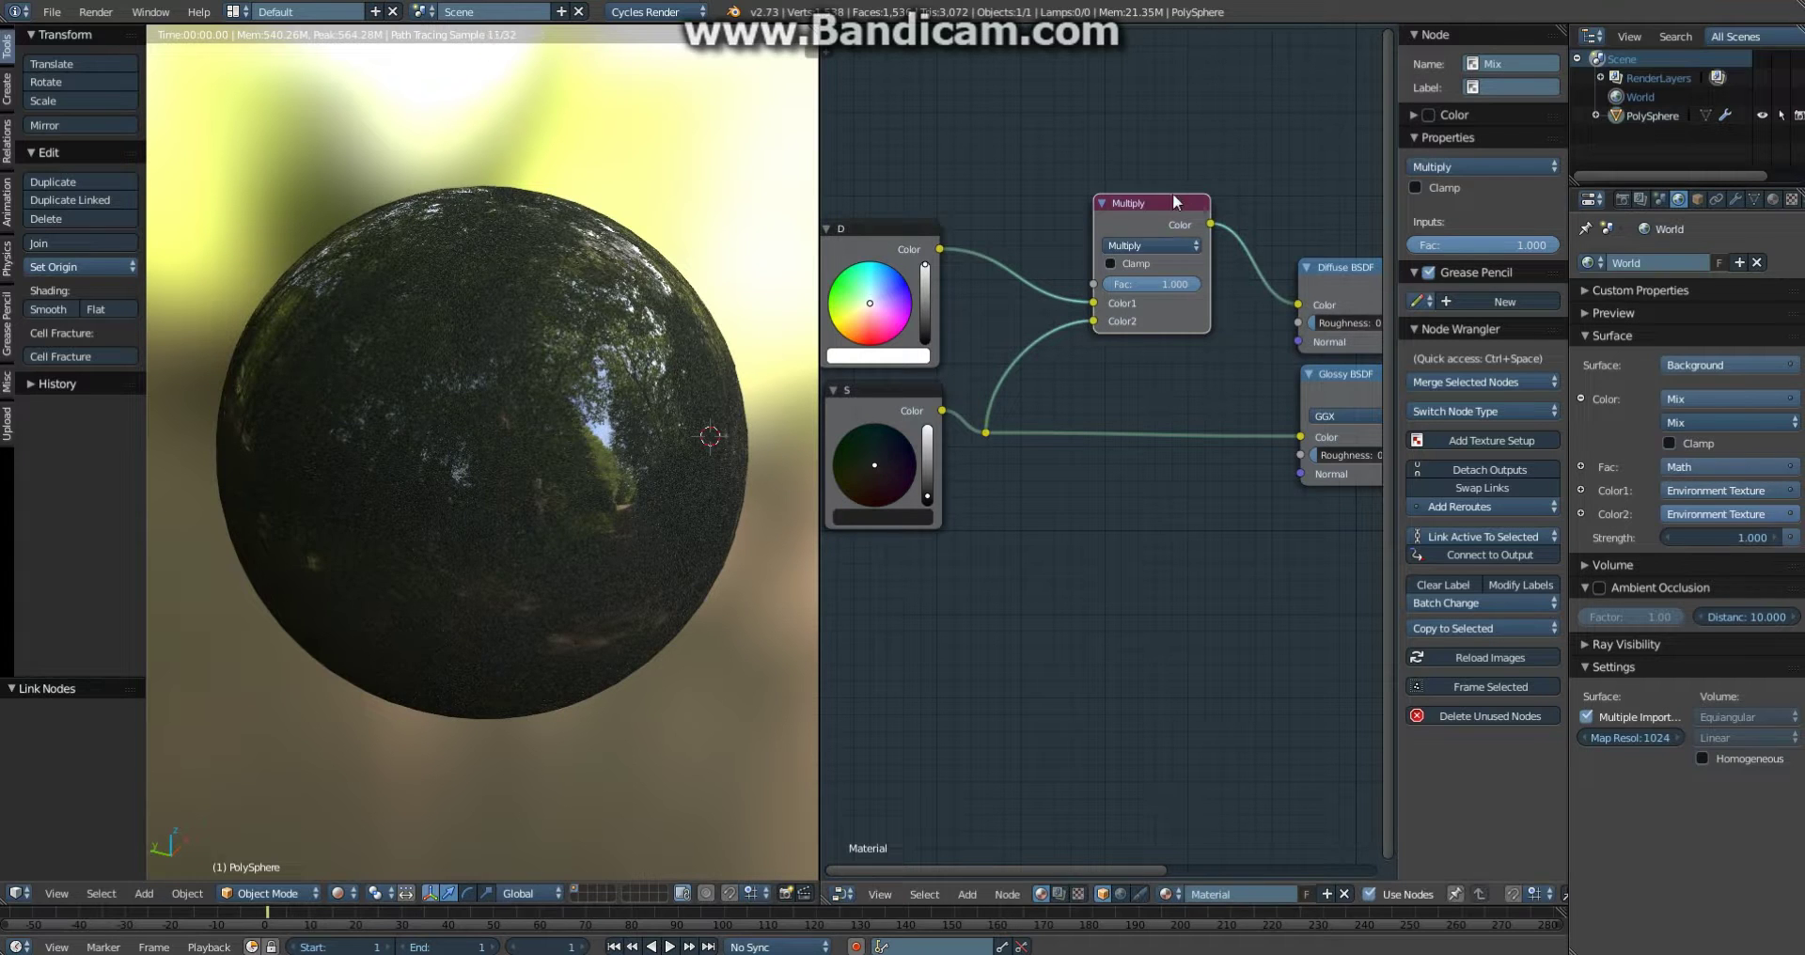
pyautogui.moveTo(1160, 199); pyautogui.dragTo(1168, 208)
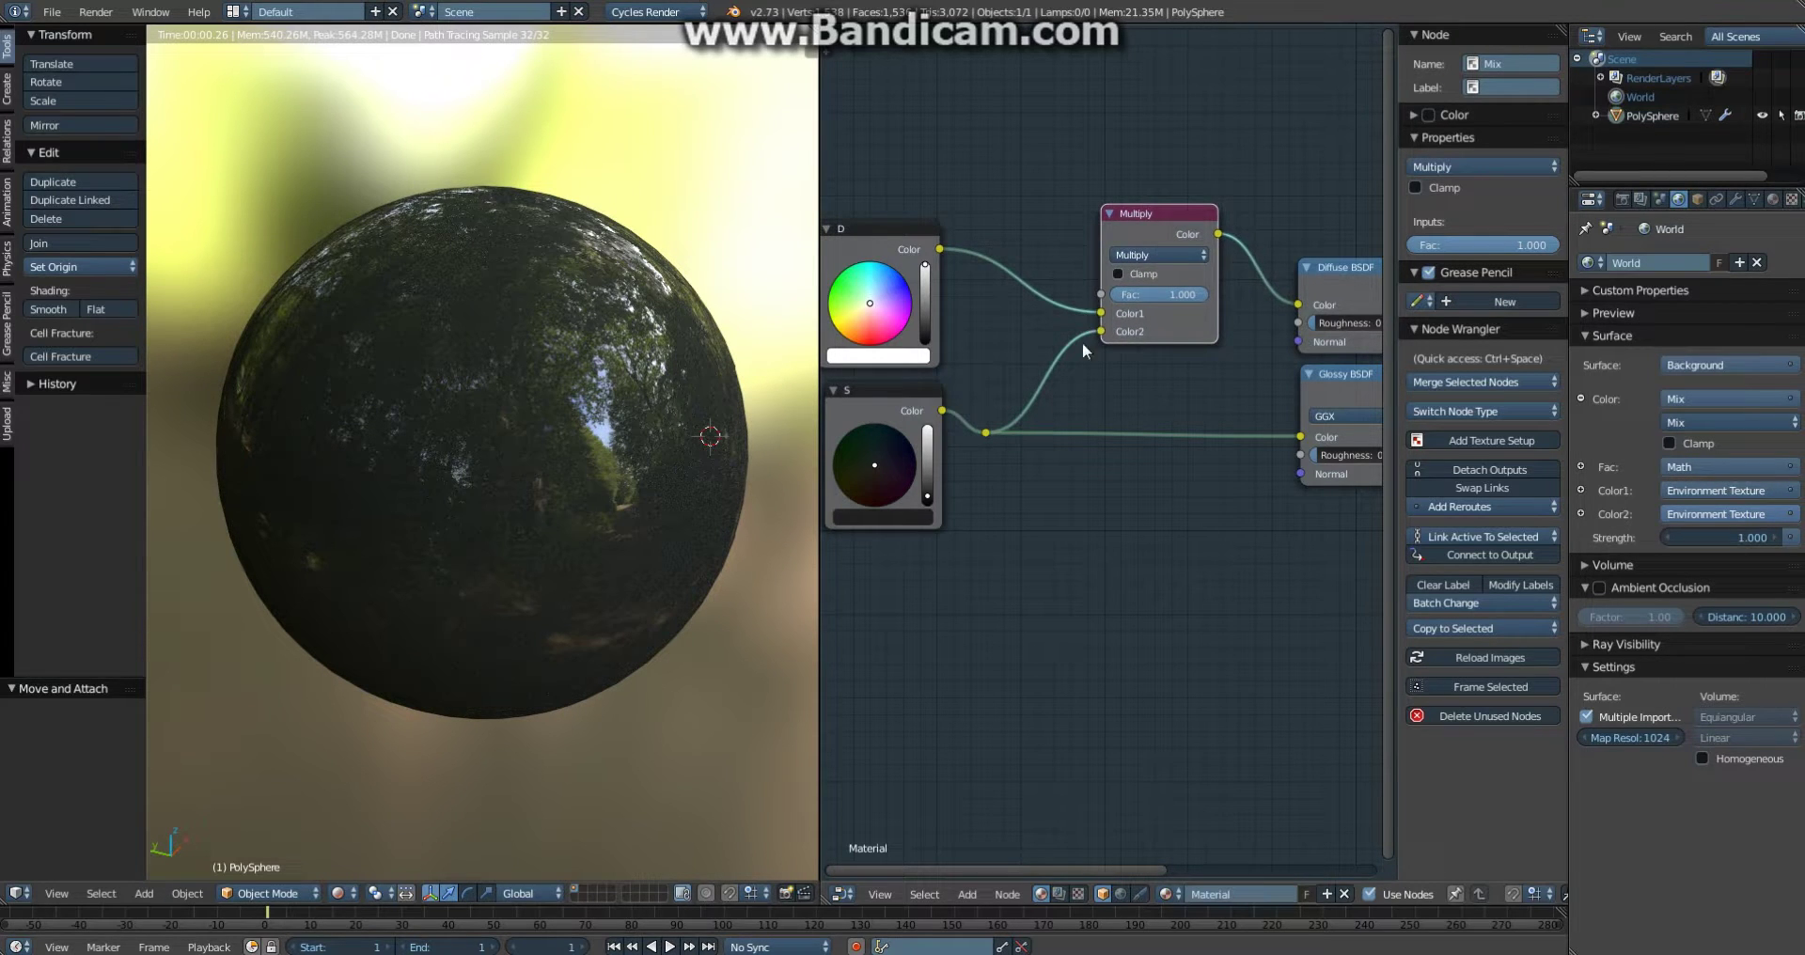
# Add an Invert node on the link from the S reroute to the Multiply node's Color2 input and collapse it
pyautogui.press('a')
pyautogui.hotkey('shift', 'a')
pyautogui.moveTo(1048, 367)
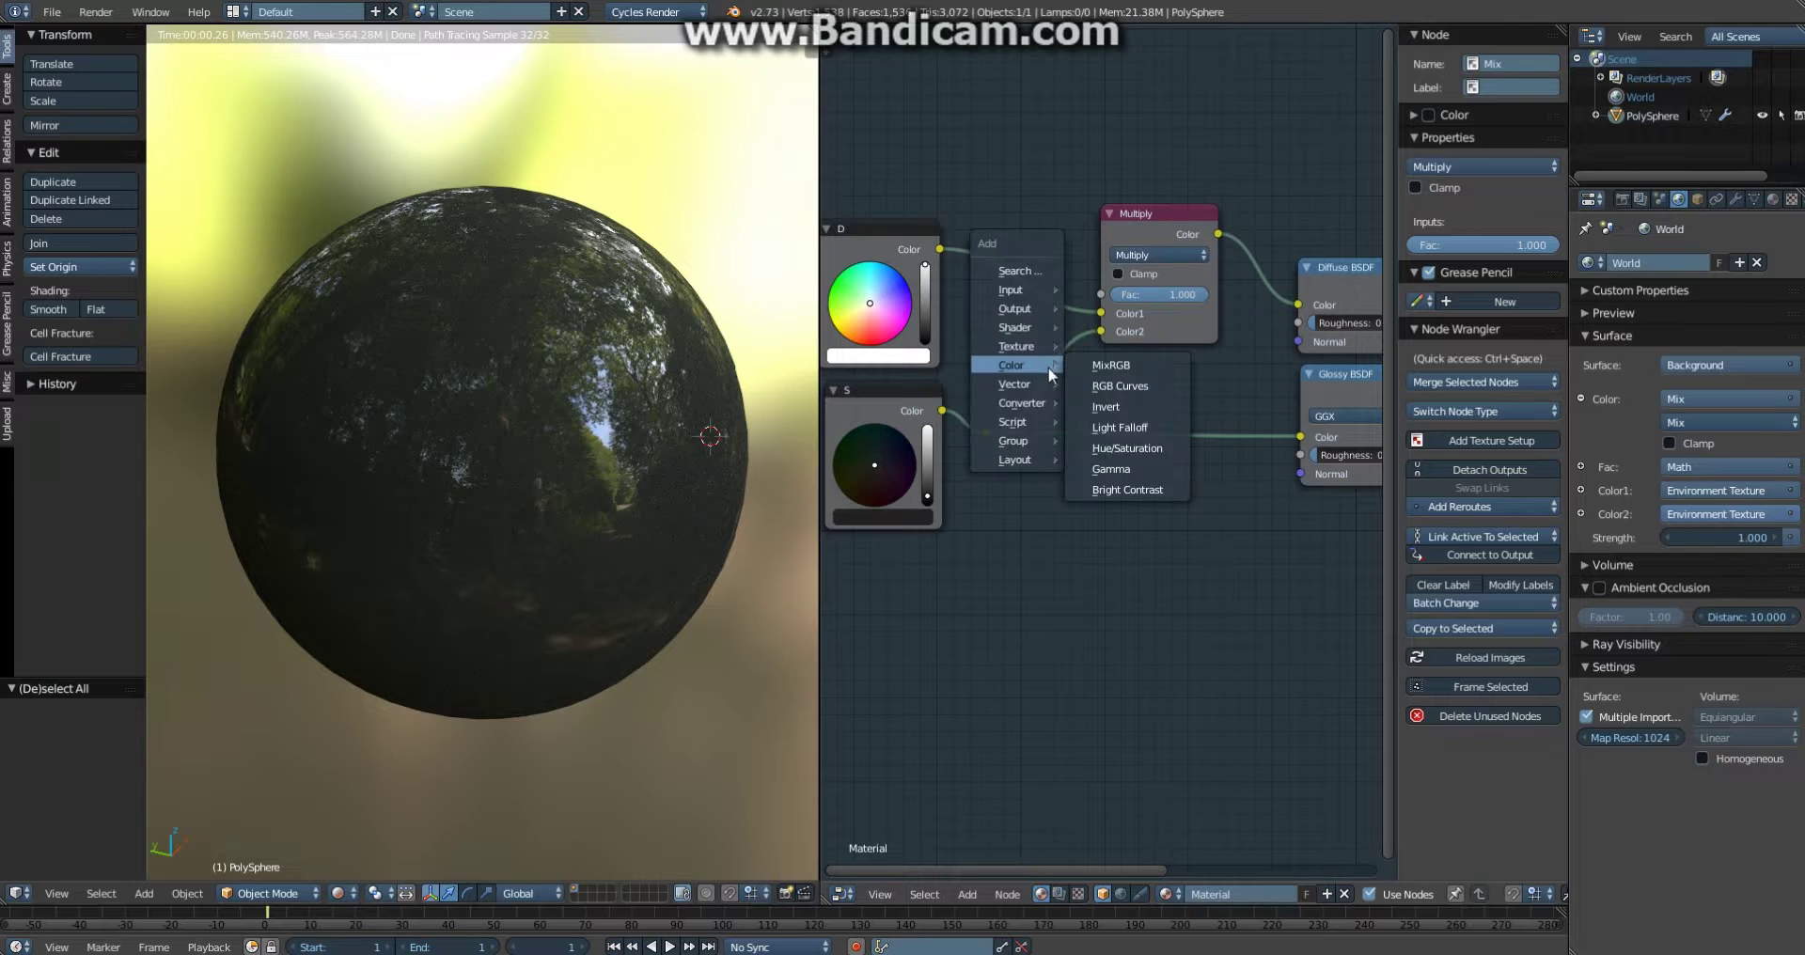
pyautogui.click(1108, 405)
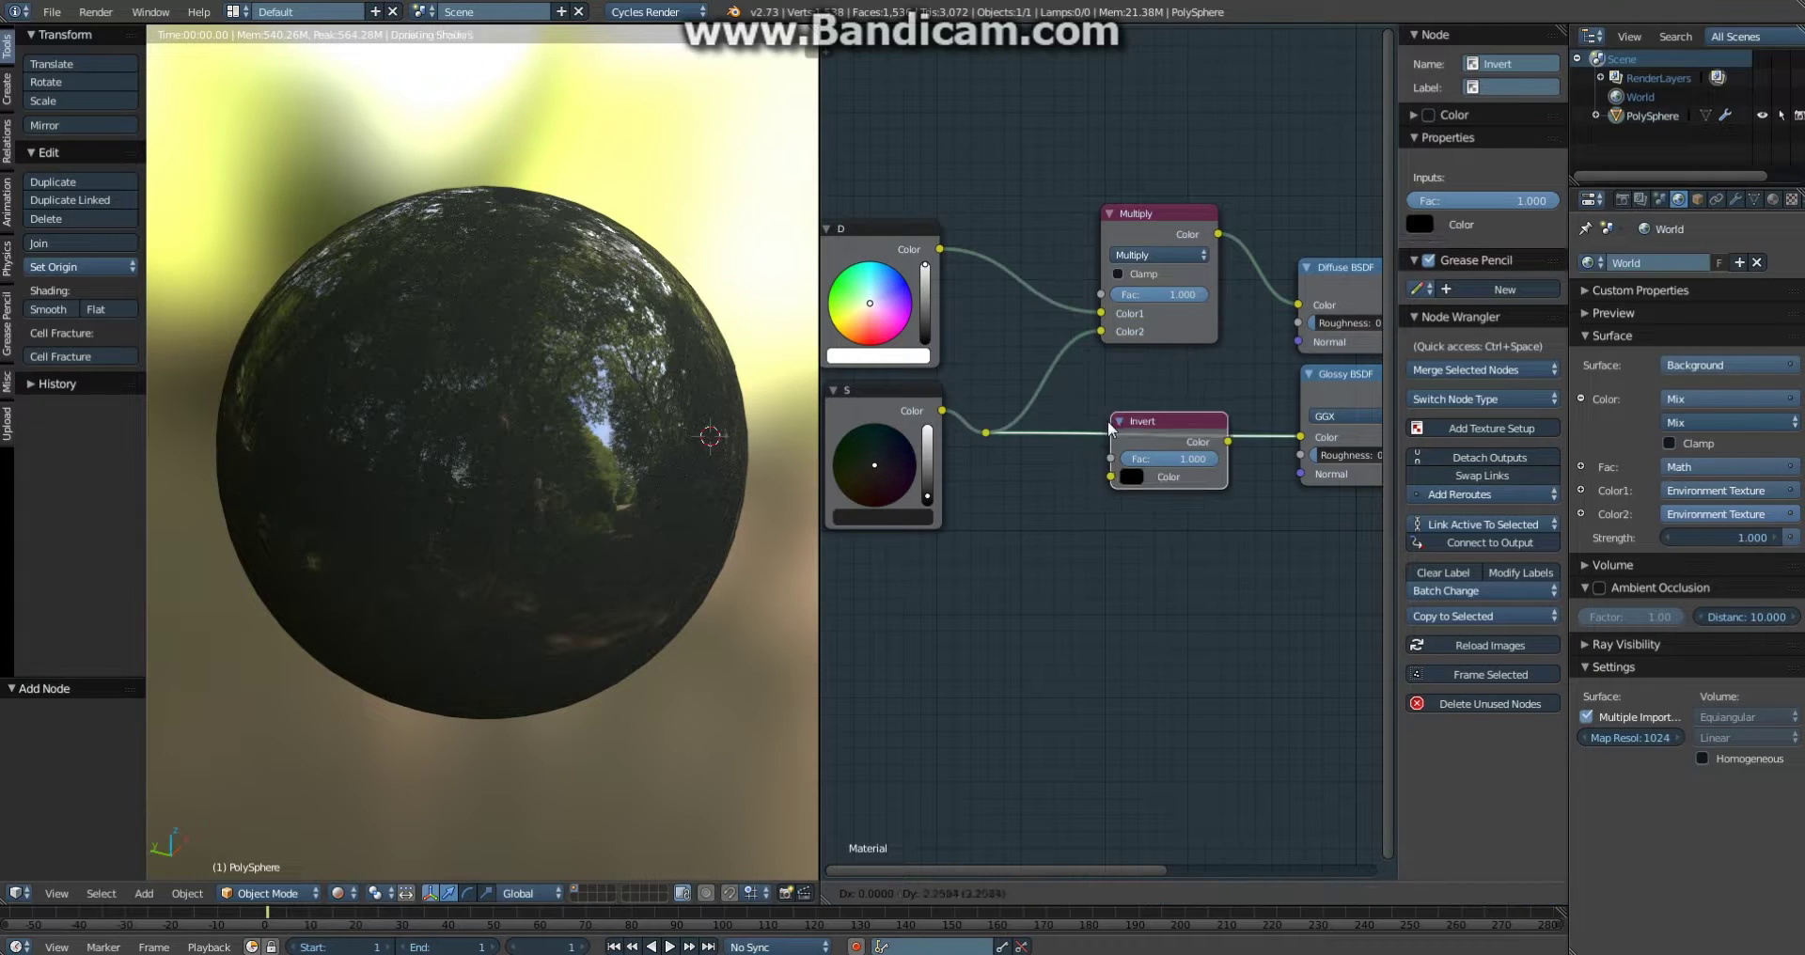
pyautogui.click(1015, 348)
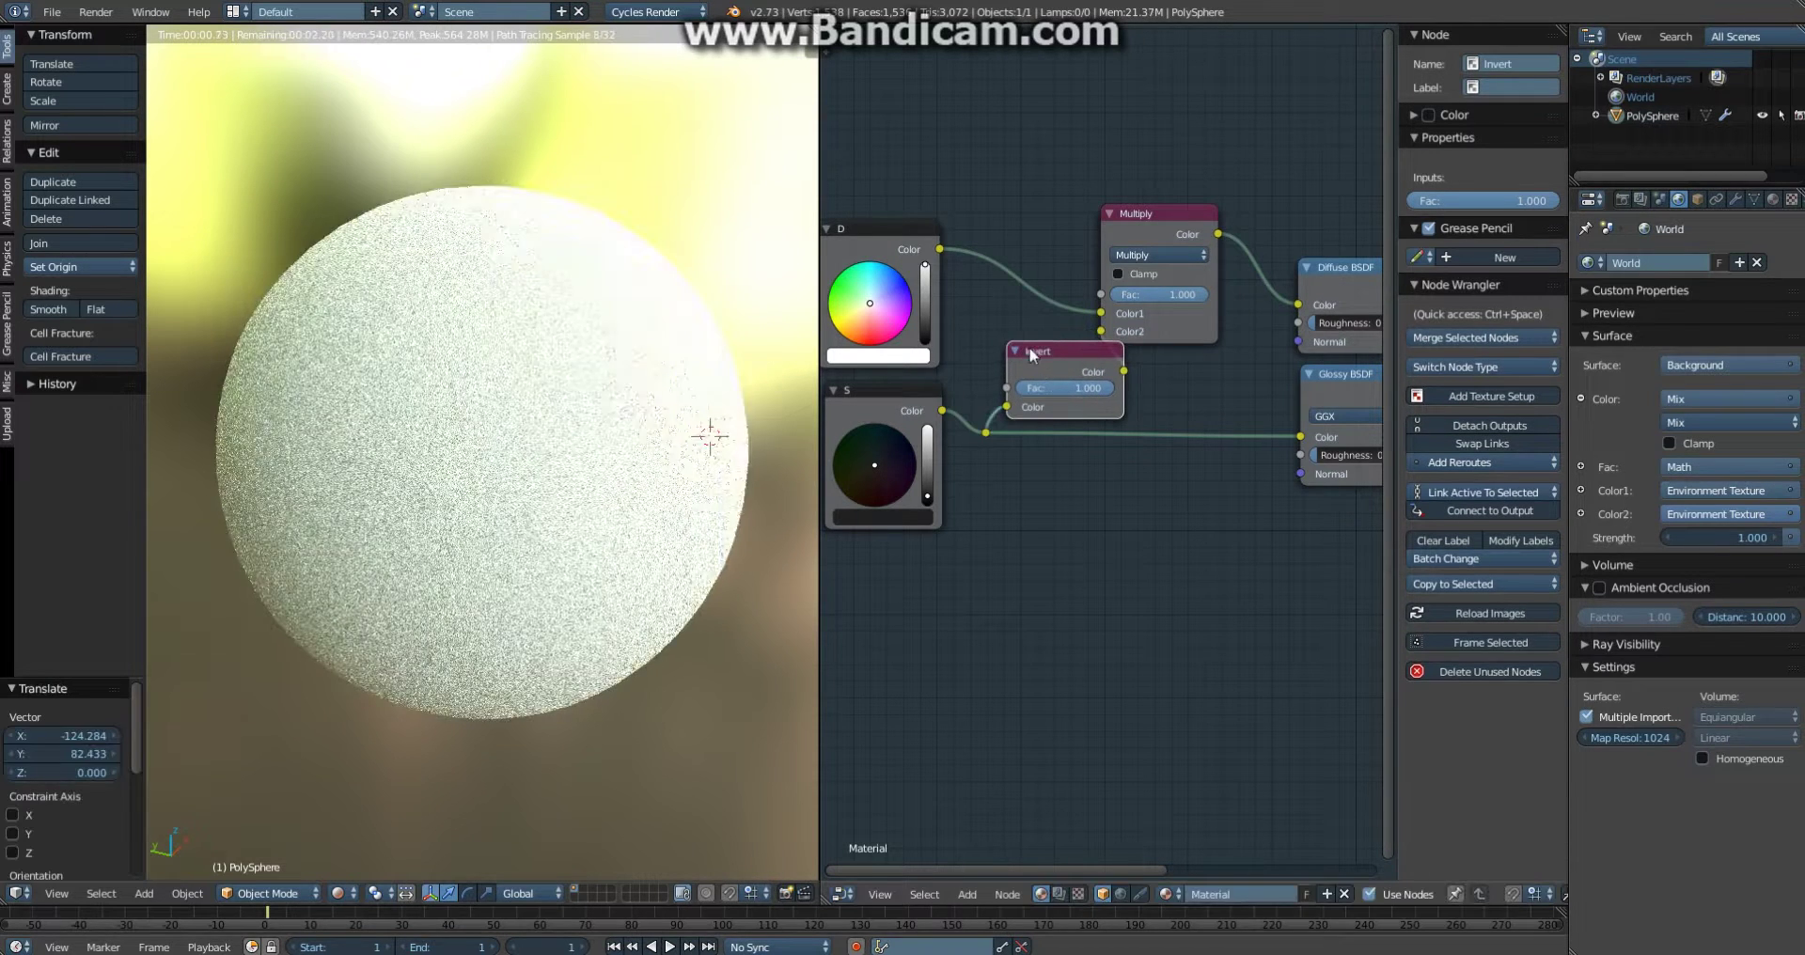
pyautogui.press('h')
pyautogui.moveTo(1025, 352); pyautogui.dragTo(1030, 374)
# Preview the S node's output through the emission viewer, set its colour to pure black, and nudge the node
pyautogui.keyDown('ctrl'); pyautogui.keyDown('shift'); pyautogui.click(911, 414); pyautogui.keyUp('shift'); pyautogui.keyUp('ctrl')
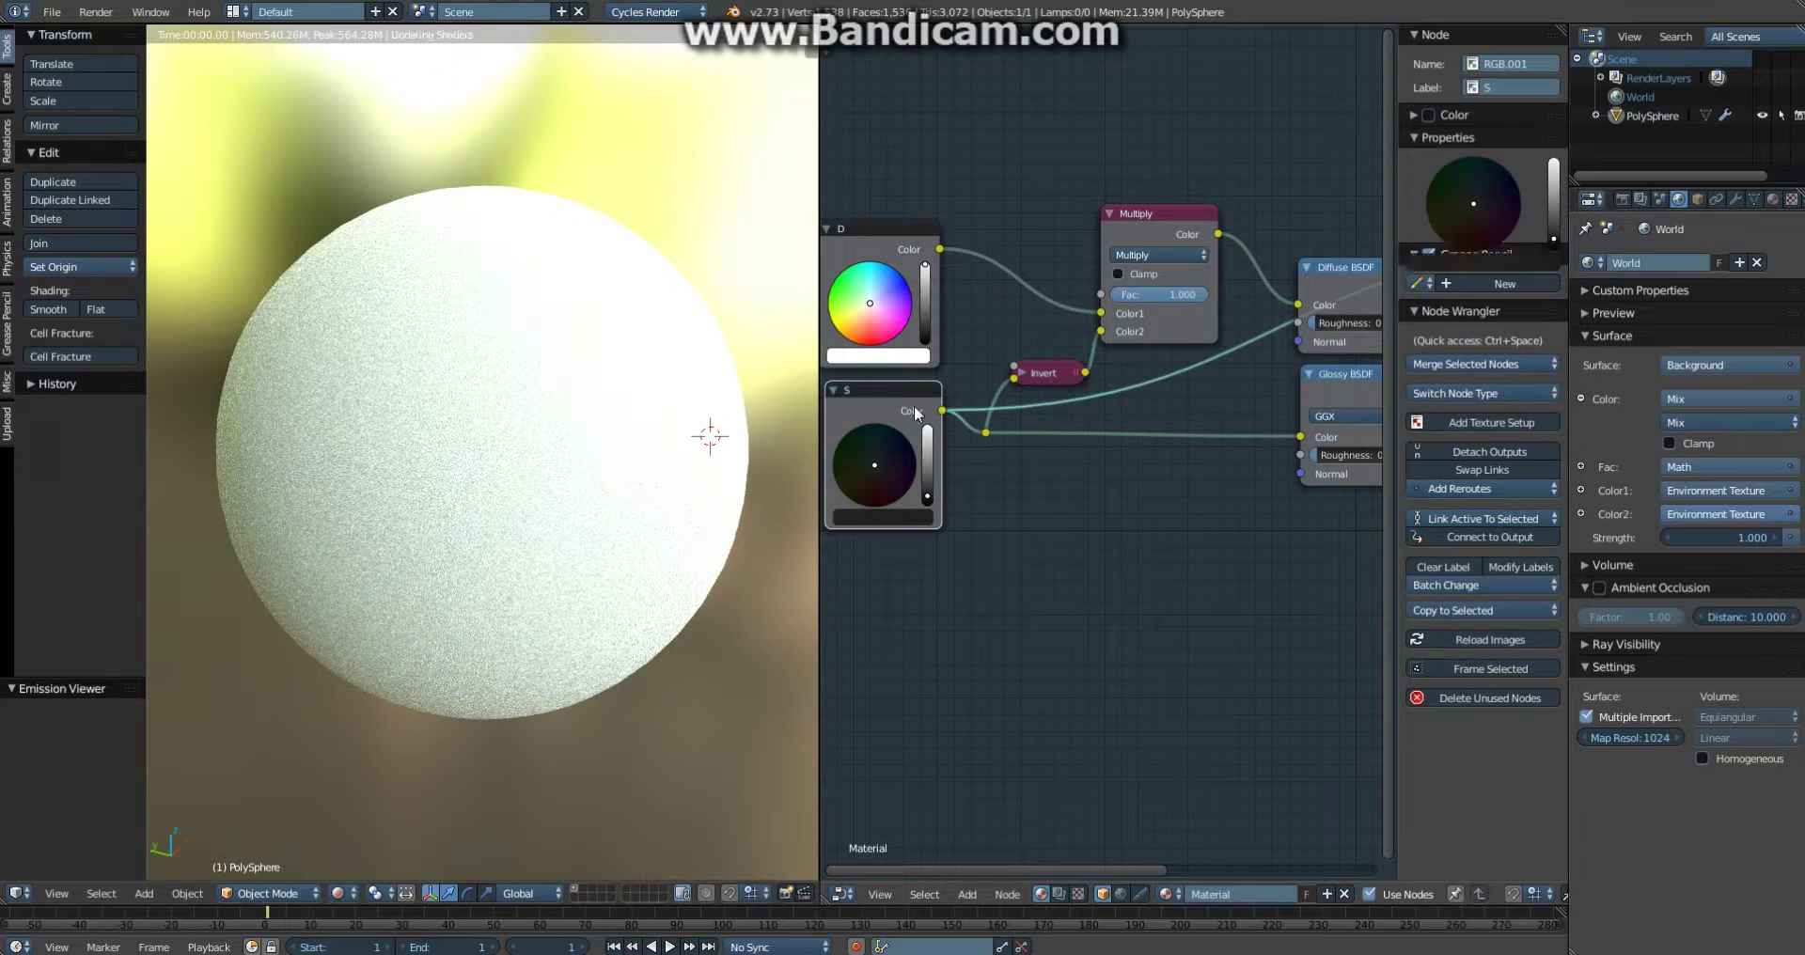
pyautogui.moveTo(928, 498); pyautogui.dragTo(927, 508)
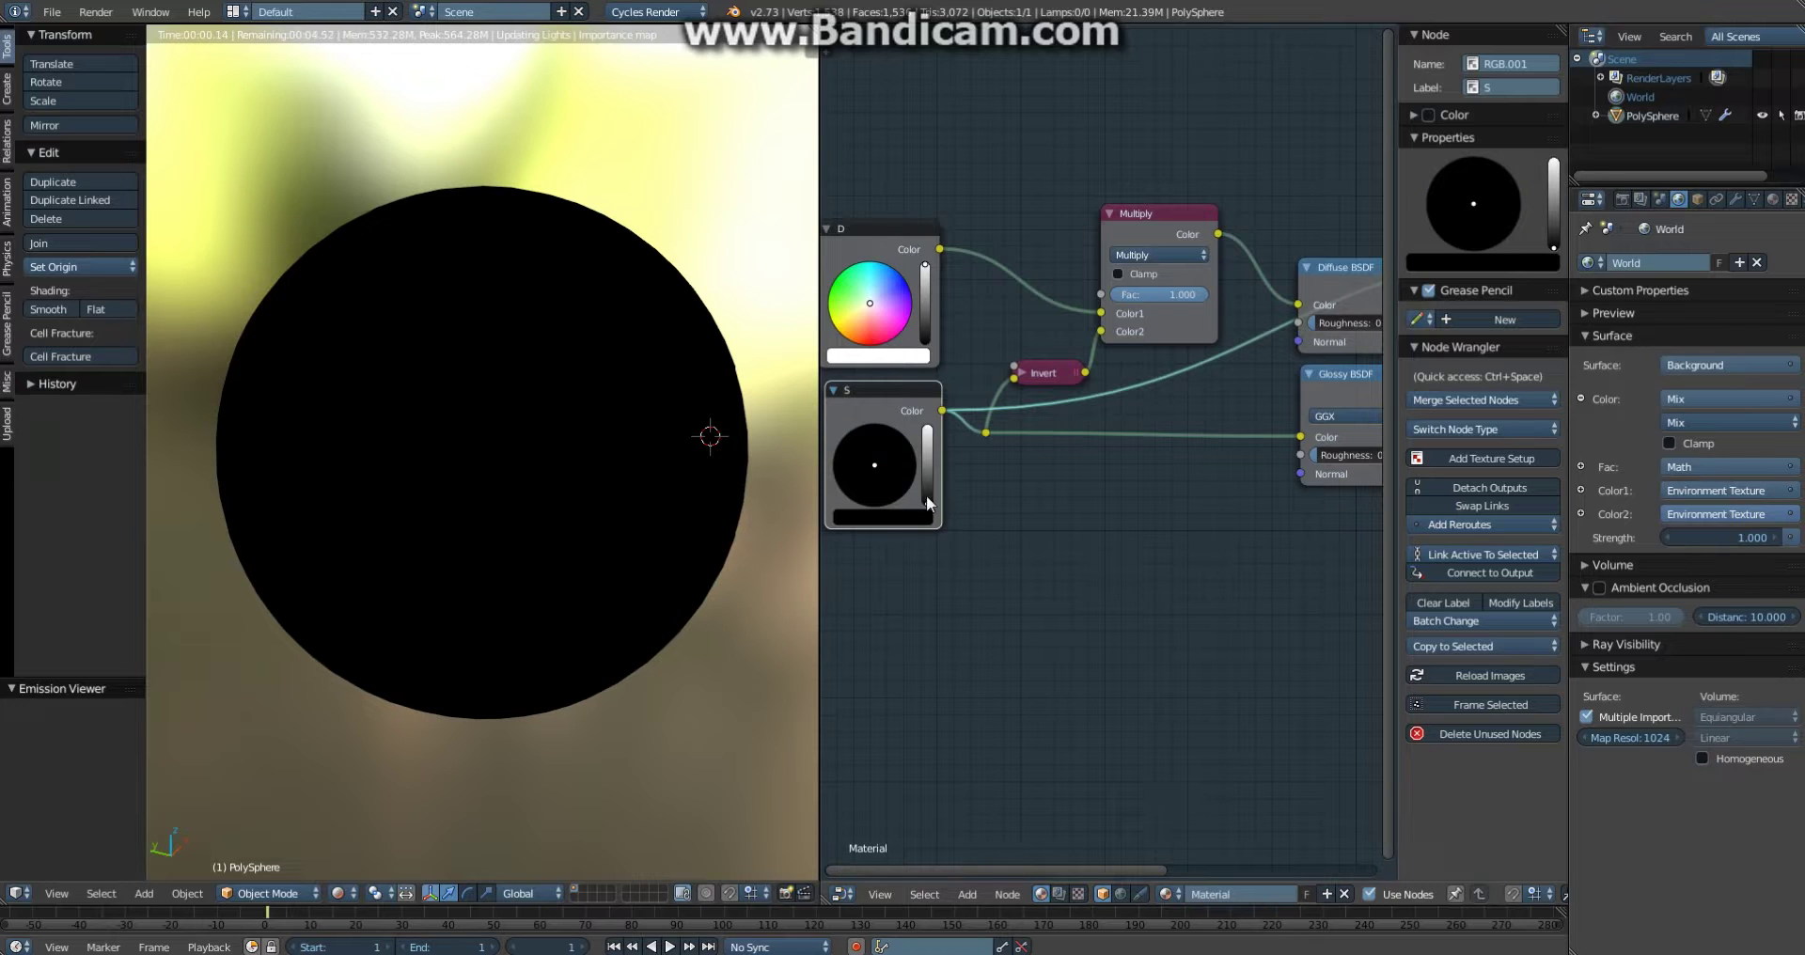
pyautogui.press('g')
pyautogui.click(905, 381)
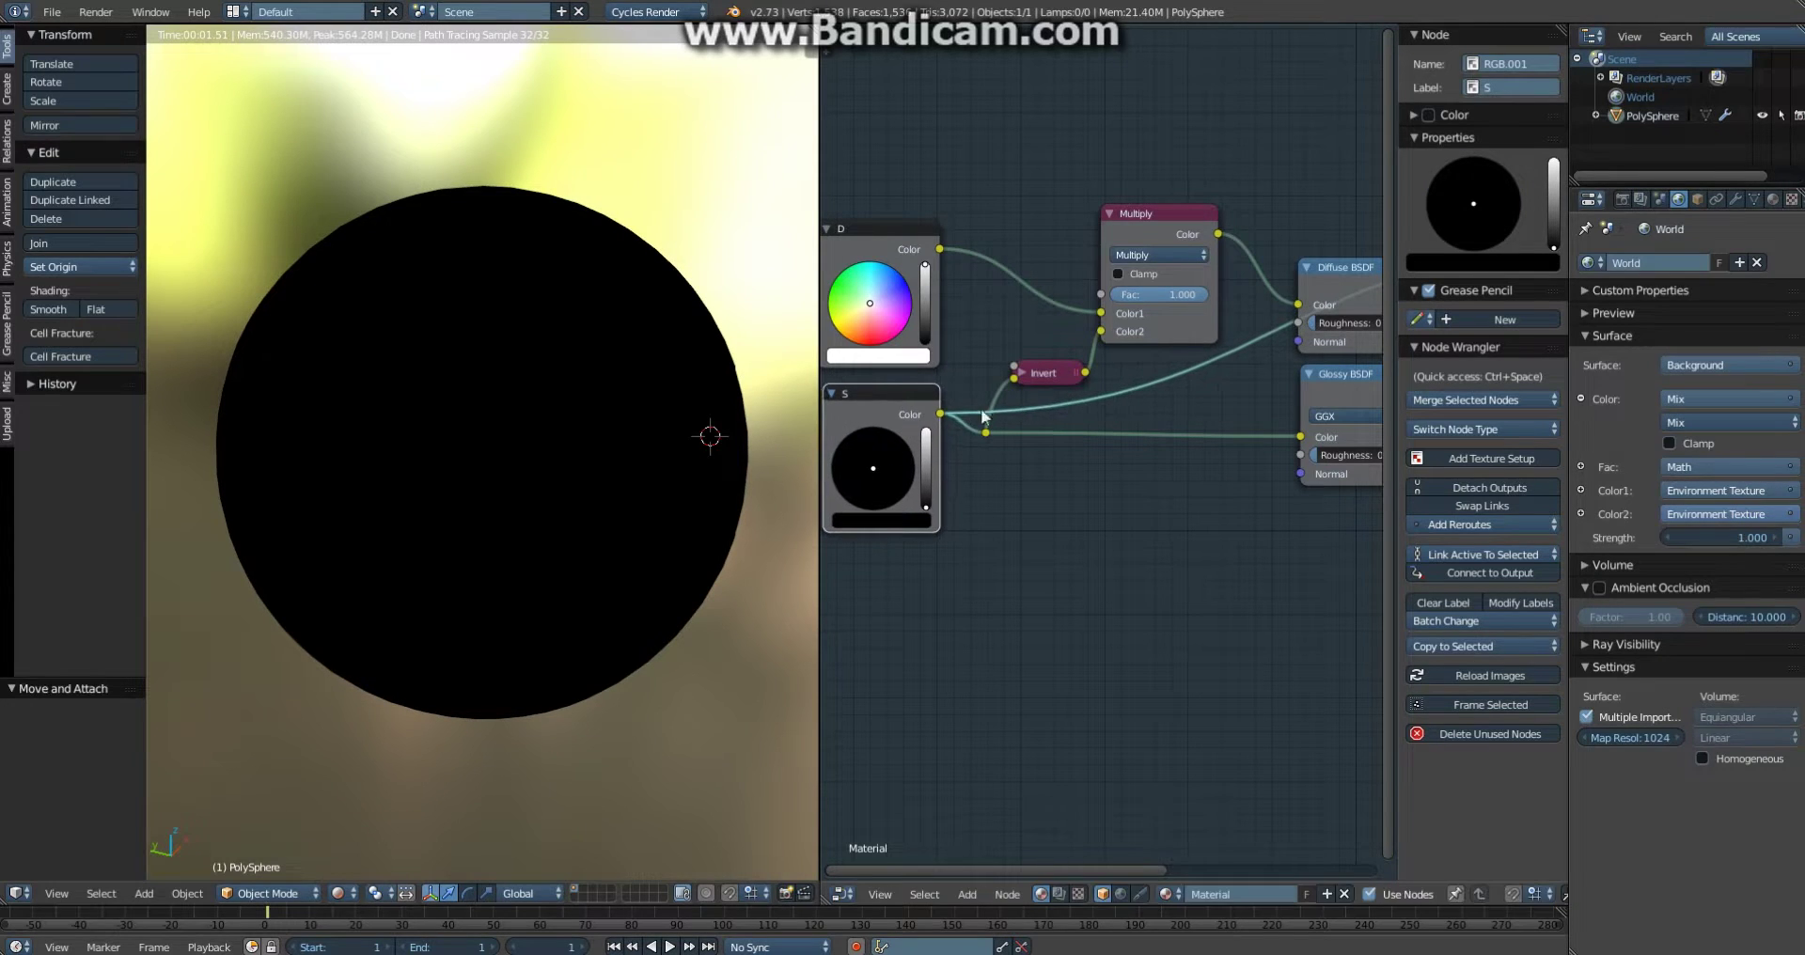
# Preview the Invert node's output on the sphere and move the node slightly closer to the S node
pyautogui.keyDown('ctrl'); pyautogui.keyDown('shift'); pyautogui.click(1046, 370); pyautogui.keyUp('shift'); pyautogui.keyUp('ctrl')
pyautogui.moveTo(1046, 370); pyautogui.dragTo(1030, 385)
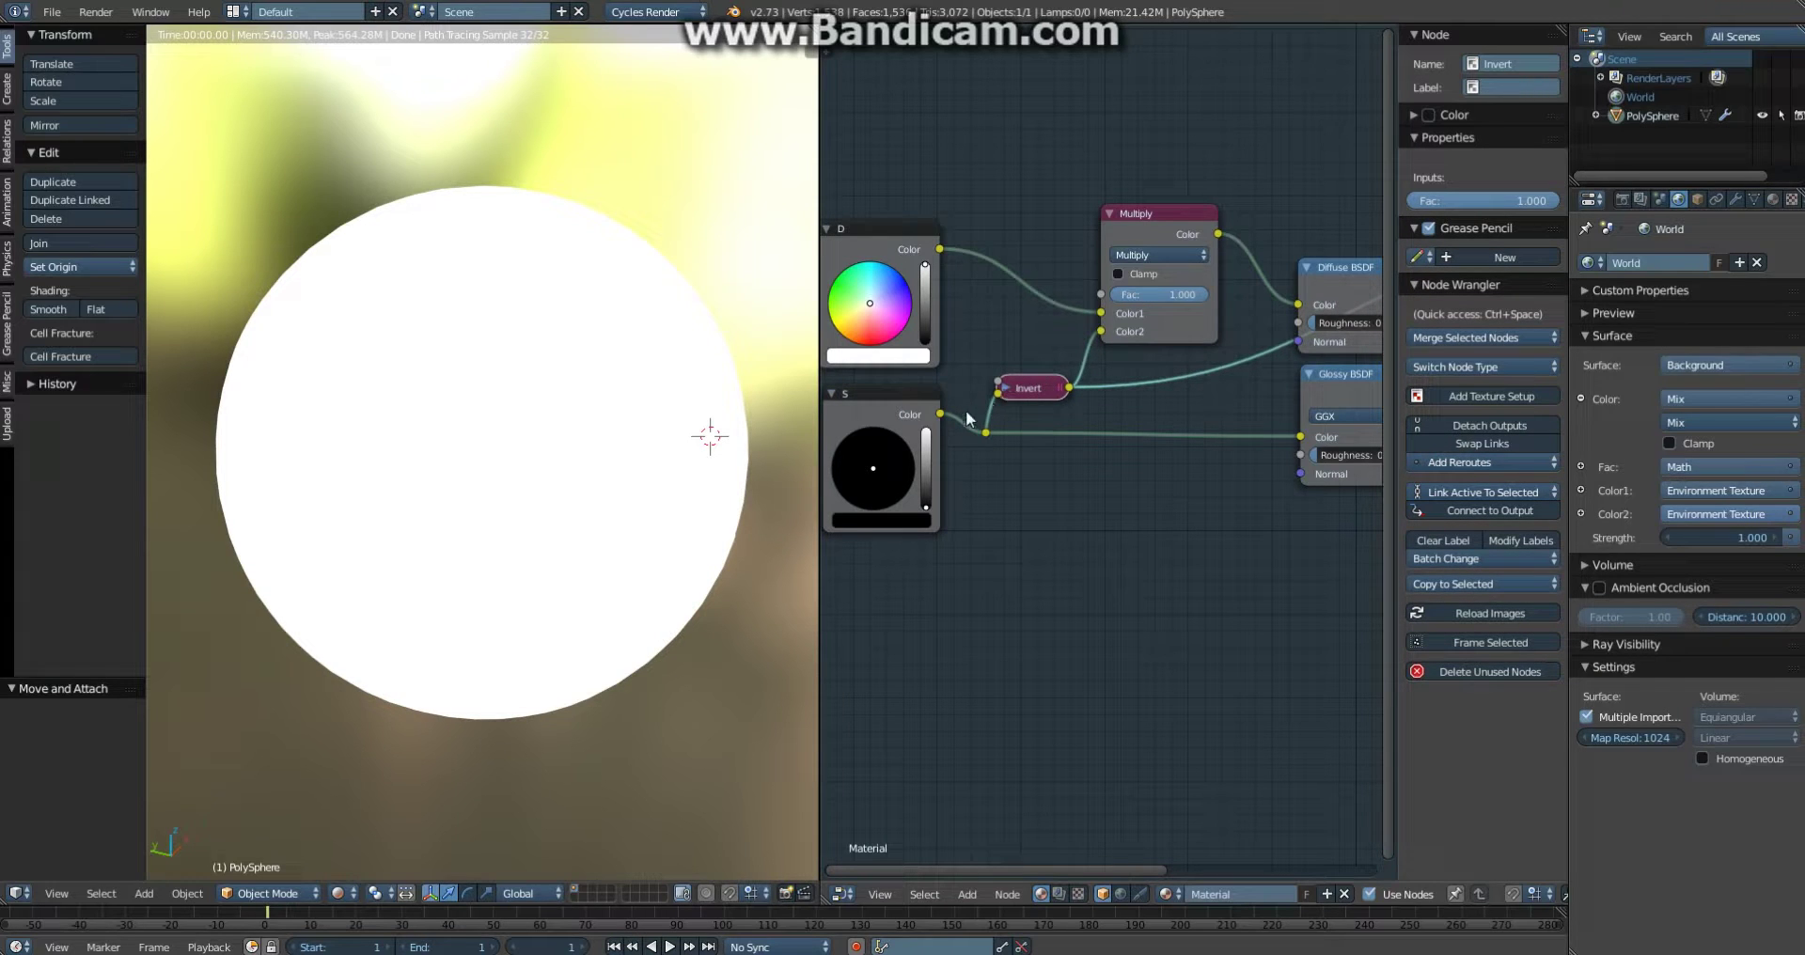
pyautogui.moveTo(1061, 376); pyautogui.dragTo(1092, 422, button='middle')
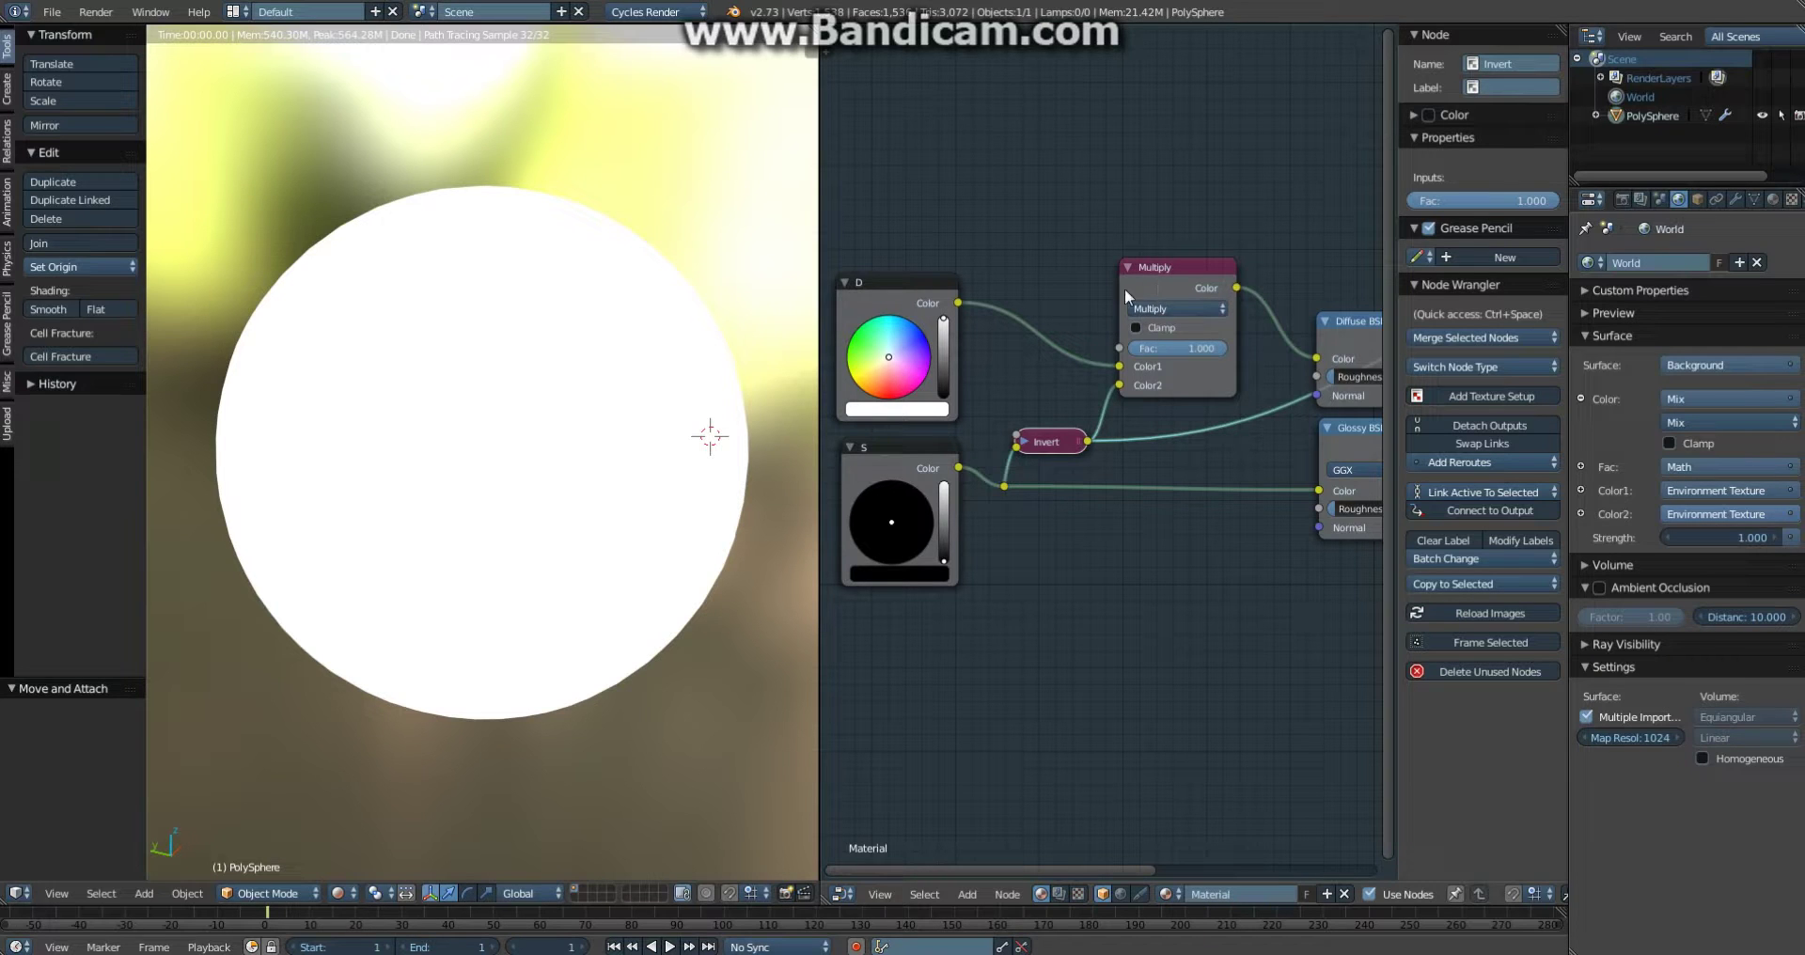
# Collapse the Multiply node and place it just beside the Invert node
pyautogui.moveTo(1124, 288); pyautogui.dragTo(1091, 285, button='middle')
pyautogui.moveTo(1110, 285); pyautogui.dragTo(1134, 251)
pyautogui.moveTo(1087, 337)
pyautogui.mouseDown()
pyautogui.moveTo(1053, 347)
pyautogui.moveTo(1086, 335)
pyautogui.moveTo(1087, 354)
pyautogui.mouseUp()
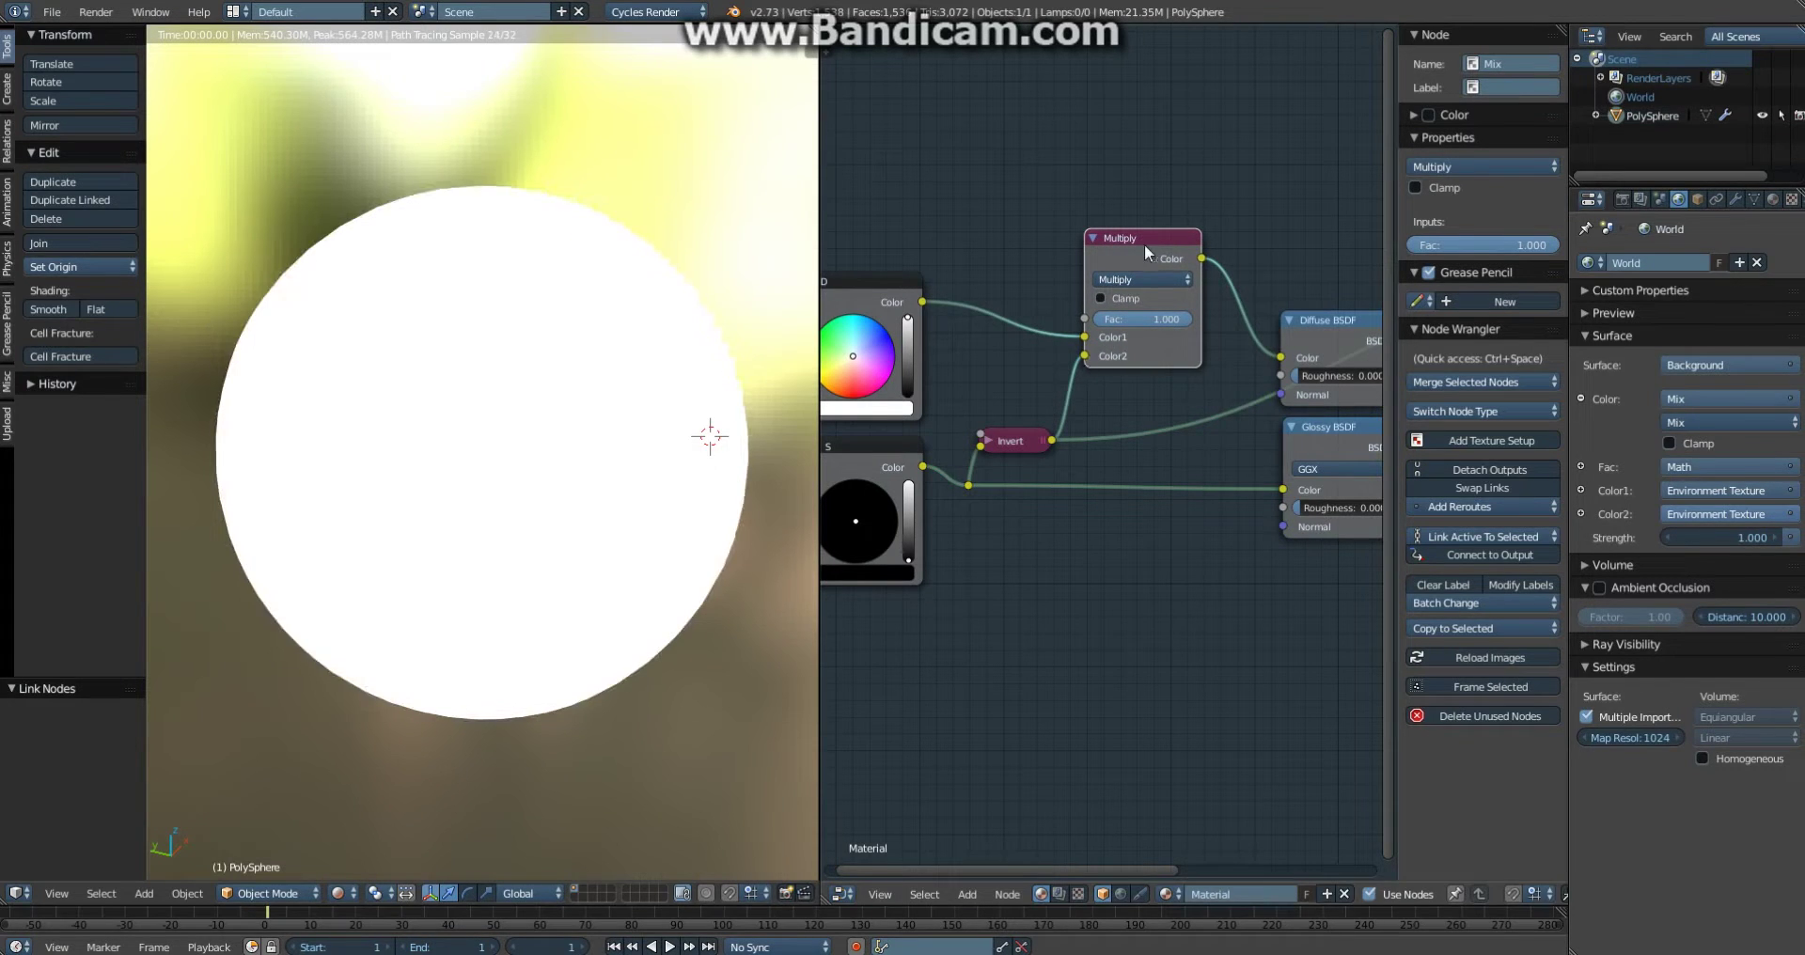
pyautogui.moveTo(1143, 245); pyautogui.dragTo(1114, 407)
pyautogui.click(1105, 260)
# Move the collapsed Invert and Multiply nodes together up and closer to the Diffuse BSDF
pyautogui.press('b')
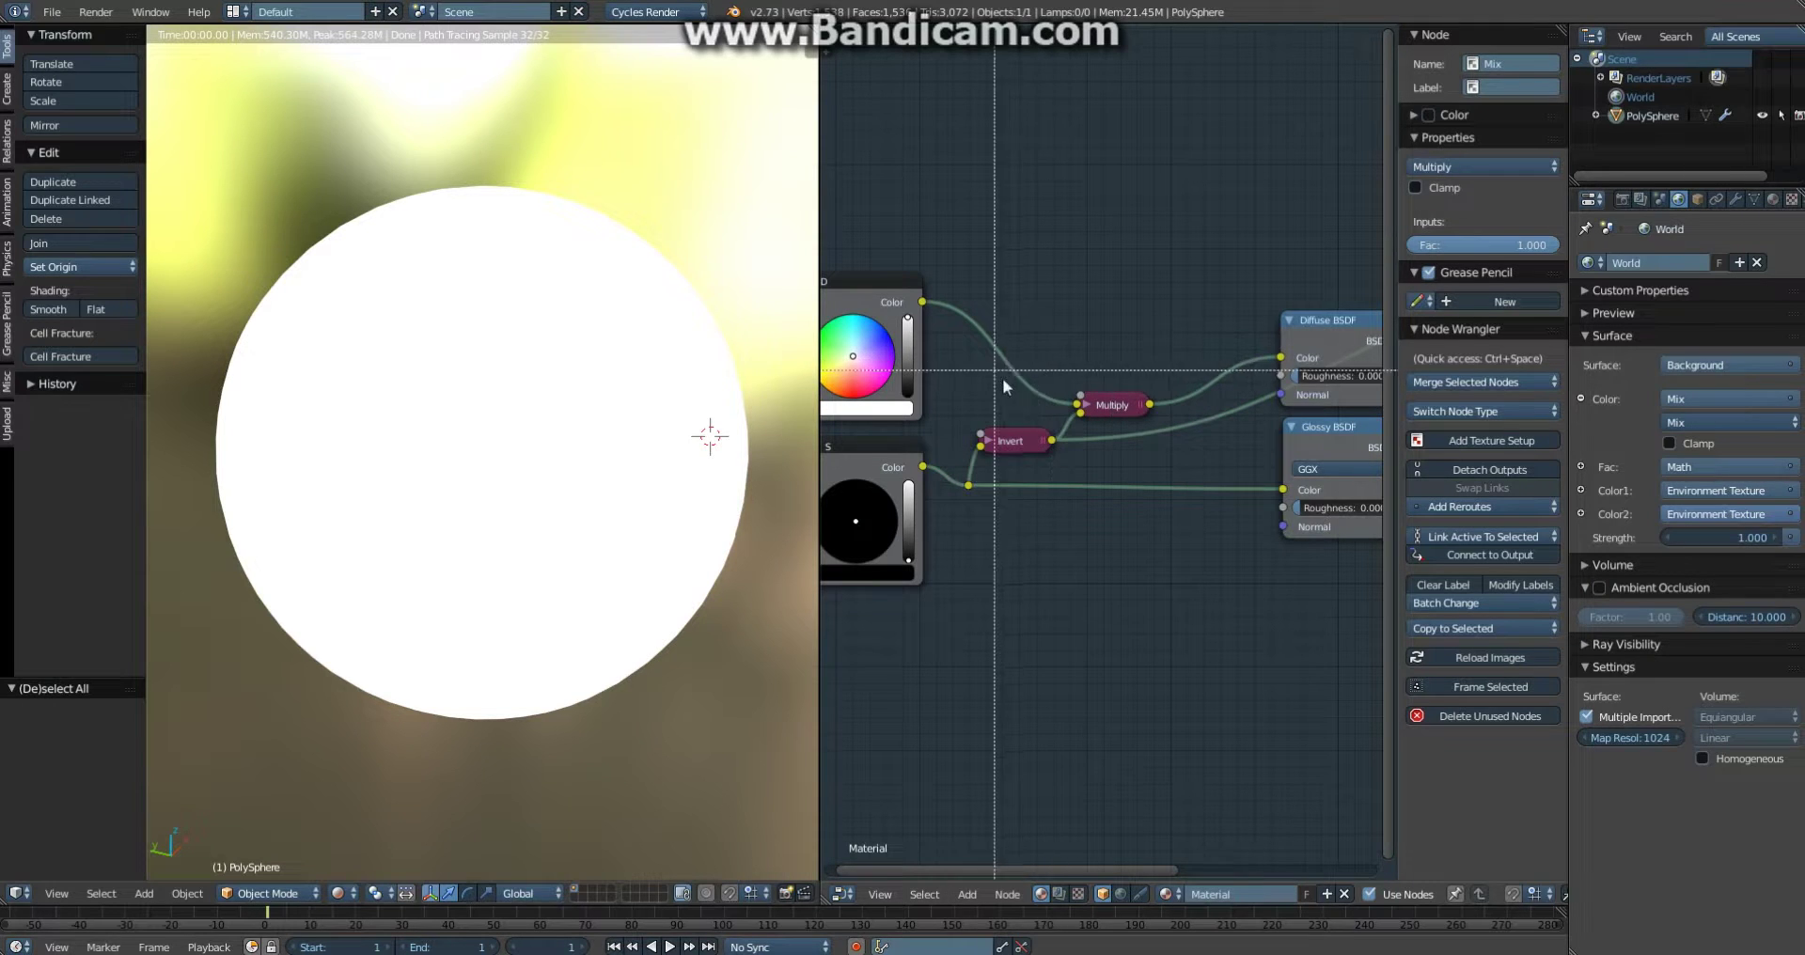
pyautogui.moveTo(996, 378); pyautogui.dragTo(1114, 464)
pyautogui.press('g')
pyautogui.click(1148, 423)
pyautogui.press('a')
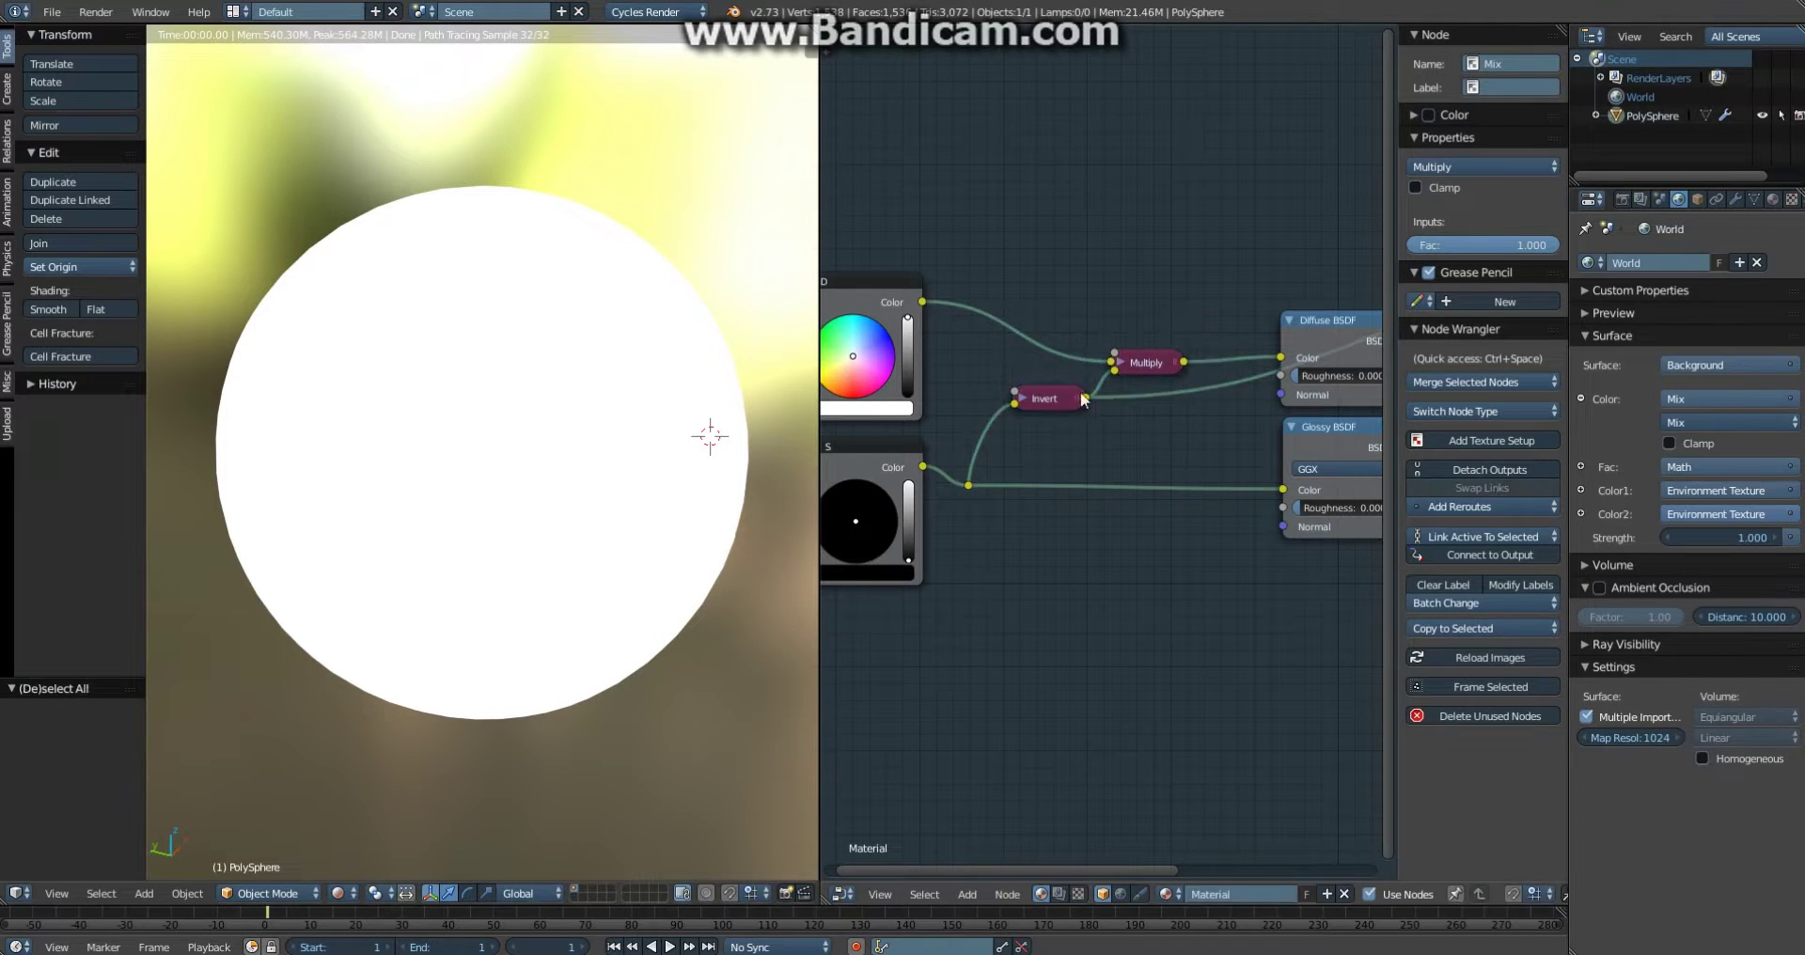
# Delete the reroute point on the S output while keeping its links connected, and adjust the Invert node's position
pyautogui.moveTo(1050, 404); pyautogui.dragTo(1055, 411)
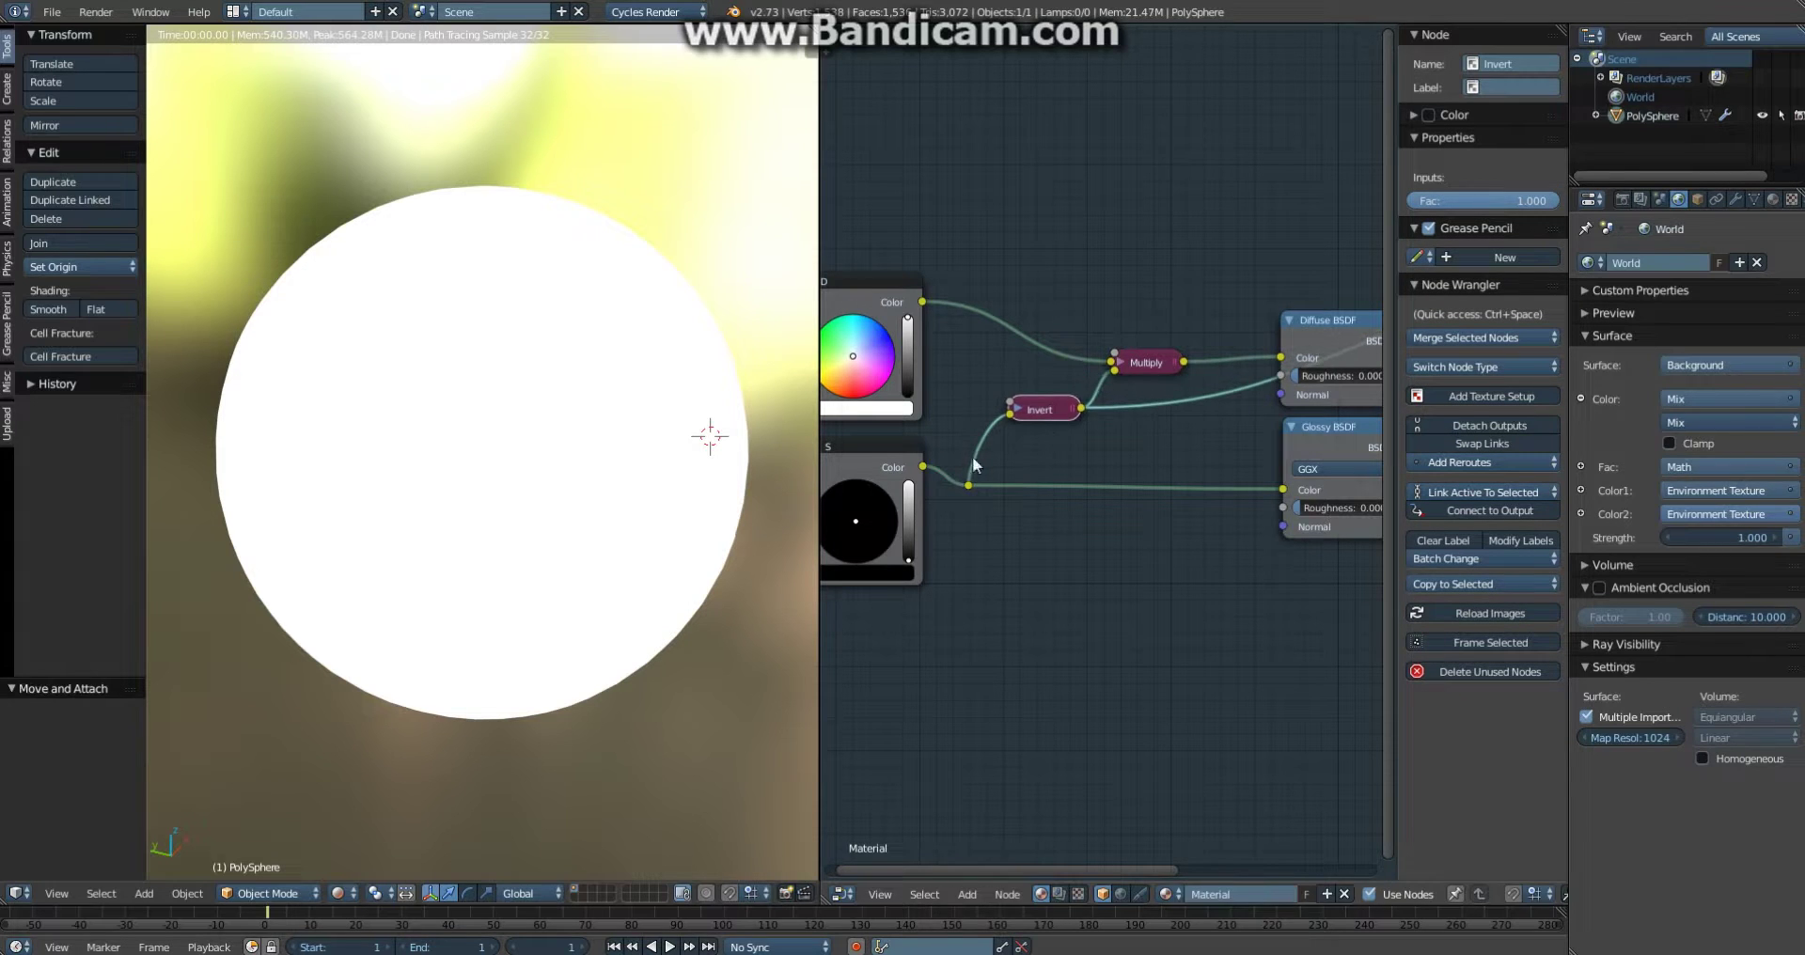
pyautogui.moveTo(981, 462); pyautogui.dragTo(1018, 436, button='middle')
pyautogui.click(1002, 465)
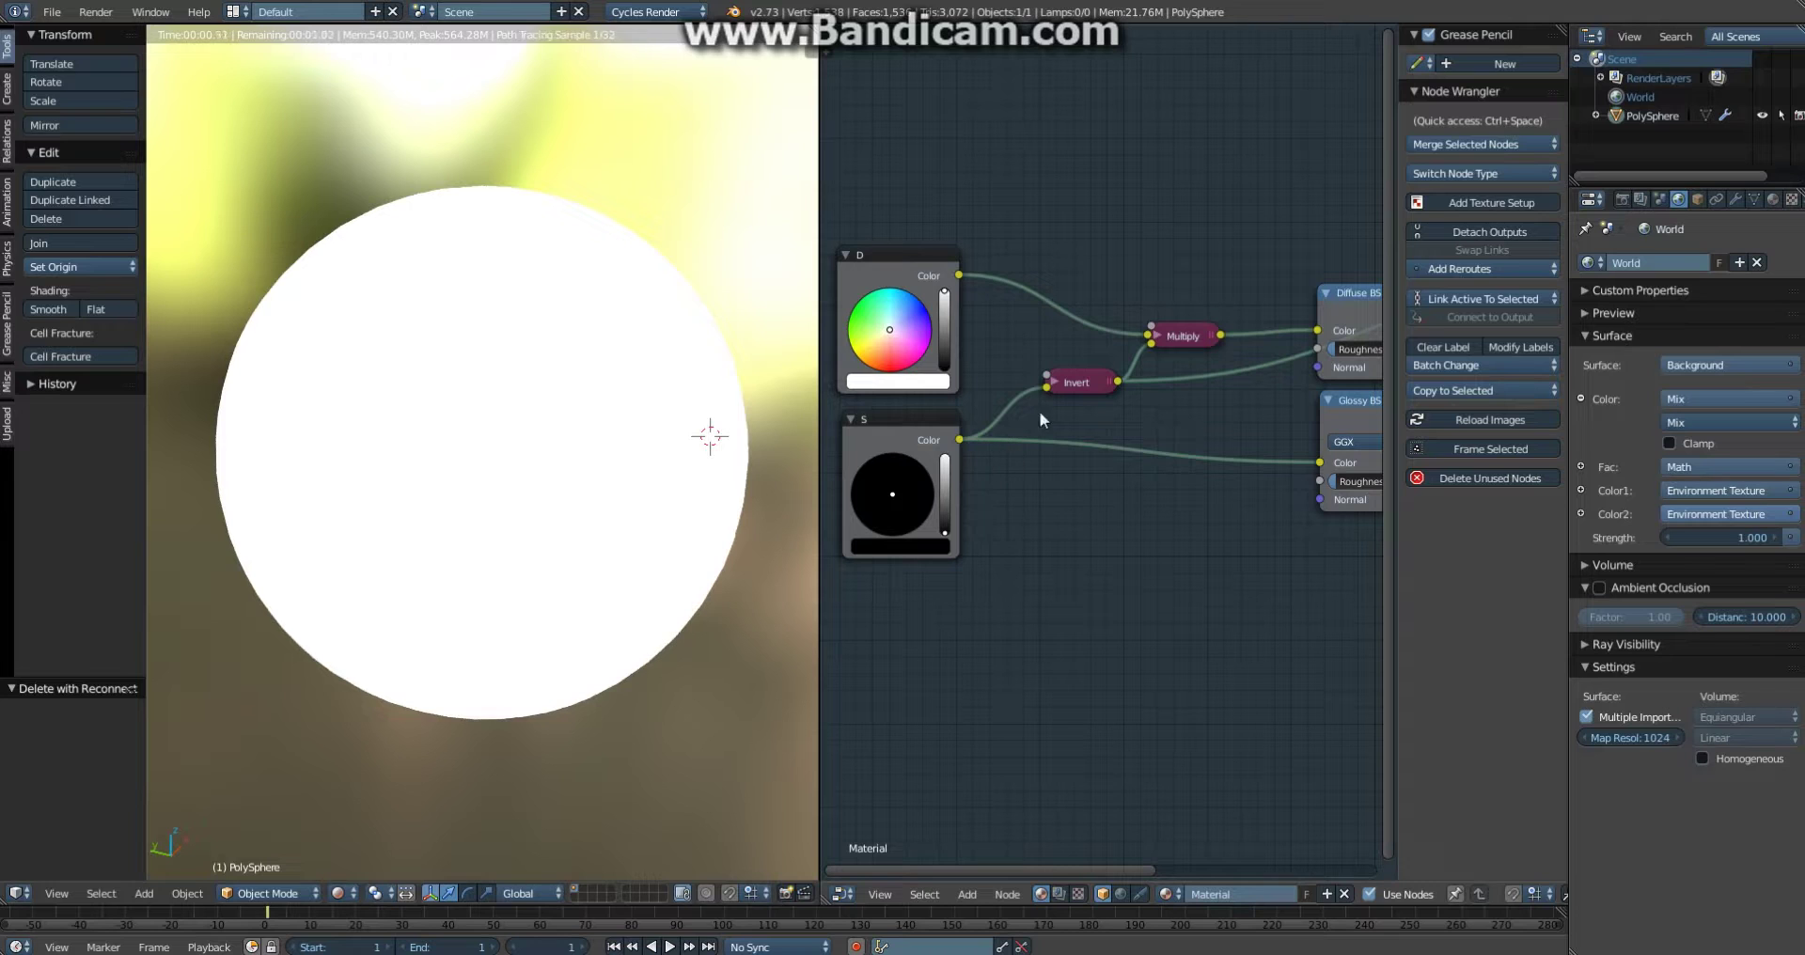
pyautogui.click(1083, 387)
pyautogui.moveTo(1083, 387); pyautogui.dragTo(1086, 376)
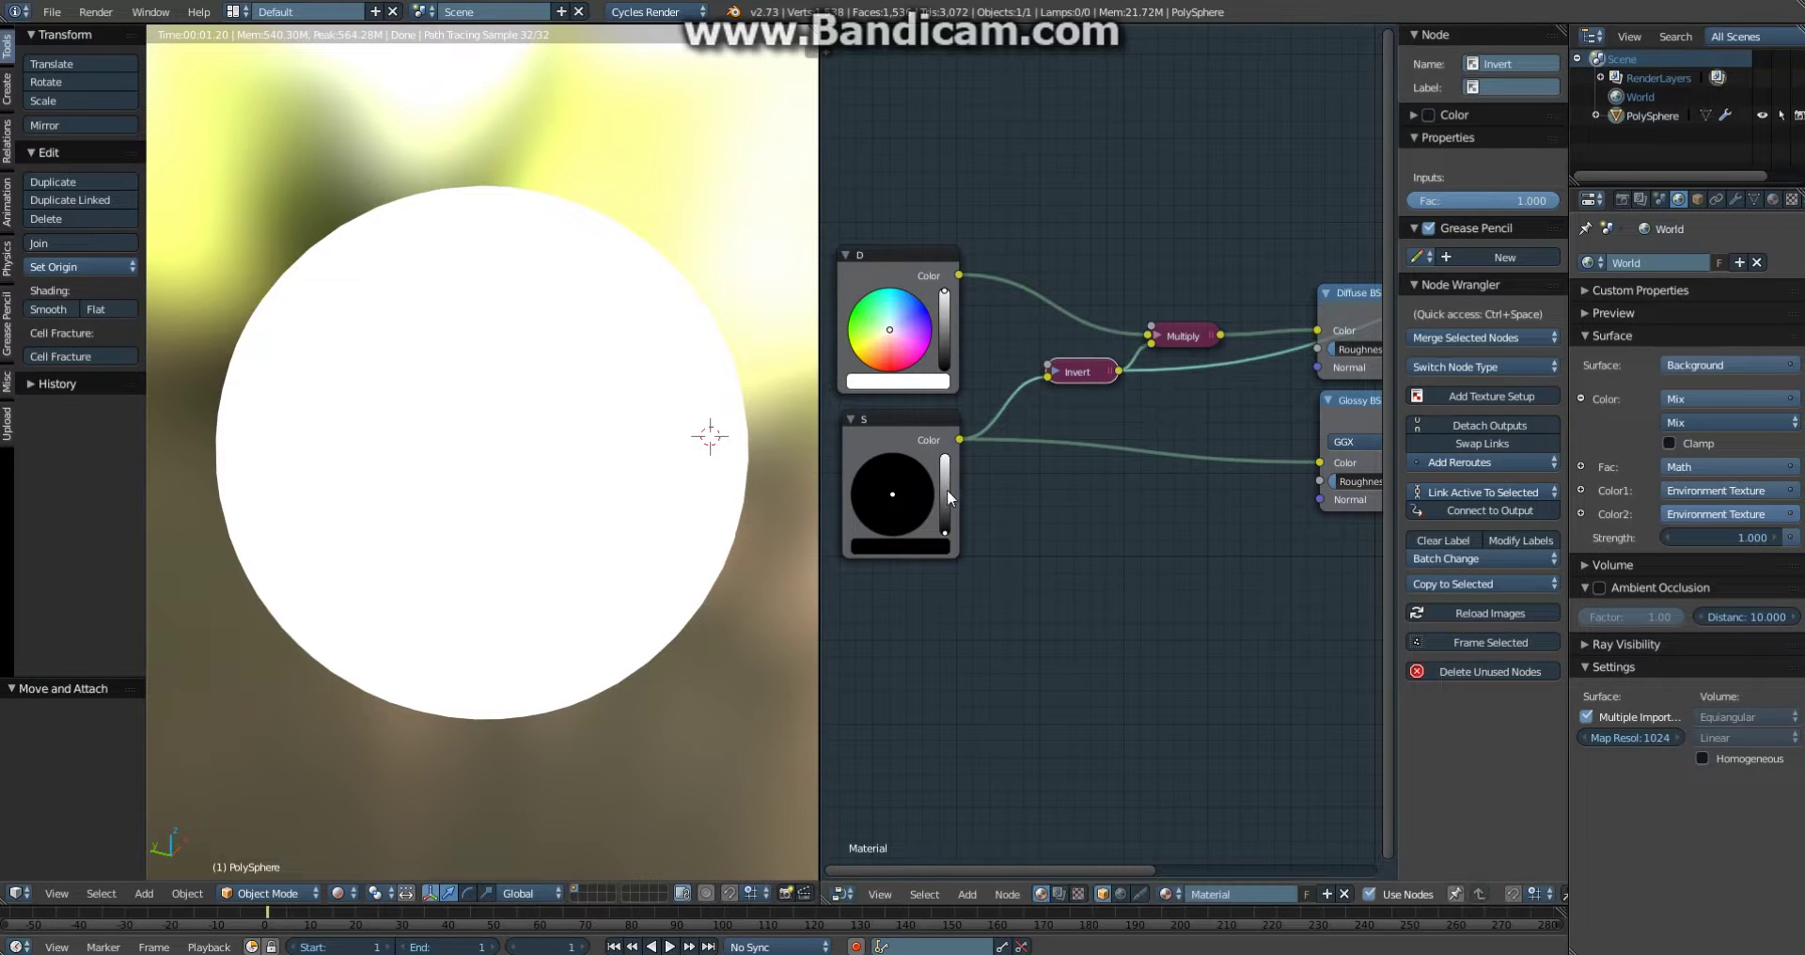
# Raise the S colour to white, preview the Multiply node's output, and lower the S colour back to black
pyautogui.moveTo(946, 489); pyautogui.dragTo(945, 457)
pyautogui.click(1168, 336)
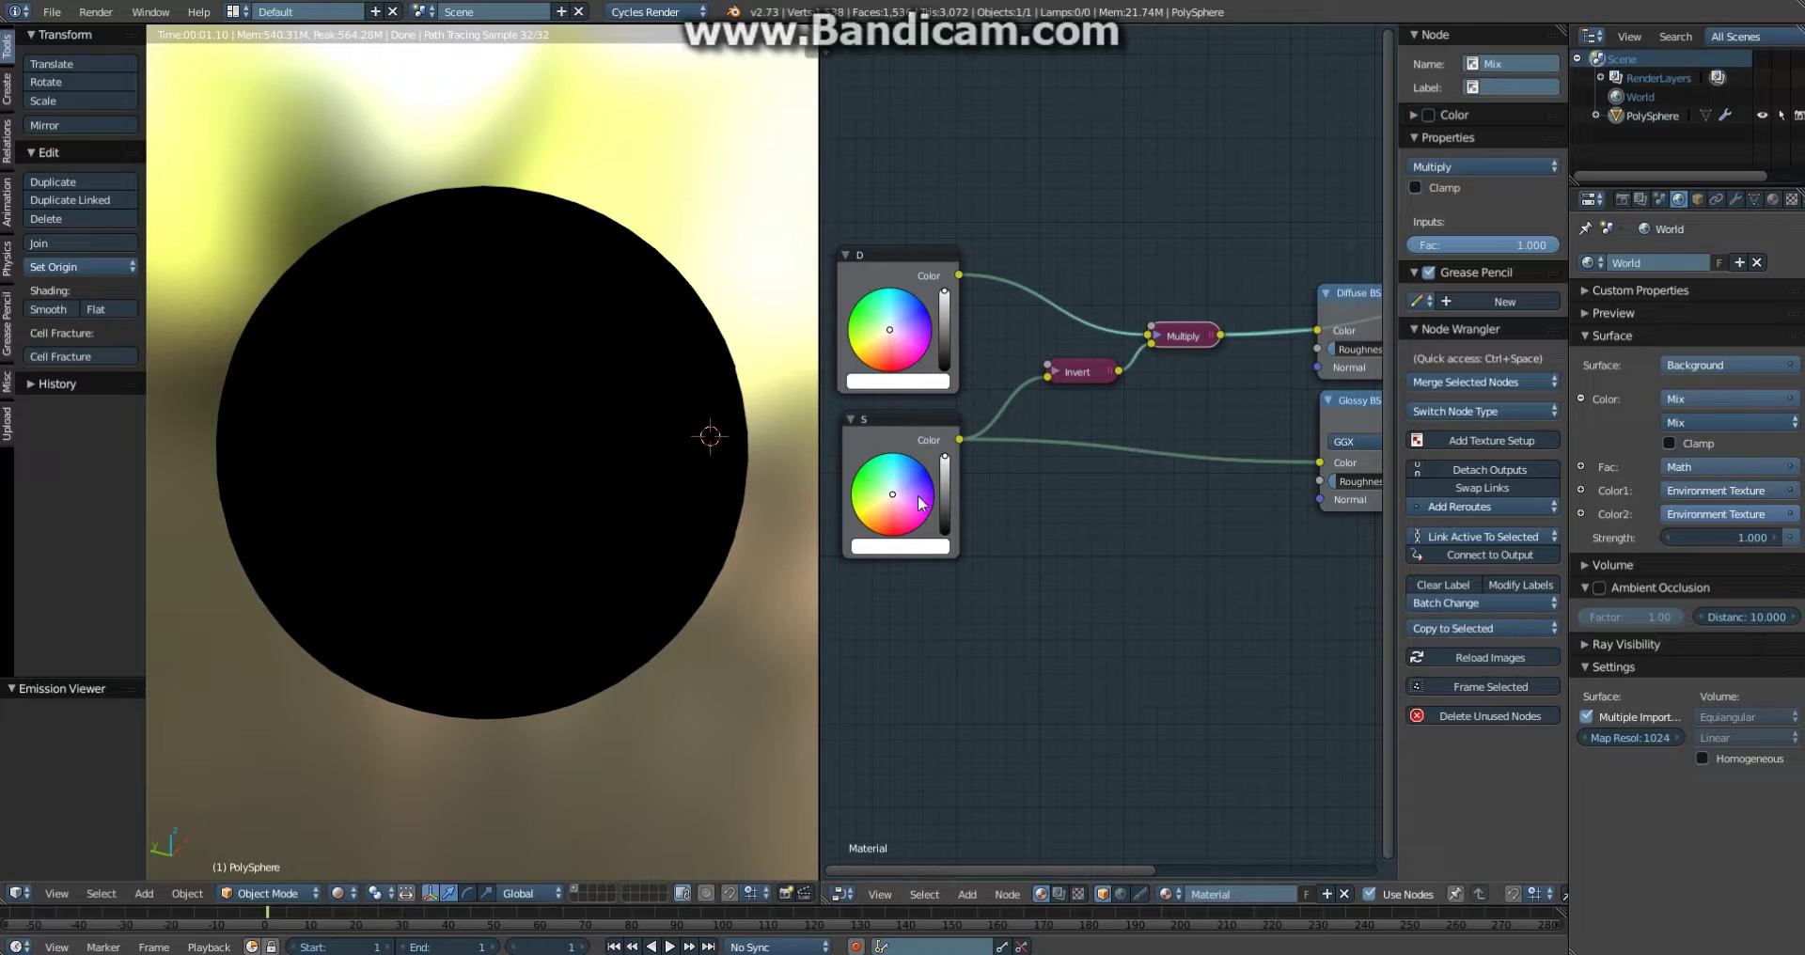
pyautogui.moveTo(945, 461); pyautogui.dragTo(948, 545)
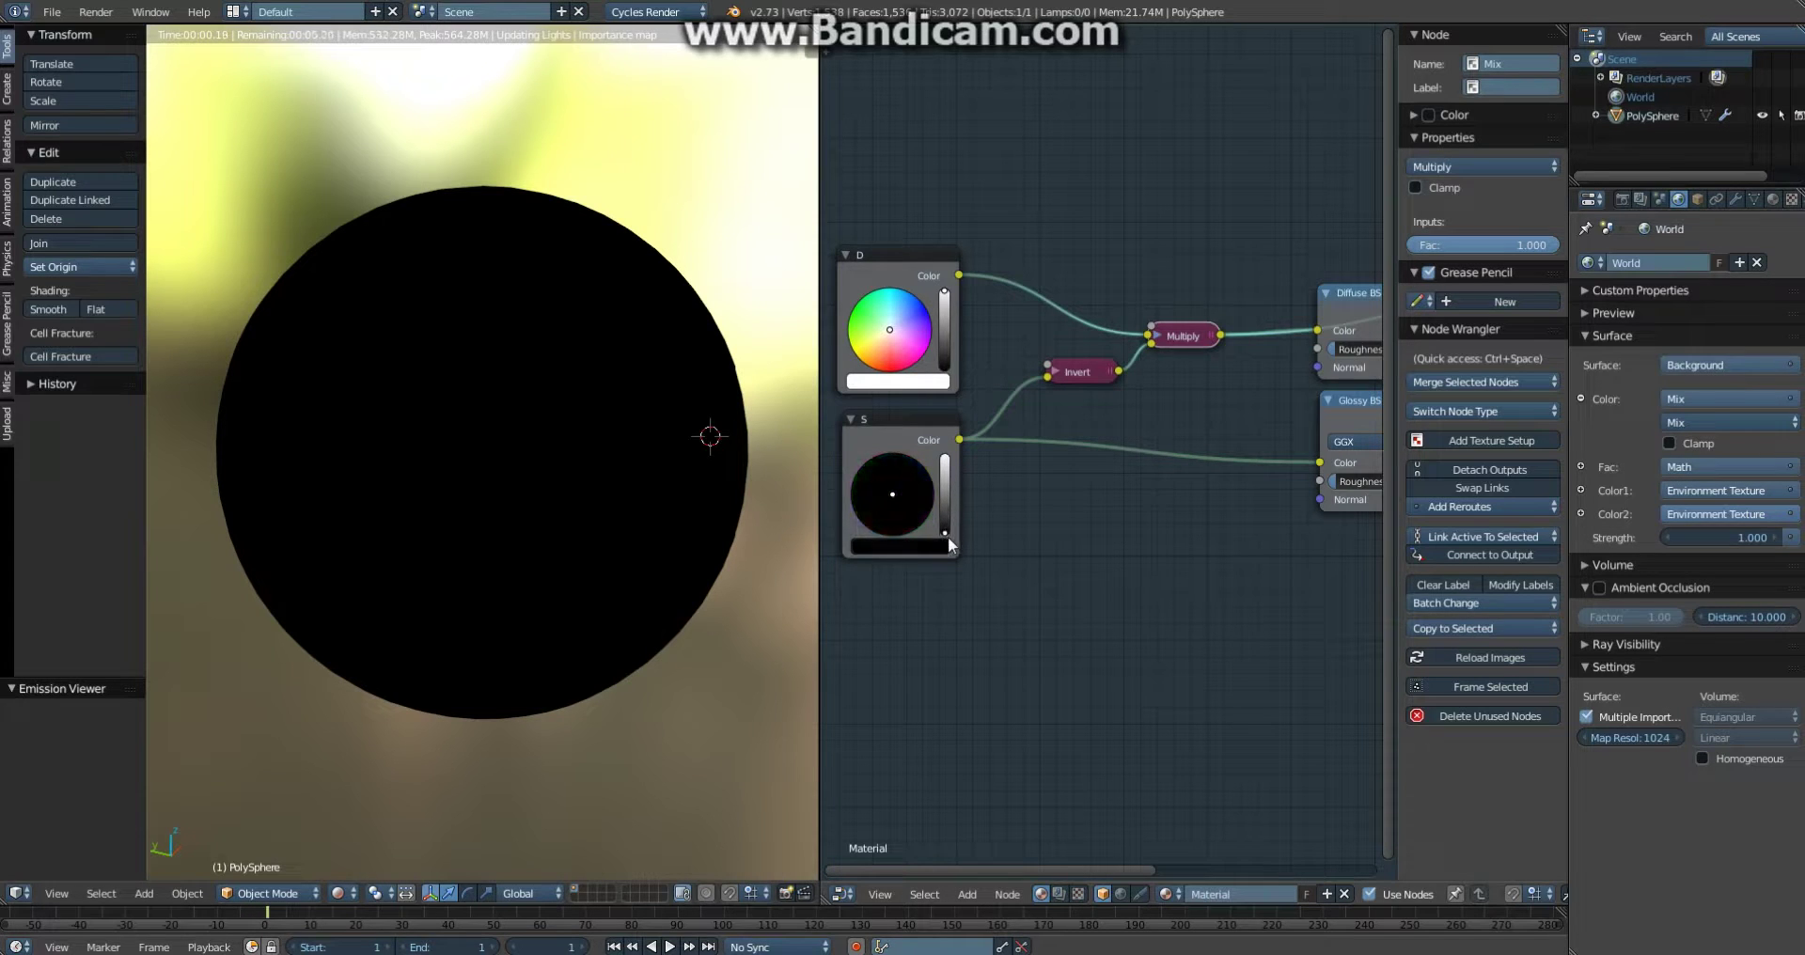
# Change the D colour to orange and reduce its brightness to a dark orange-brown
pyautogui.click(893, 367)
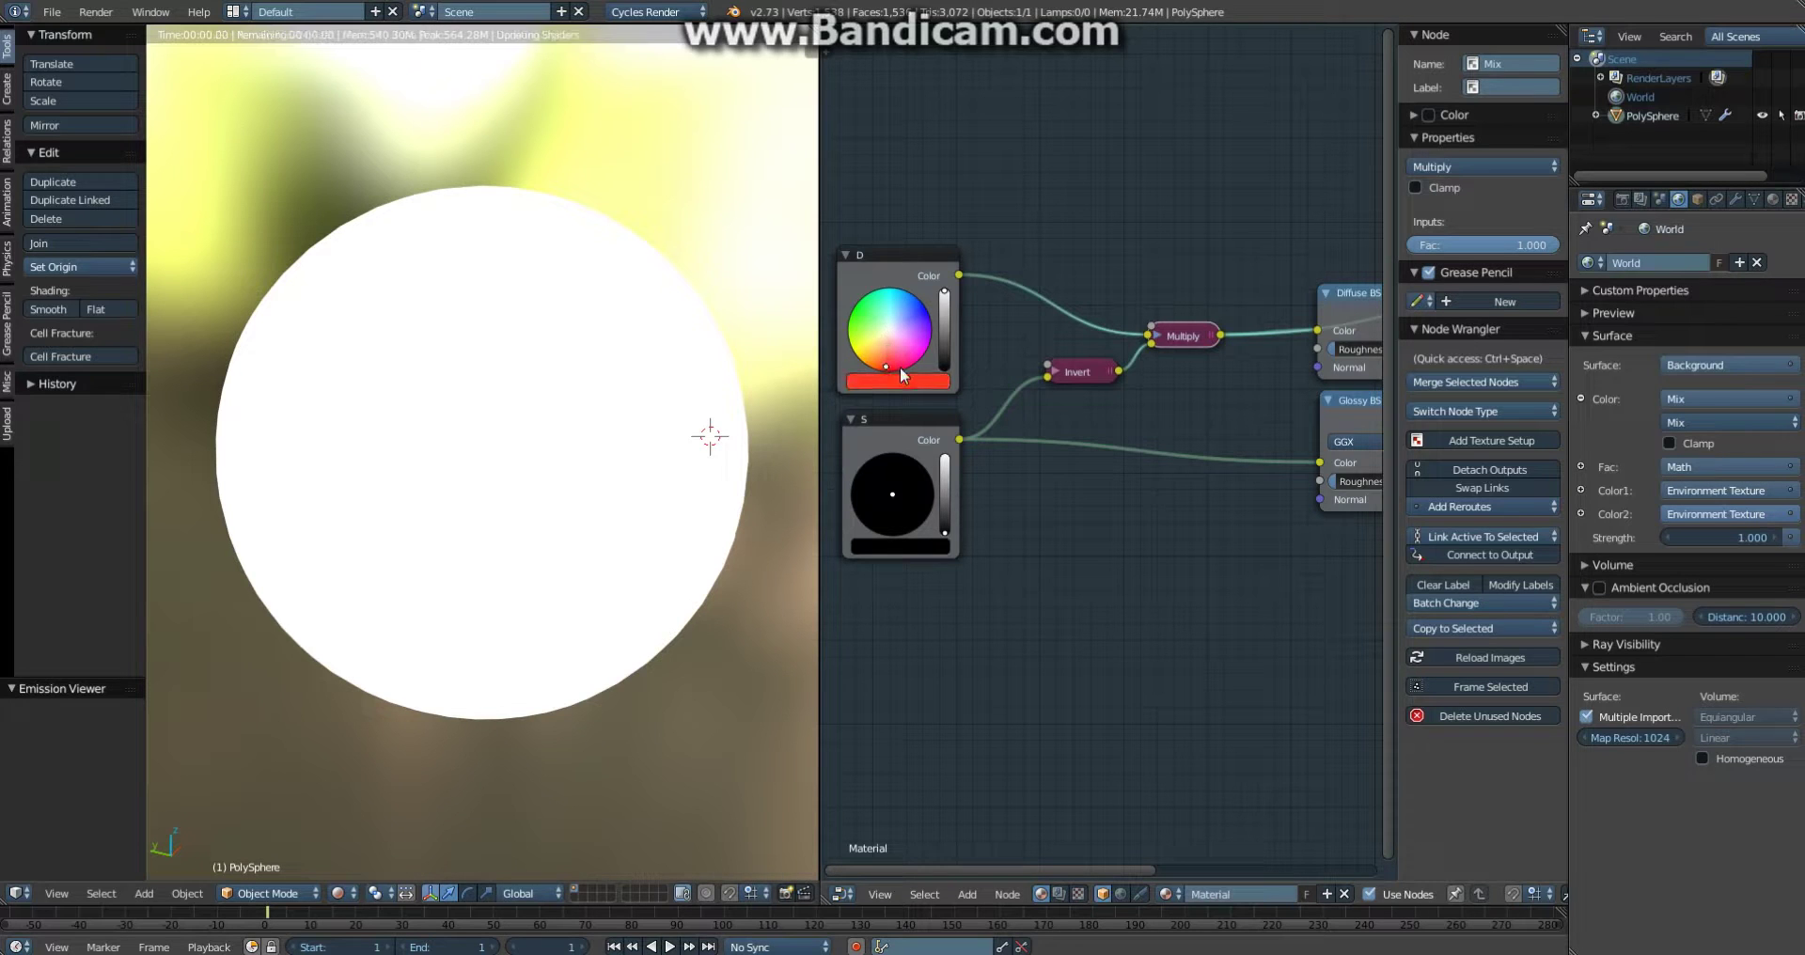
pyautogui.click(882, 359)
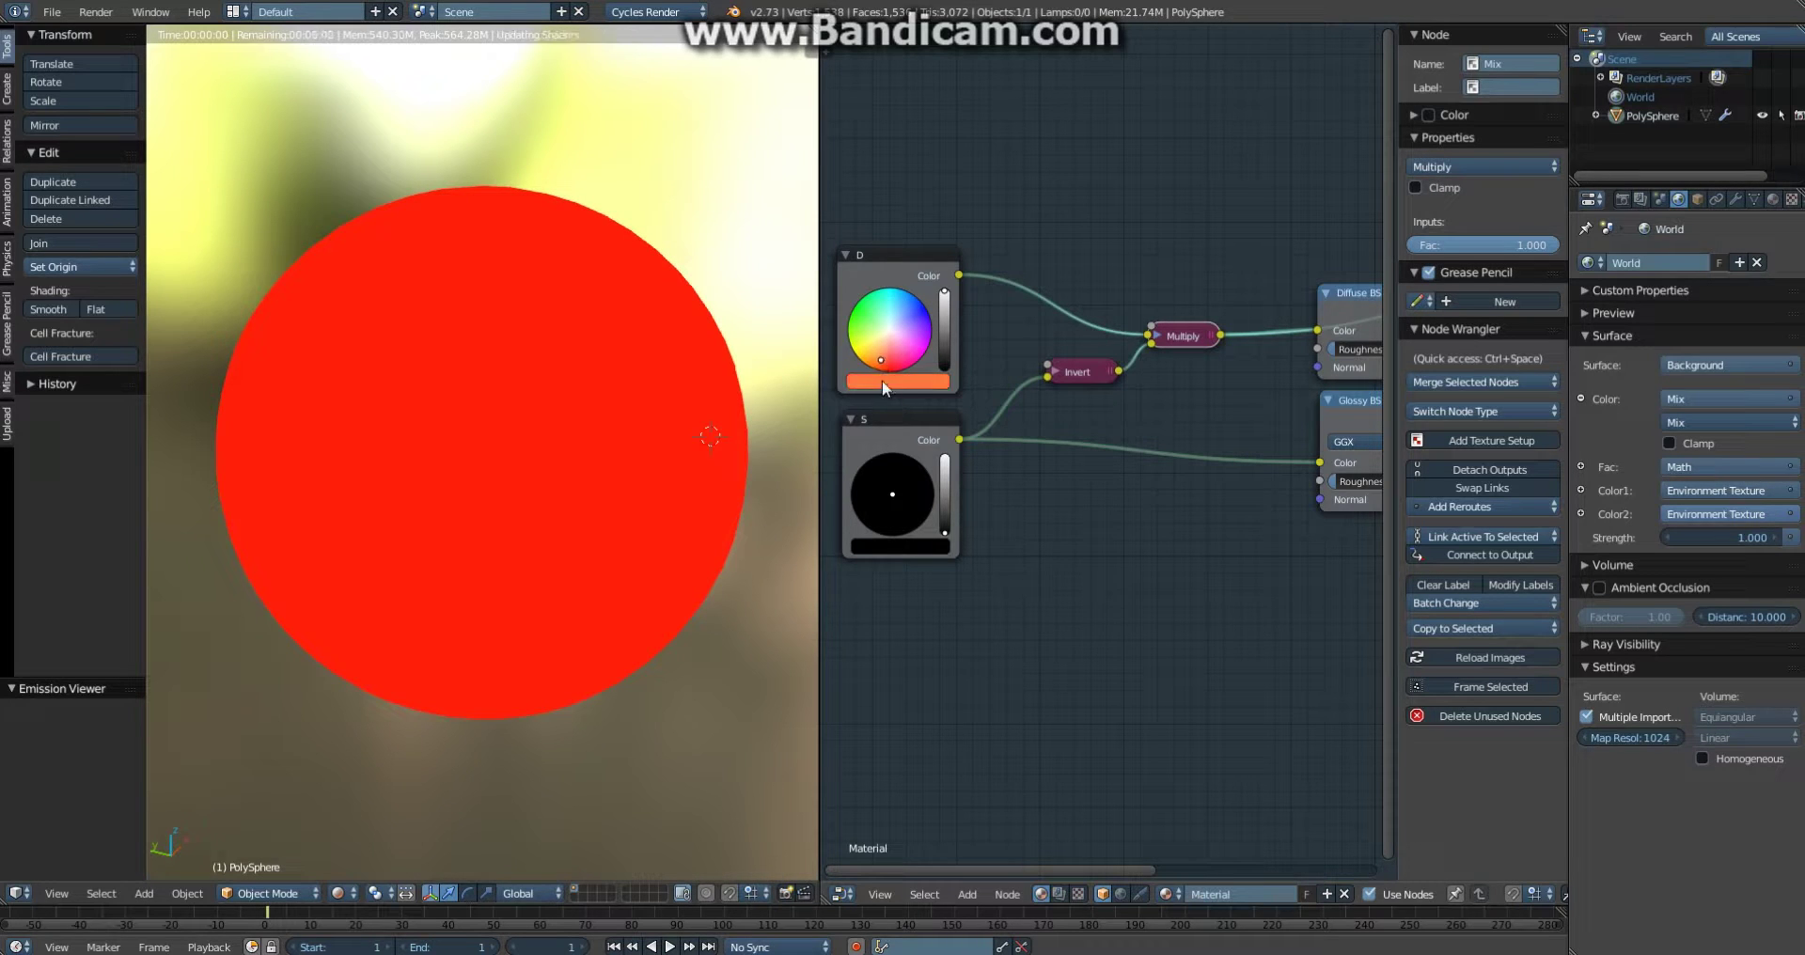
pyautogui.click(945, 323)
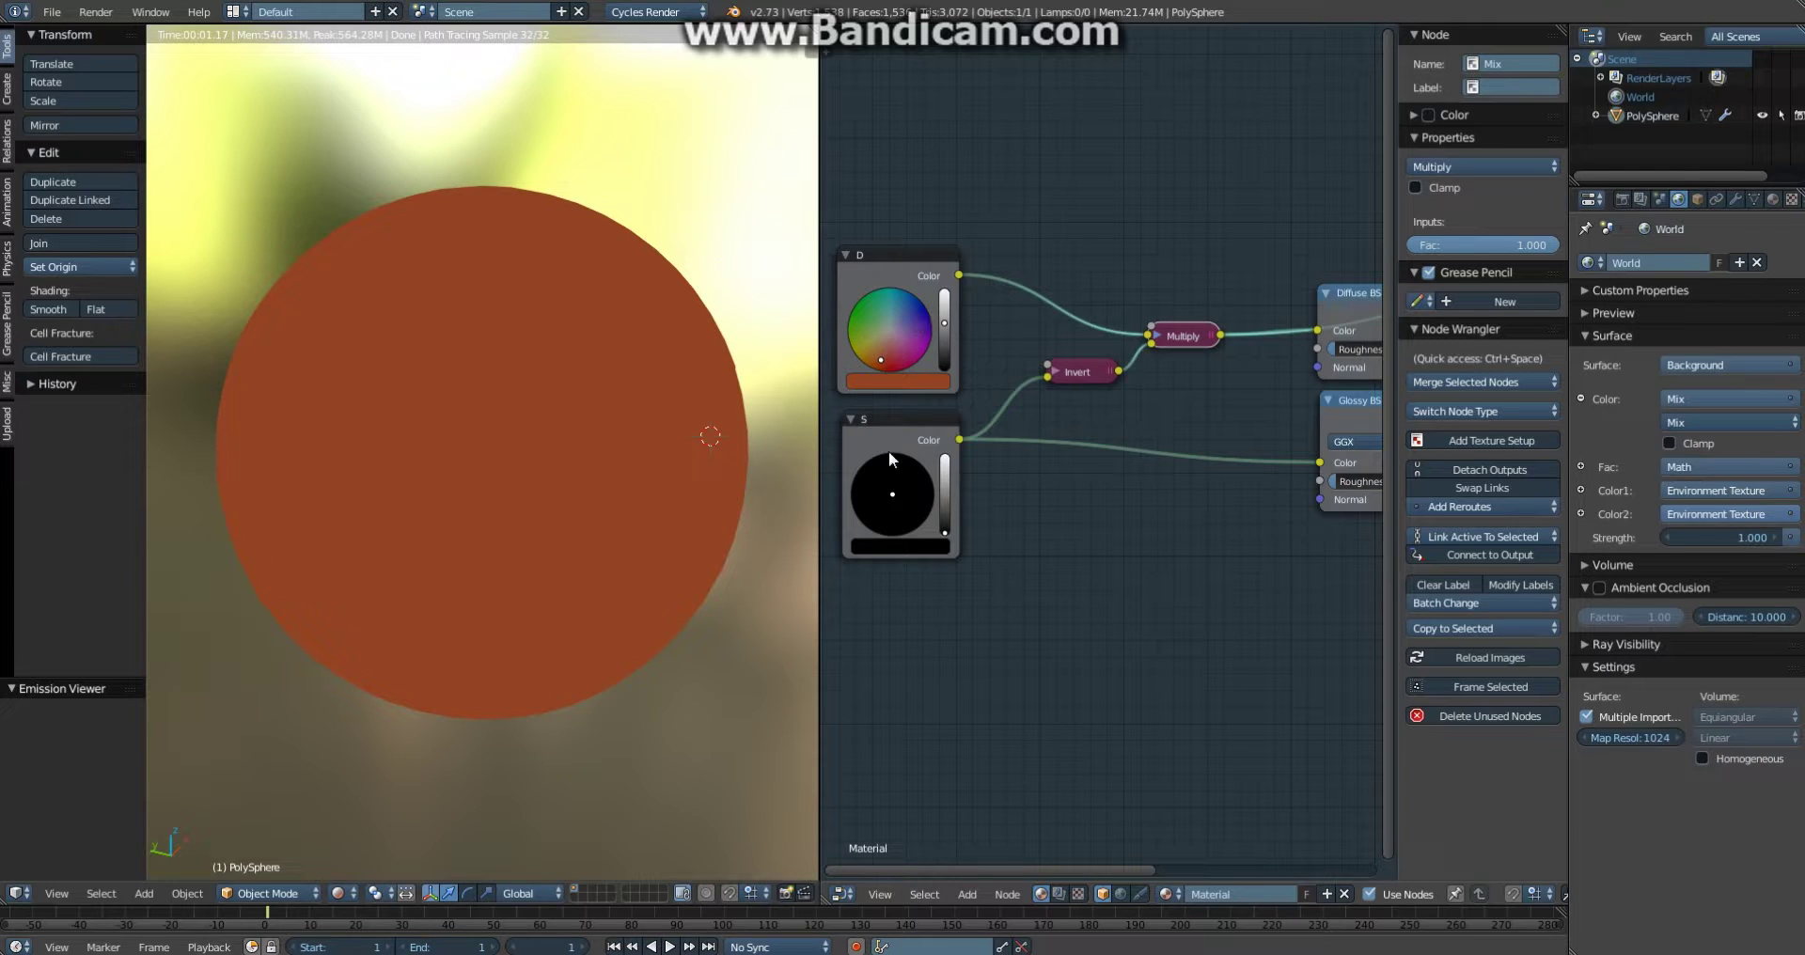
# Raise the S colour to near white and preview the Add Shader's combined output on the sphere
pyautogui.moveTo(952, 512); pyautogui.dragTo(950, 456)
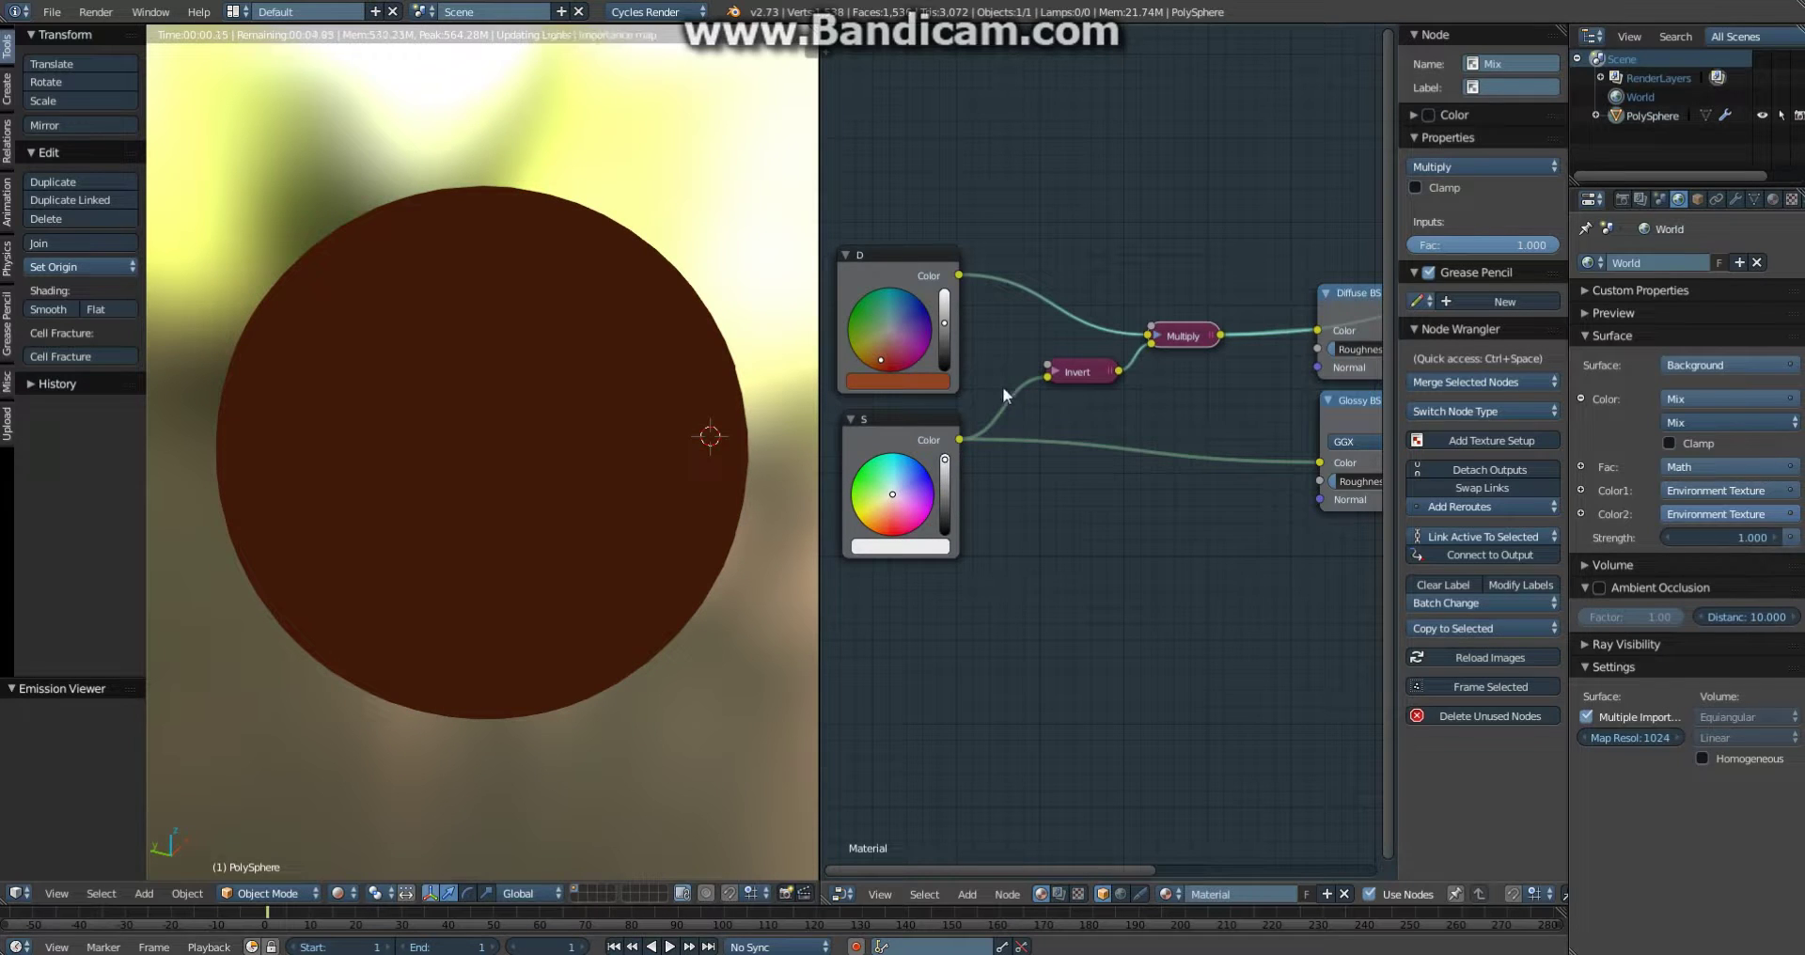
pyautogui.moveTo(1108, 439); pyautogui.dragTo(831, 438, button='middle')
pyautogui.moveTo(1210, 404); pyautogui.dragTo(1156, 390, button='middle')
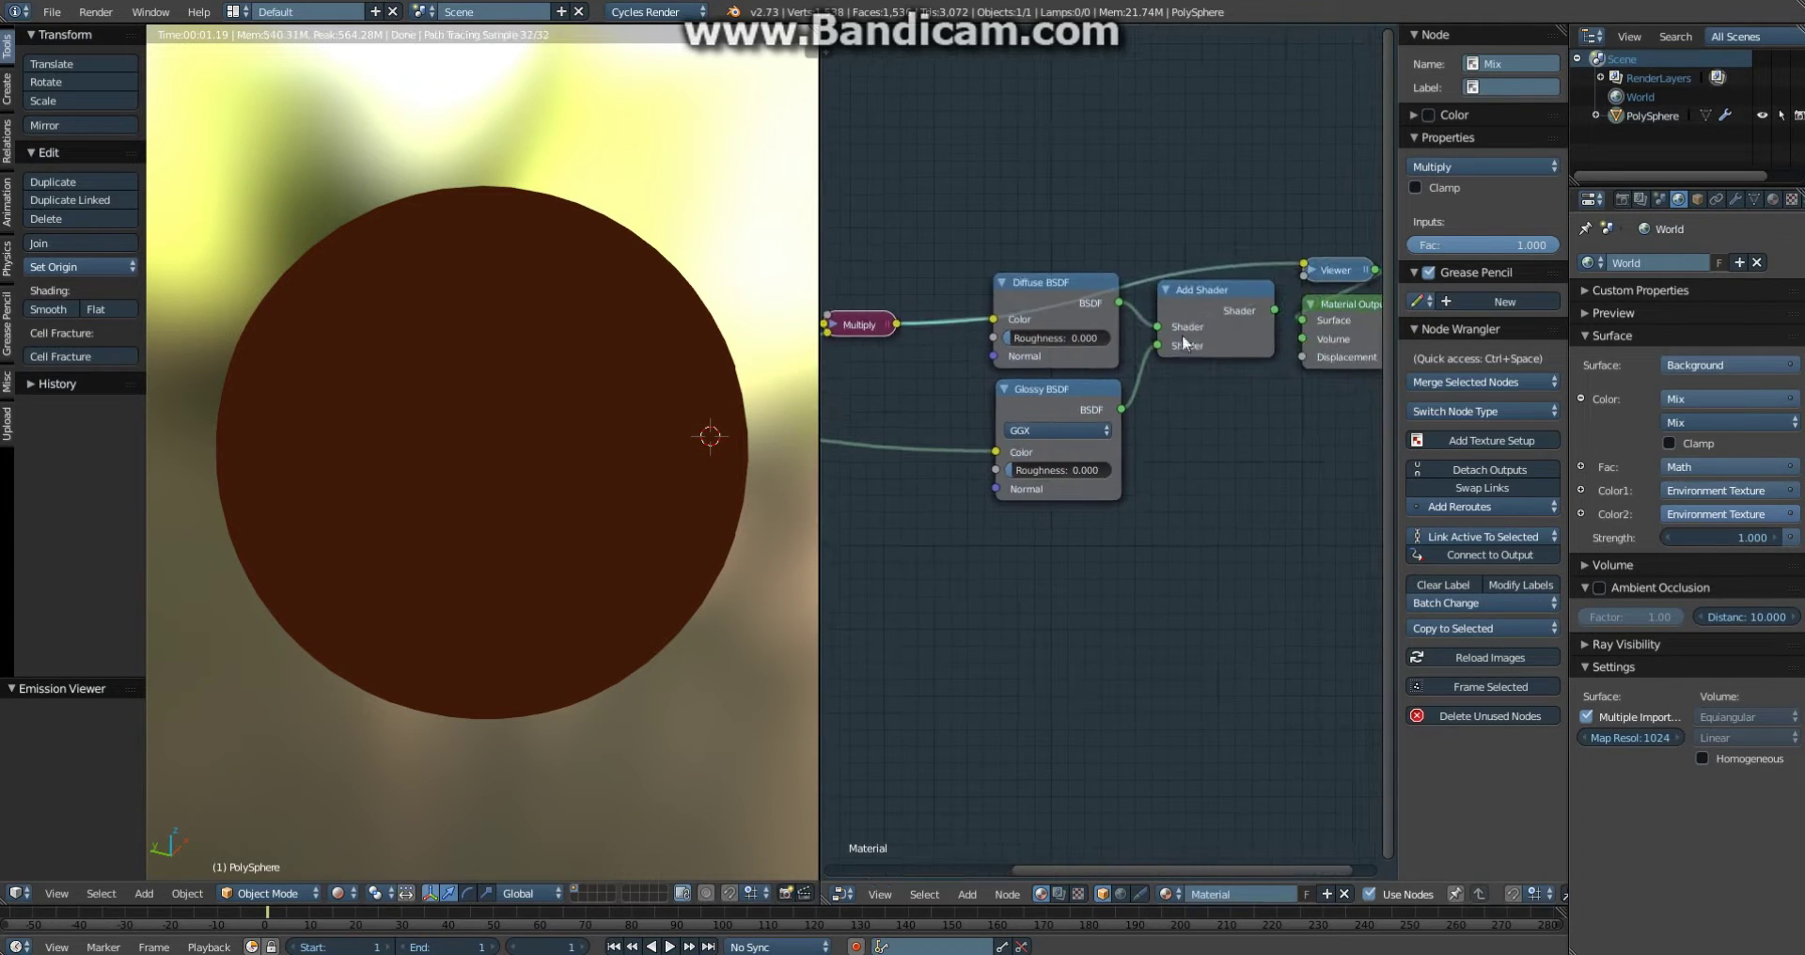
pyautogui.keyDown('ctrl'); pyautogui.keyDown('shift'); pyautogui.click(1186, 344); pyautogui.keyUp('shift'); pyautogui.keyUp('ctrl')
# Nudge the Invert node slightly towards the Multiply node and deselect all nodes
pyautogui.moveTo(936, 382); pyautogui.dragTo(1078, 382, button='middle')
pyautogui.press('a')
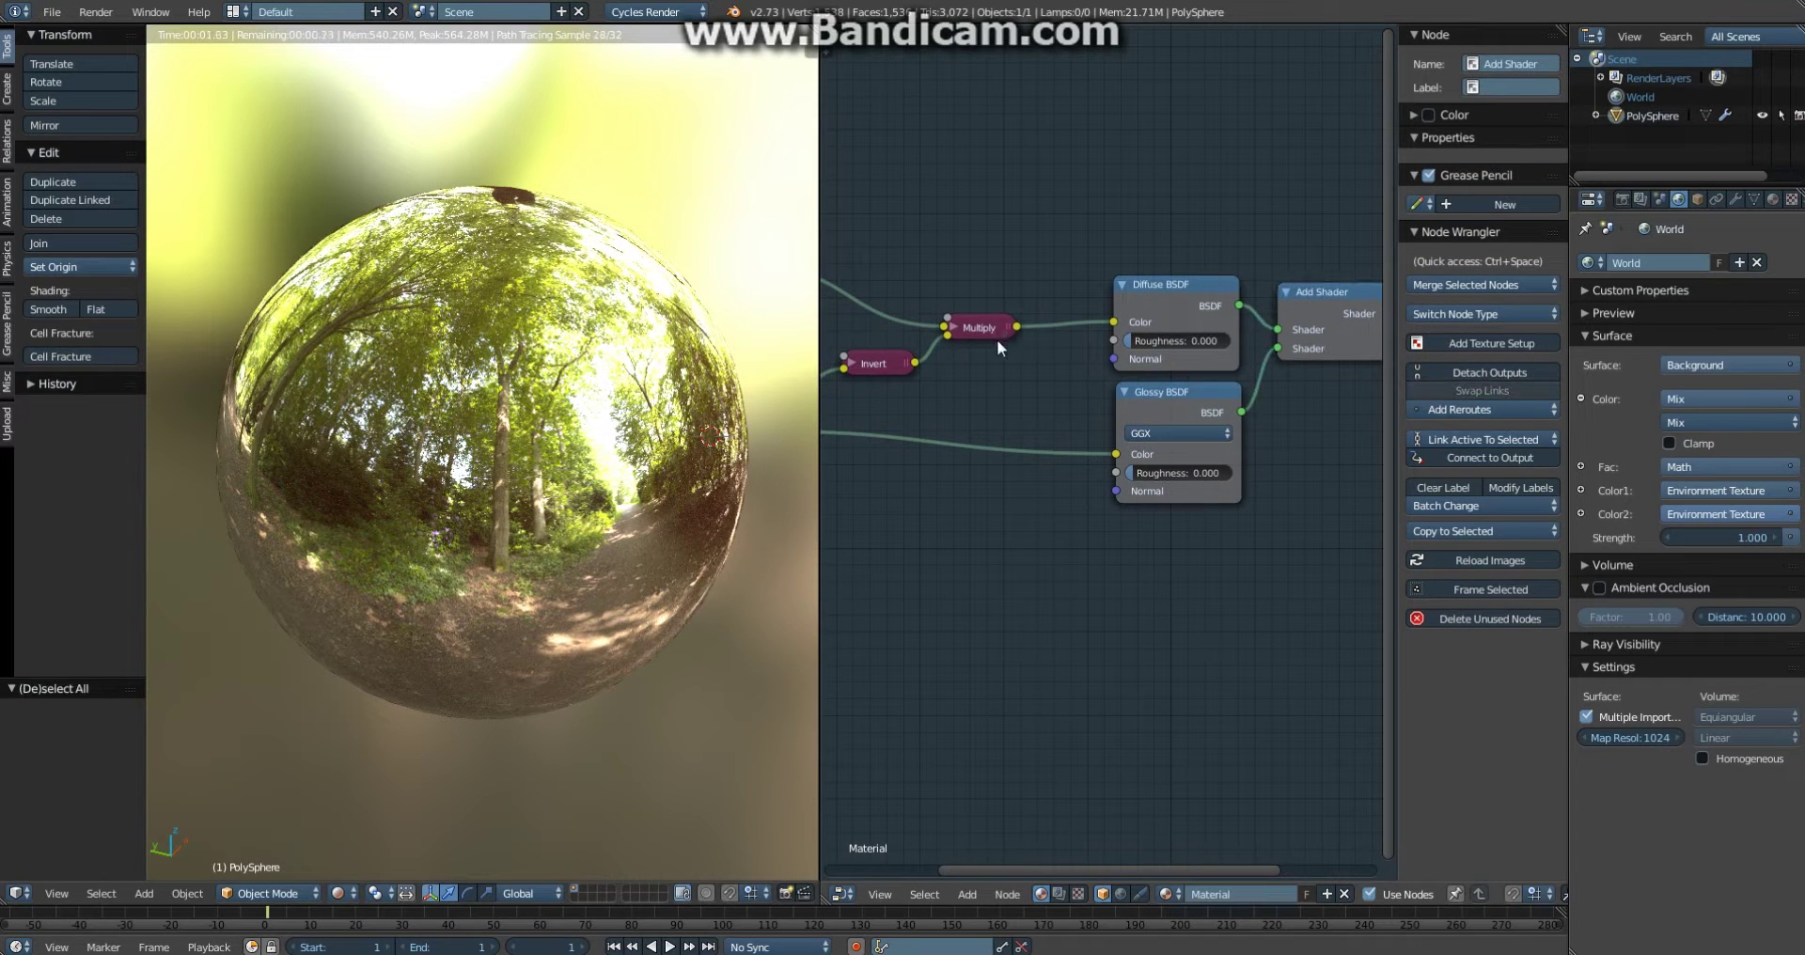
pyautogui.moveTo(951, 395); pyautogui.dragTo(1029, 369, button='middle')
pyautogui.moveTo(958, 336); pyautogui.dragTo(964, 331)
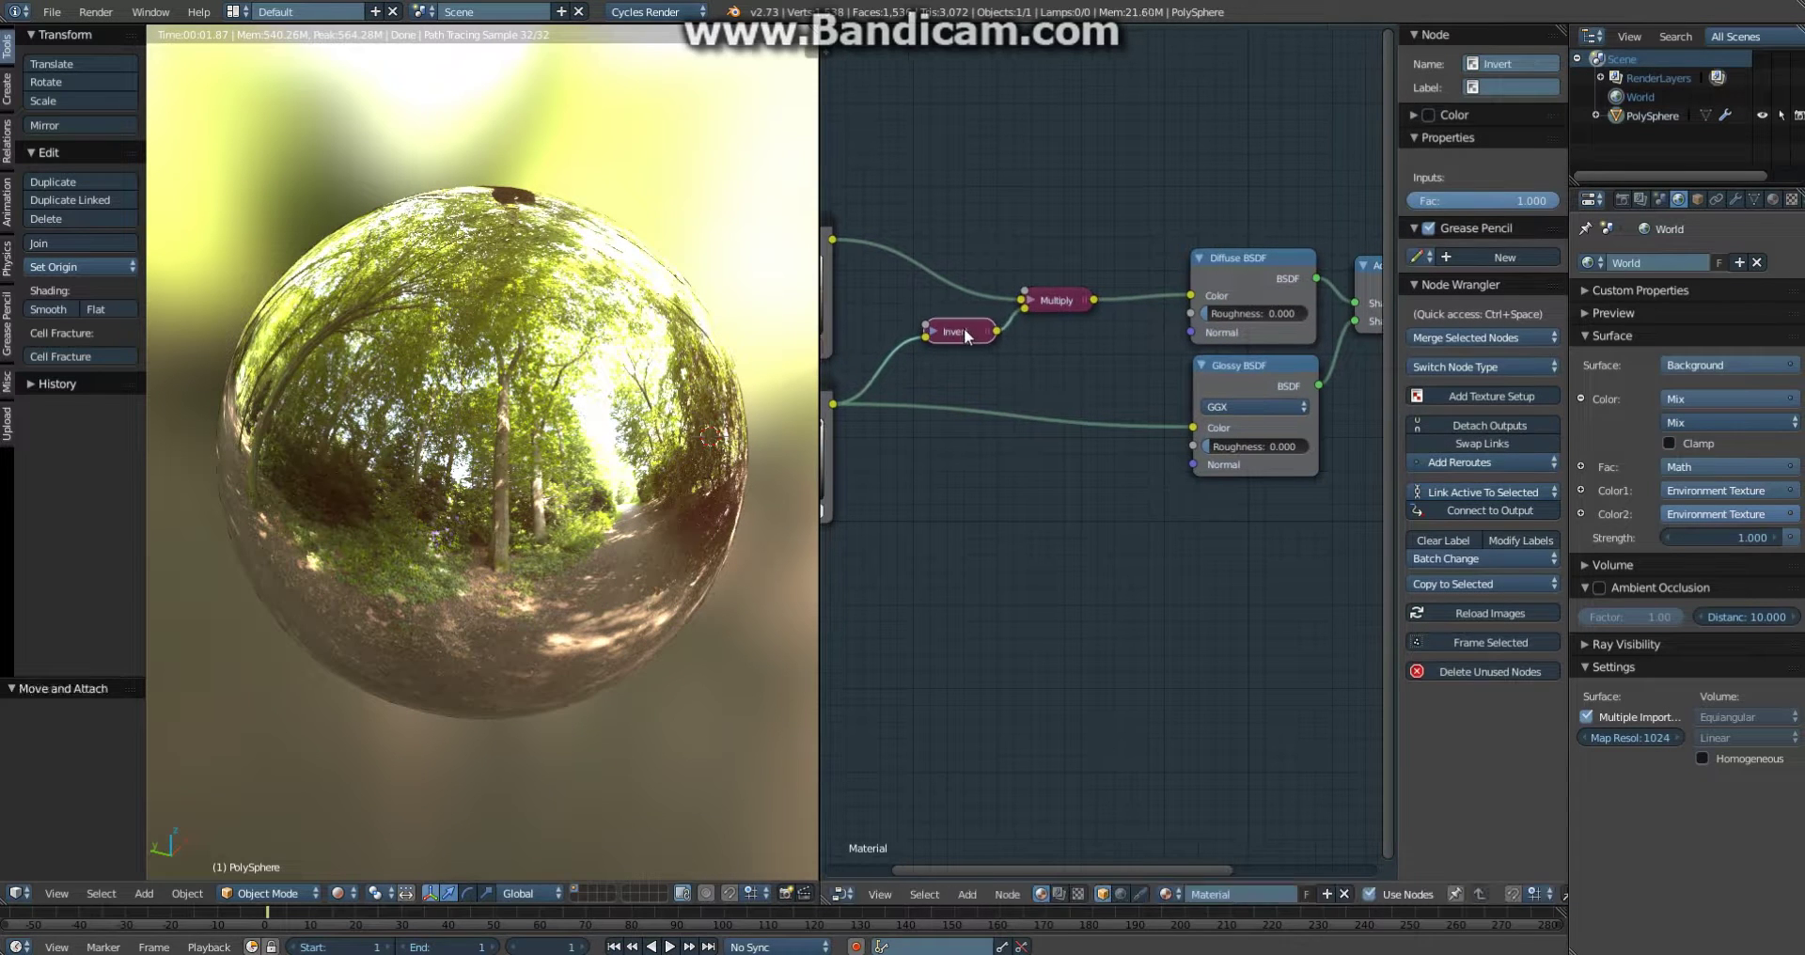
pyautogui.press('a')
pyautogui.moveTo(1252, 343); pyautogui.dragTo(1155, 331, button='middle')
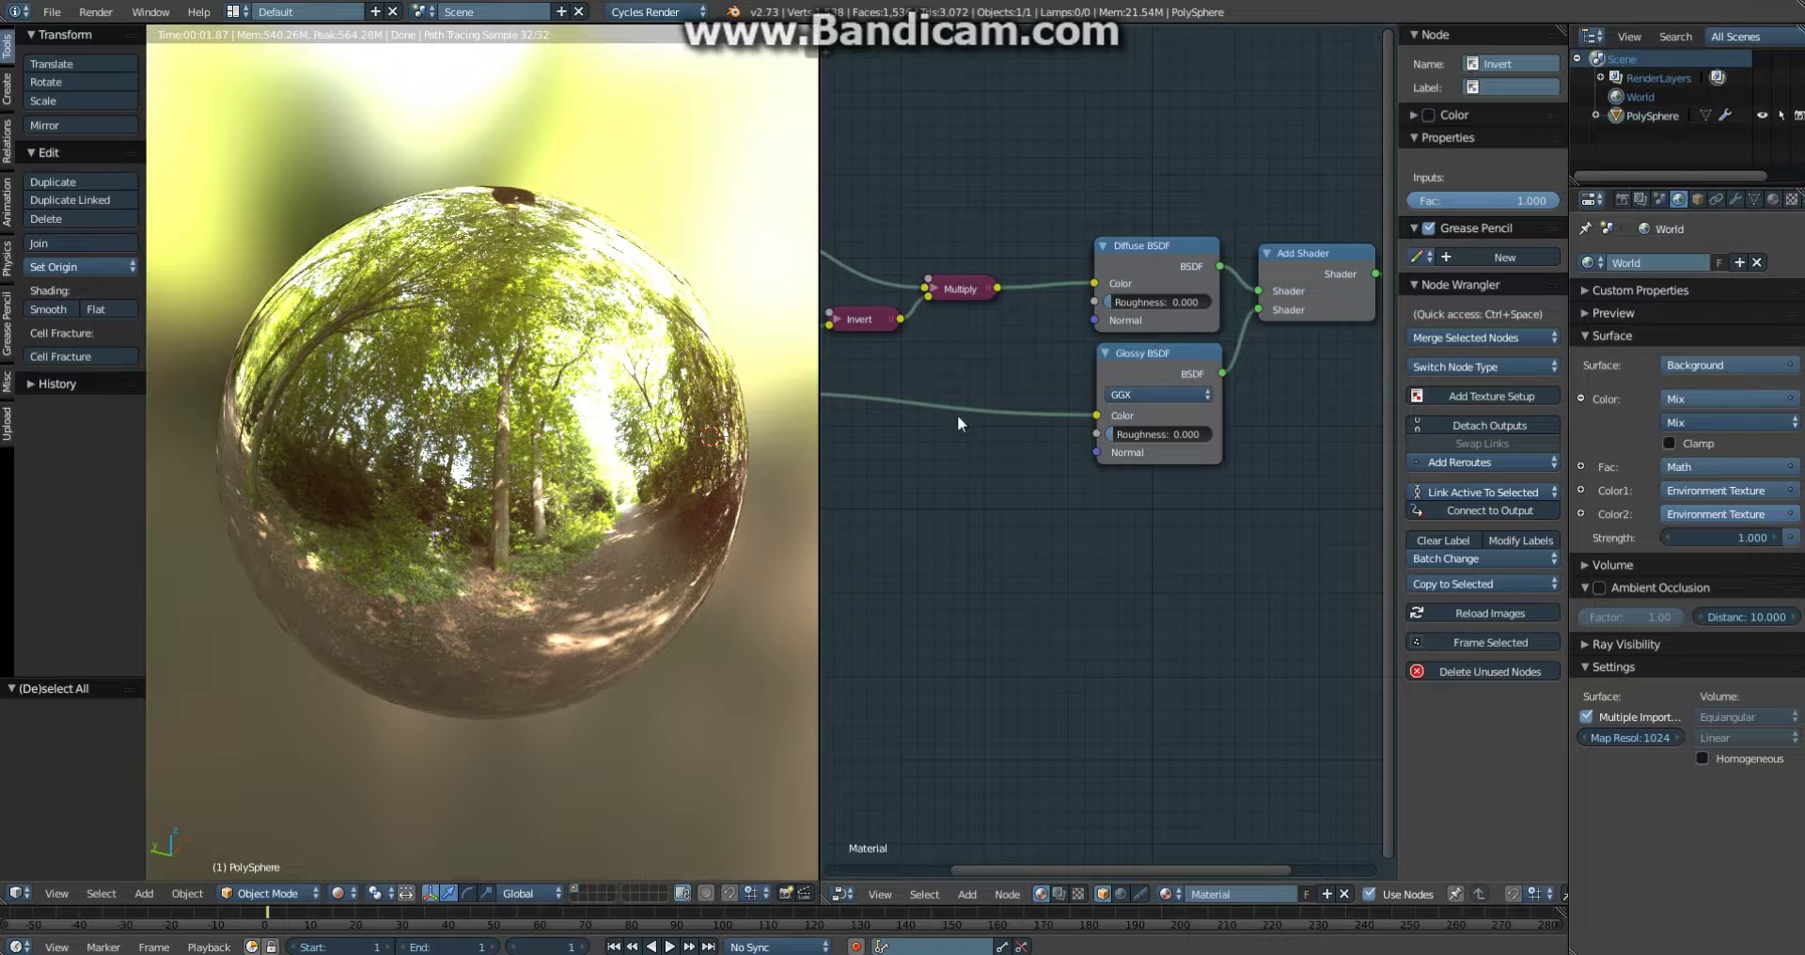
# Lower the brightness of the S colour to dark grey
pyautogui.keyDown('ctrl'); pyautogui.hscroll(-5, 957, 415); pyautogui.keyUp('ctrl')
pyautogui.moveTo(940, 397); pyautogui.dragTo(944, 432)
pyautogui.hotkey('ctrl', 'z')
pyautogui.keyDown('ctrl'); pyautogui.hscroll(-2, 922, 335); pyautogui.keyUp('ctrl')
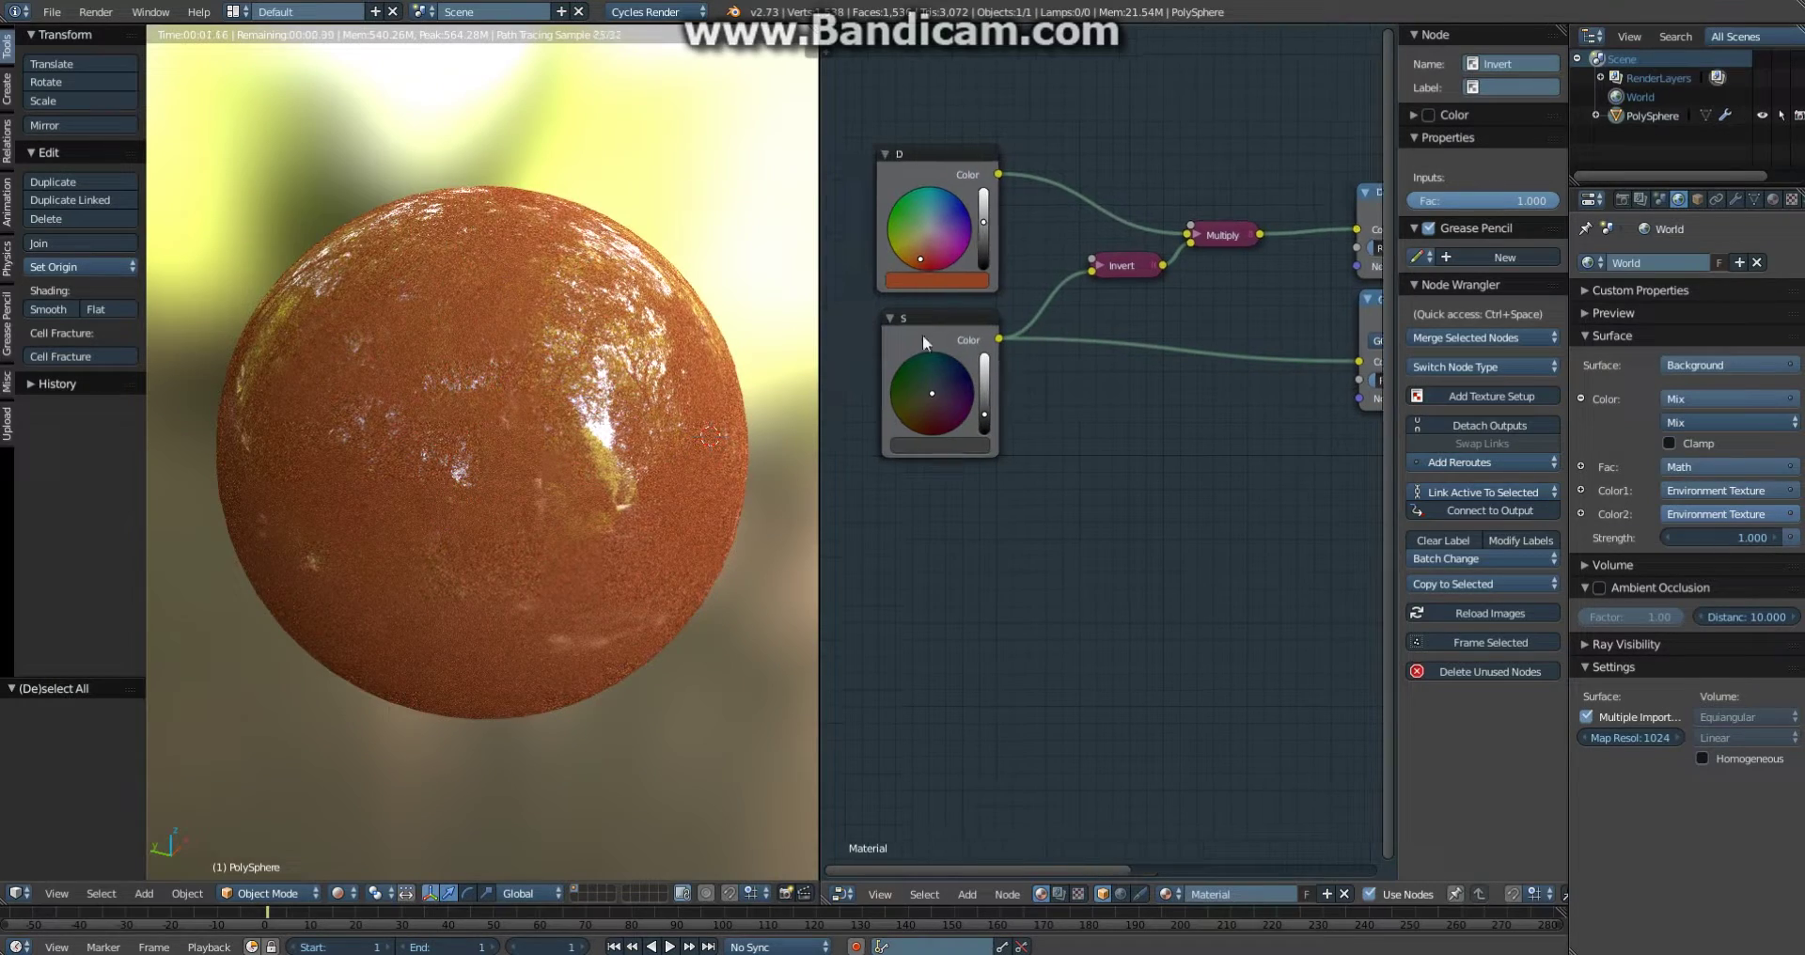
# Select the Invert and Multiply nodes together and move them closer to the Diffuse BSDF
pyautogui.moveTo(1115, 203); pyautogui.dragTo(1186, 295)
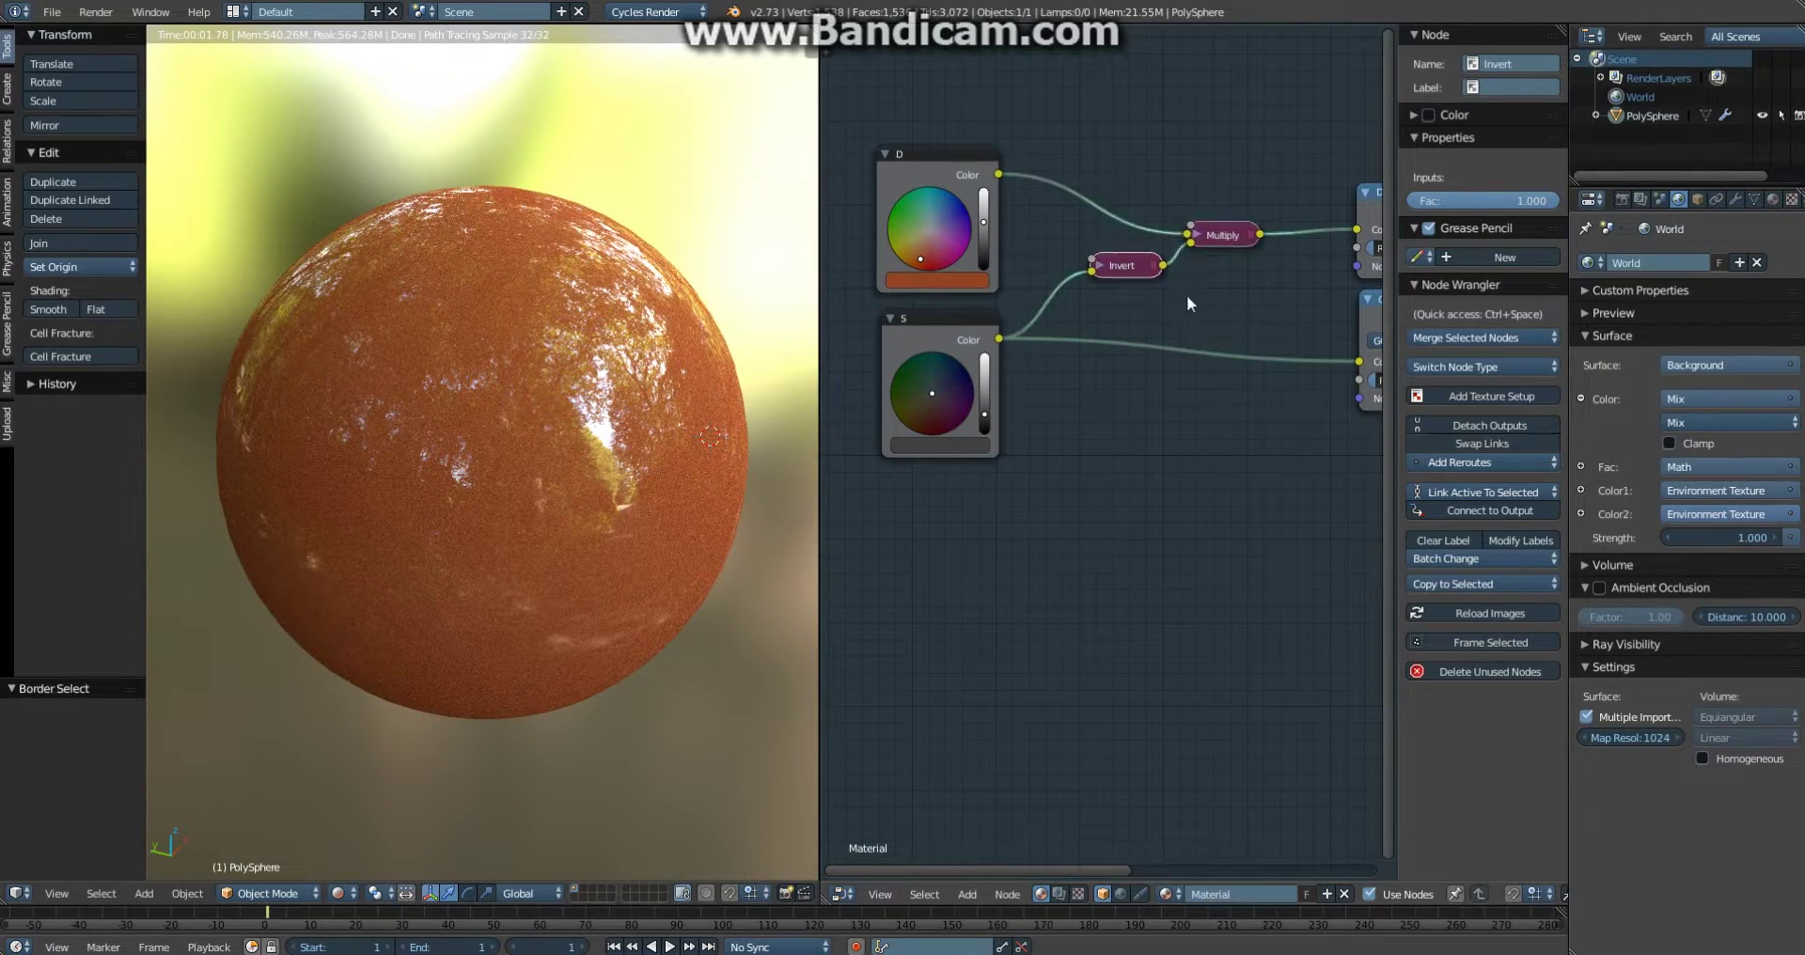
pyautogui.press('g')
pyautogui.click(1236, 277)
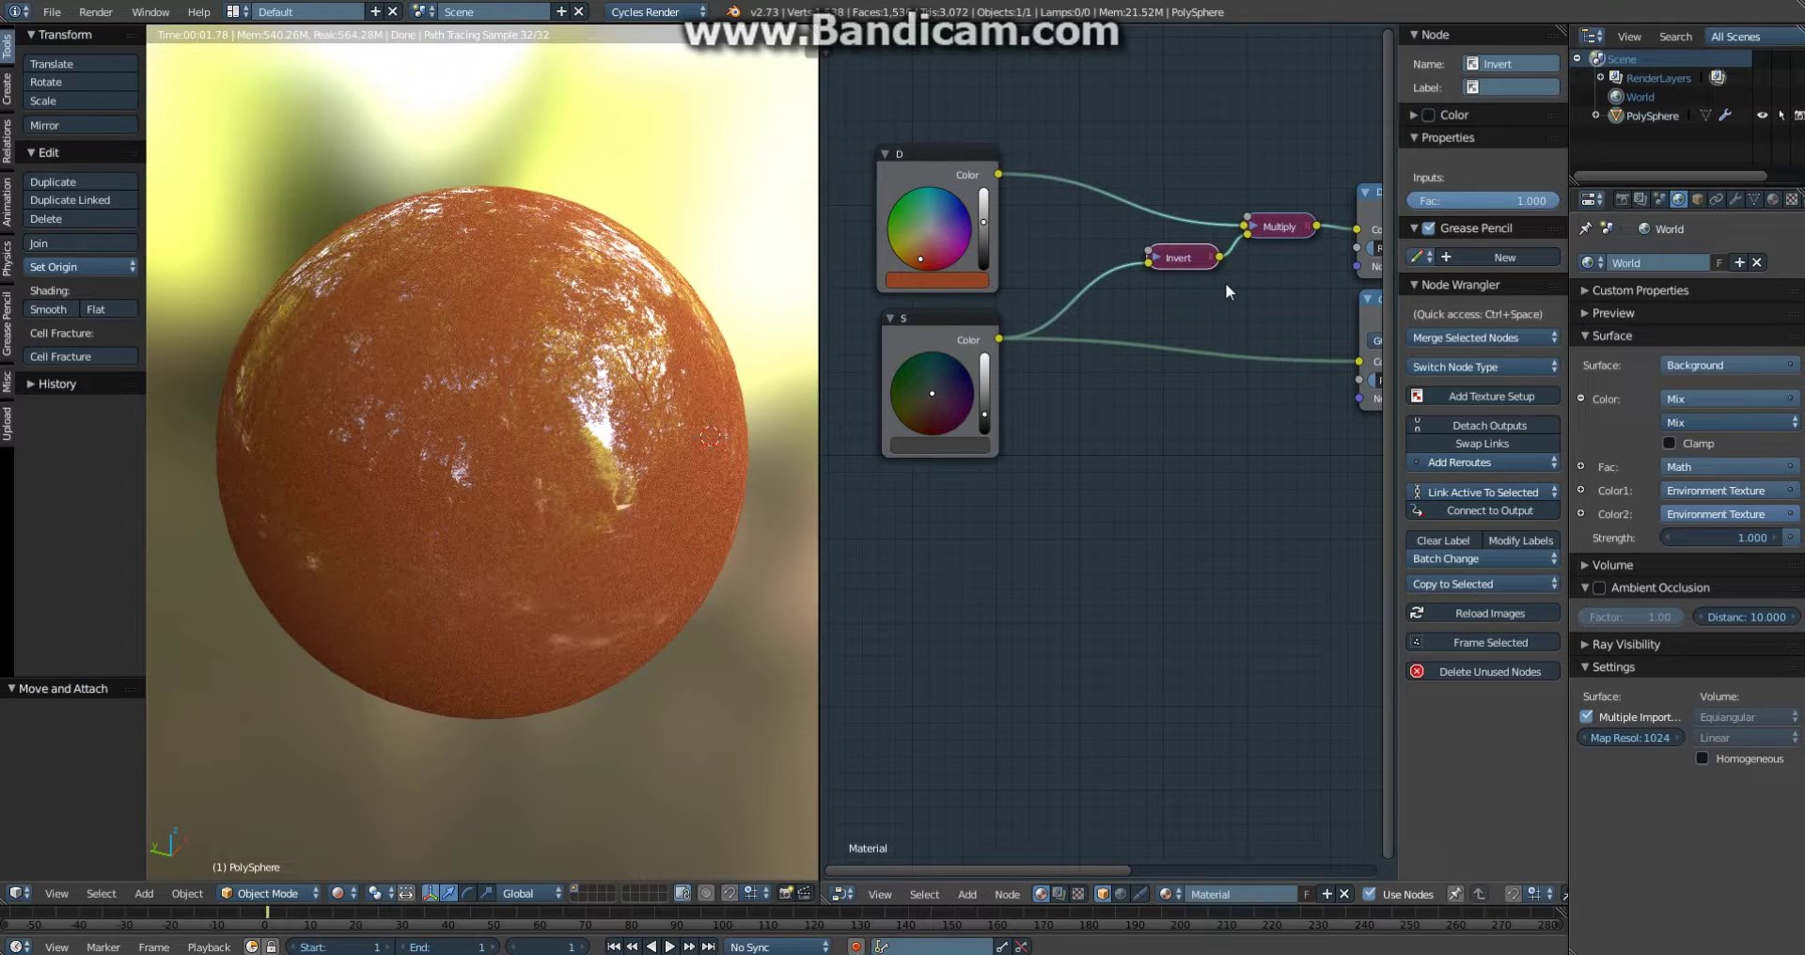